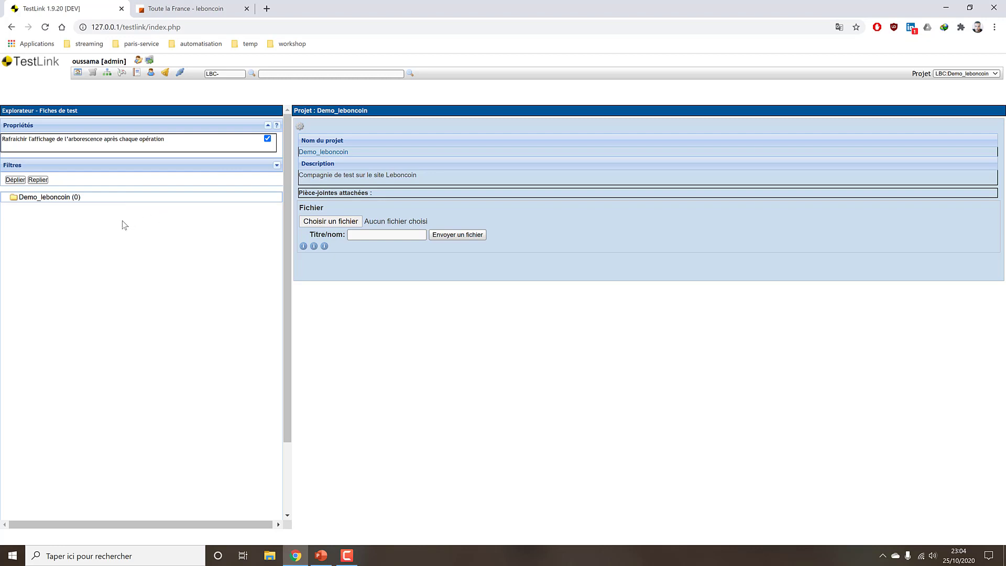
# Start a new test folder in the Demo_leboncoin project and name it "Test Suite authentification"
pyautogui.click(301, 128)
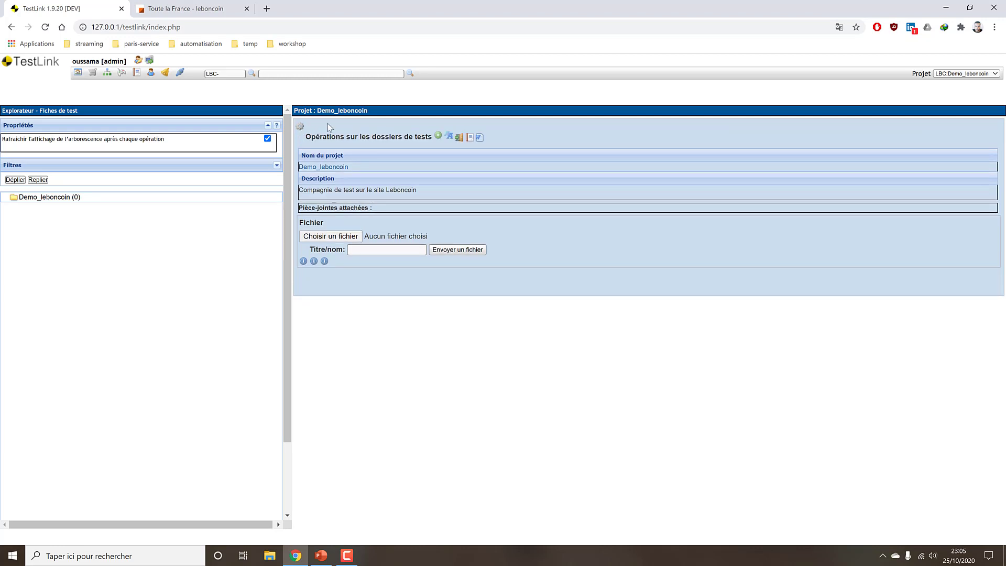
pyautogui.moveTo(306, 137); pyautogui.dragTo(375, 137)
pyautogui.click(438, 137)
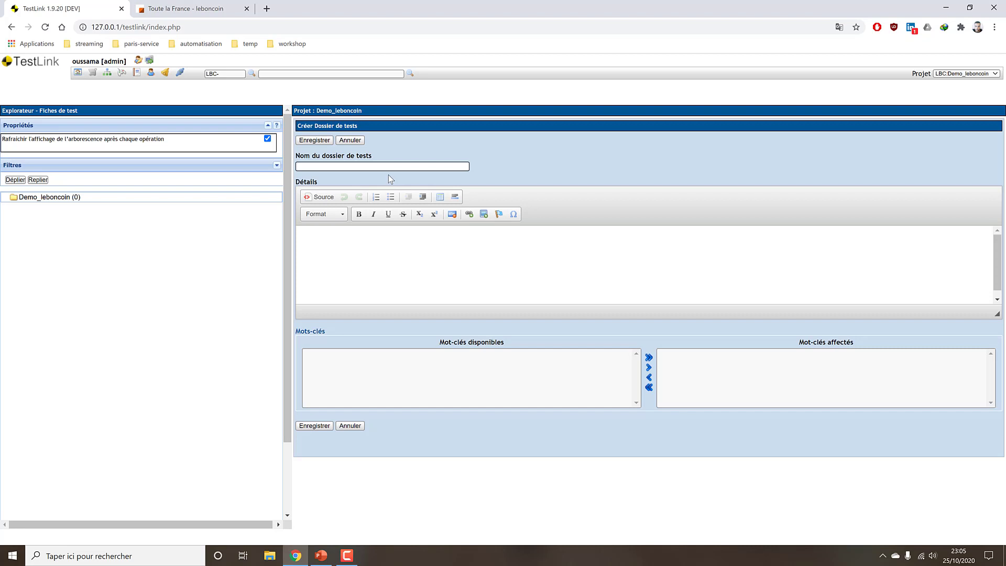
pyautogui.write('Test Suite authentification')
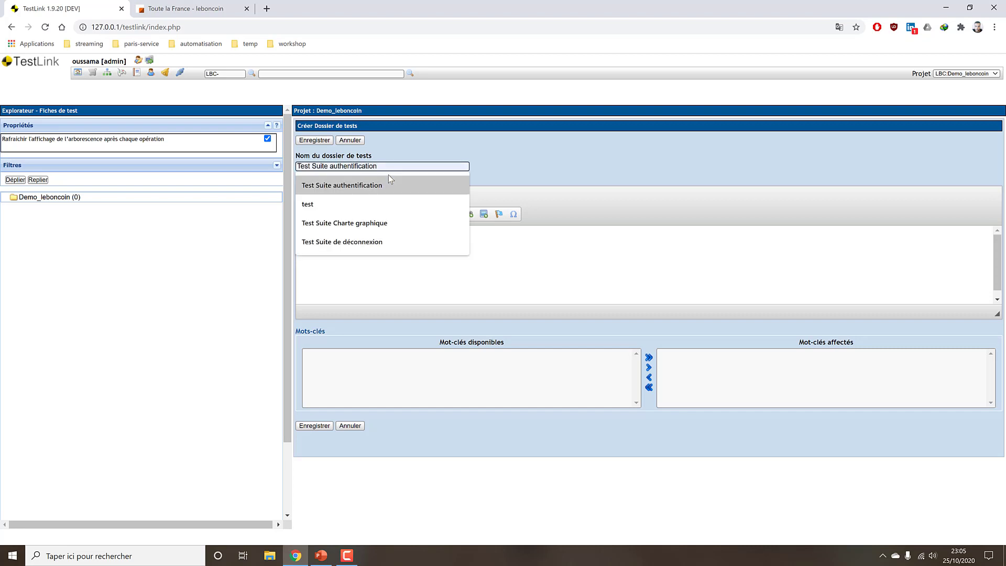
pyautogui.click(389, 174)
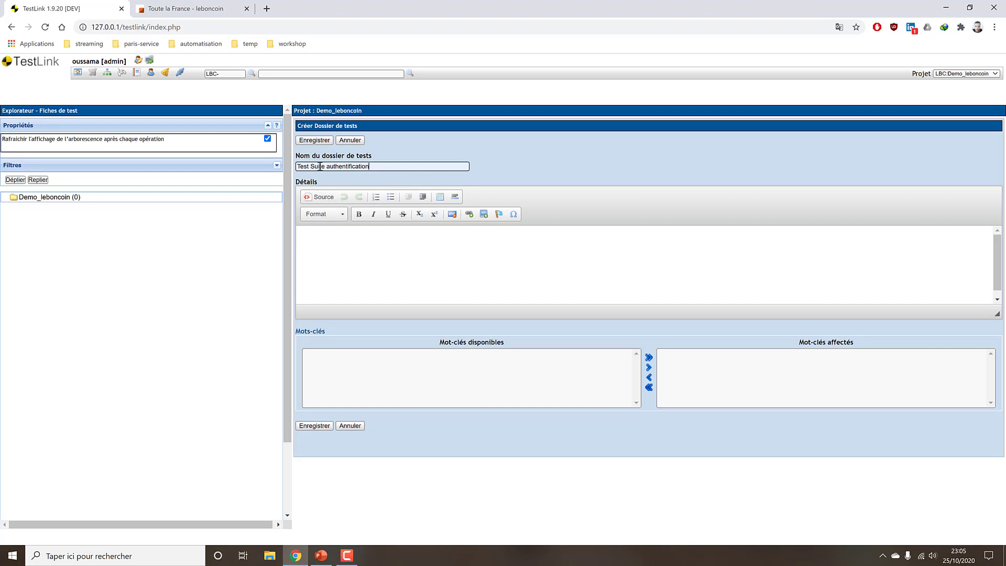
pyautogui.moveTo(326, 166); pyautogui.dragTo(273, 166)
pyautogui.click(378, 166)
pyautogui.click(380, 247)
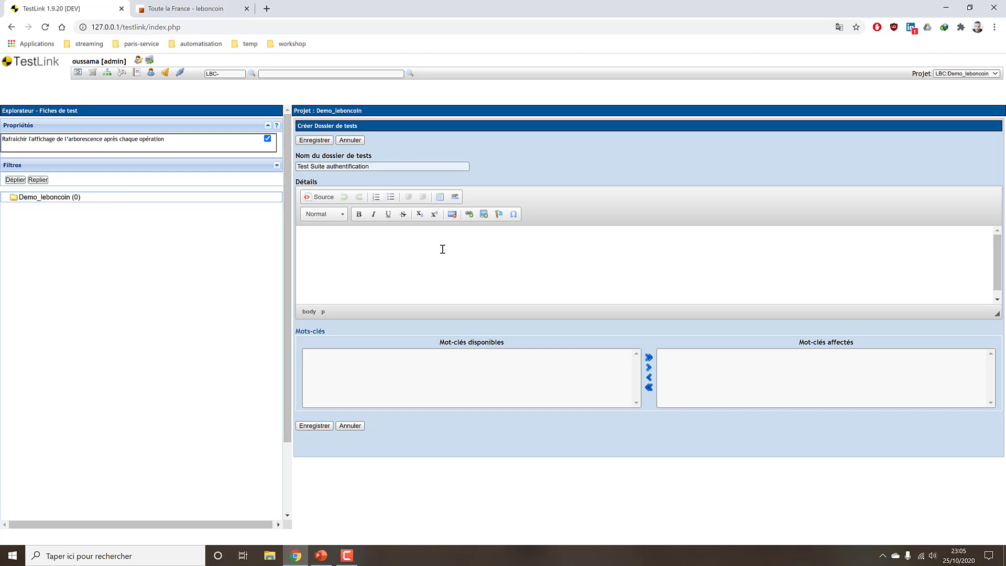
# Enter the folder details "L'ensembles des cas de test pour l'authentification sur l'application" and save the test folder
pyautogui.write("L'enselmbles des cas de test pour la'authentif")
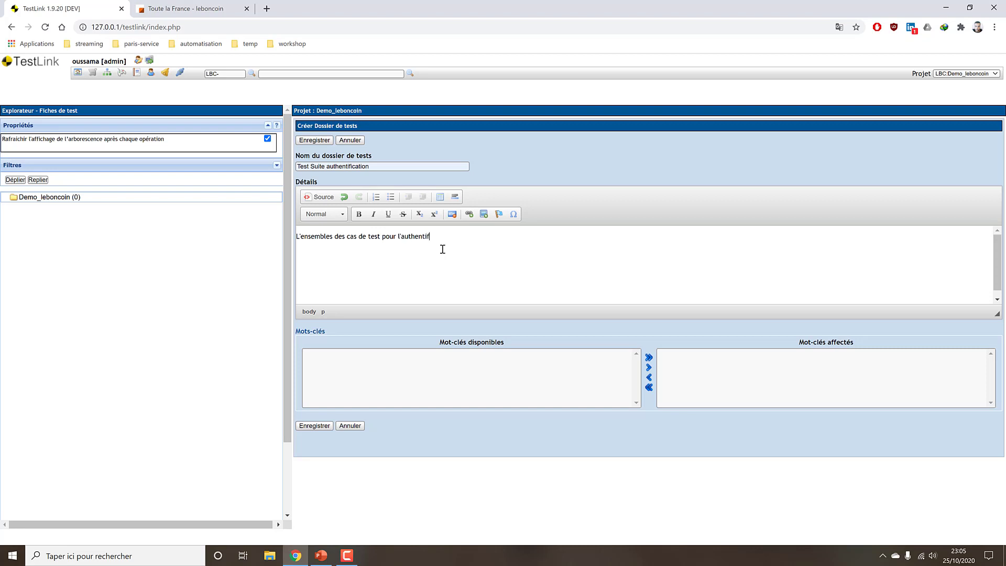
pyautogui.write("ication sur l'appl")
pyautogui.press('BackSpace')
pyautogui.write('lication')
pyautogui.click(314, 140)
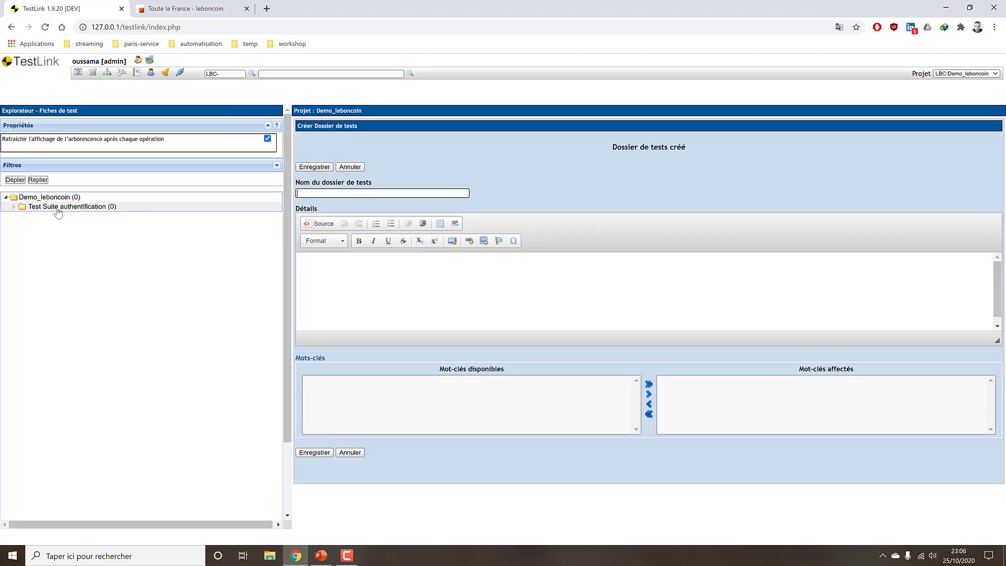
# Start another test folder directly under Demo_leboncoin and name it "Test Suite Charte graphique"
pyautogui.click(18, 212)
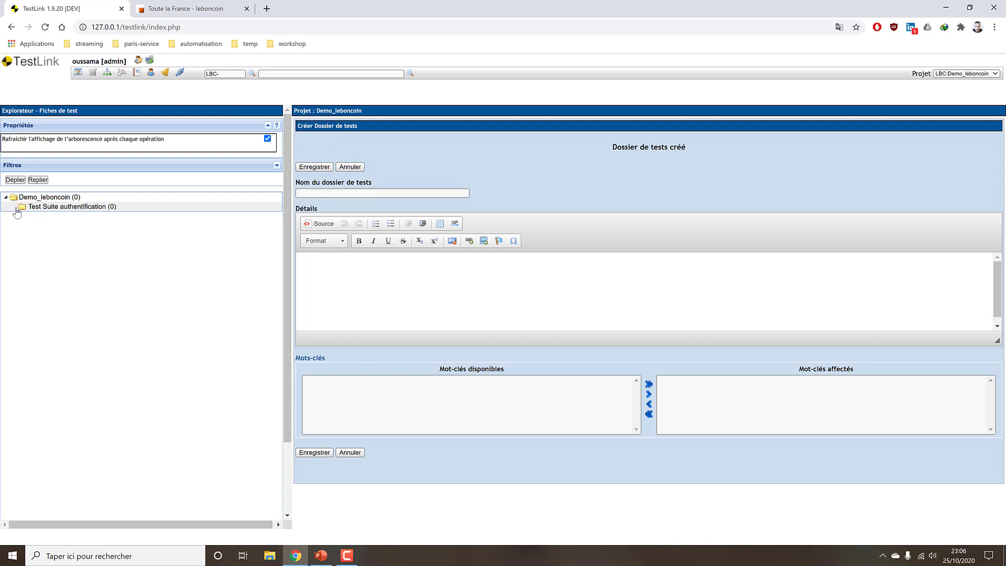
pyautogui.click(54, 198)
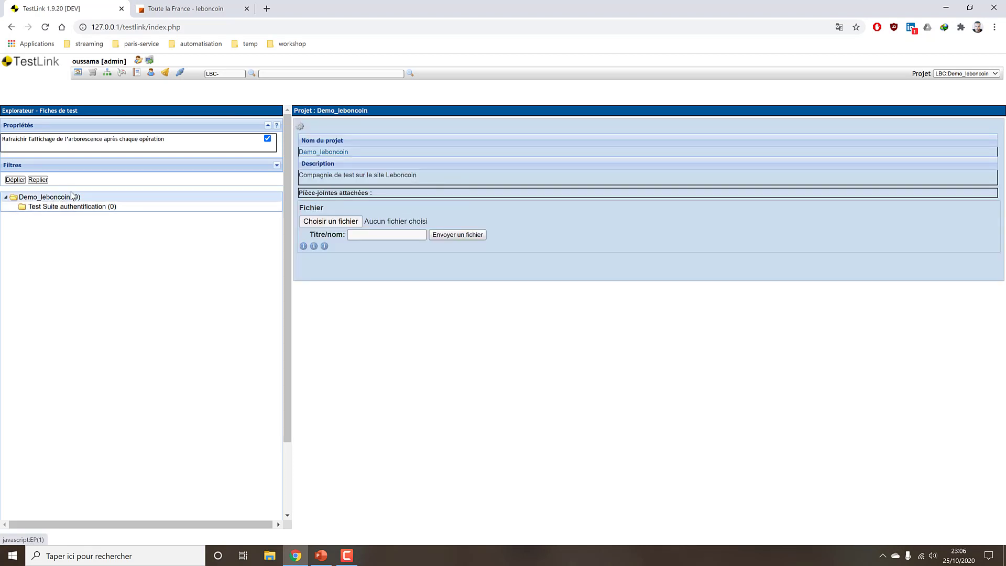
pyautogui.click(303, 130)
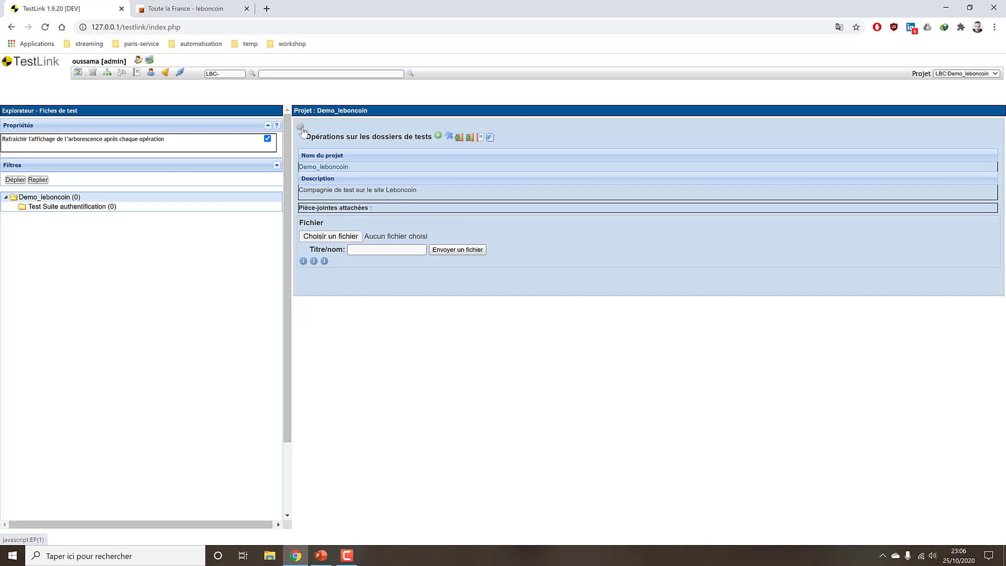
pyautogui.click(438, 137)
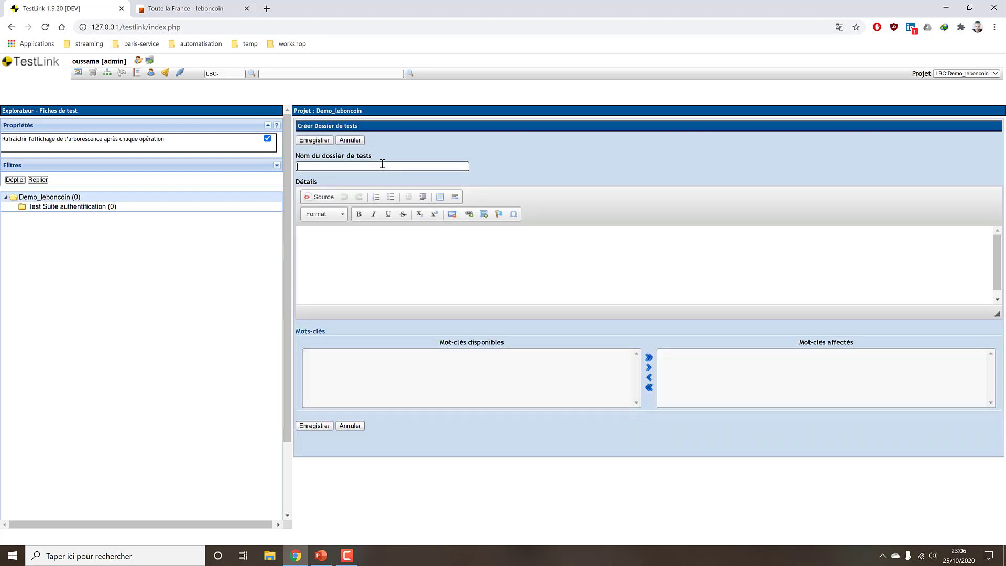
pyautogui.click(383, 165)
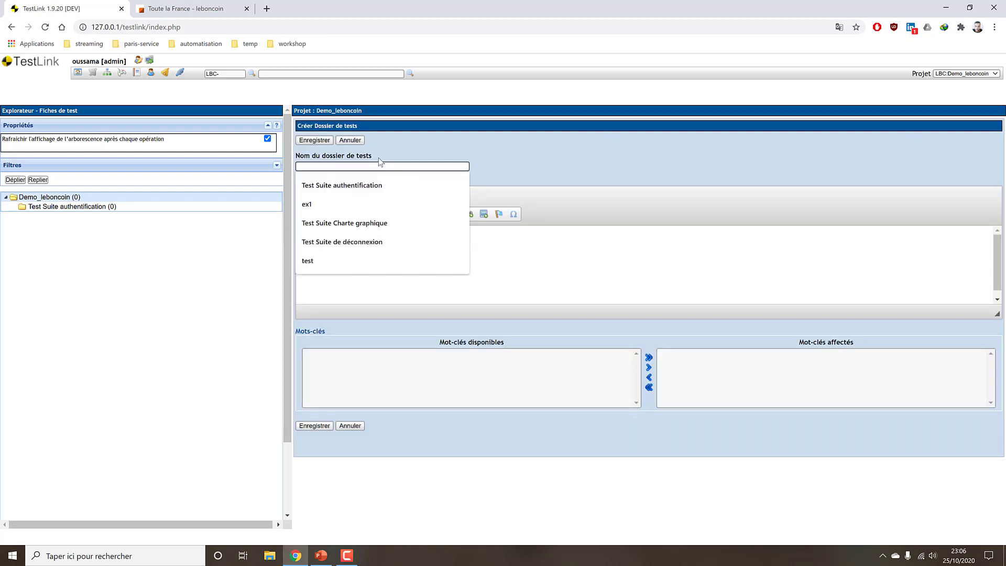
pyautogui.click(318, 224)
pyautogui.tripleClick(402, 166)
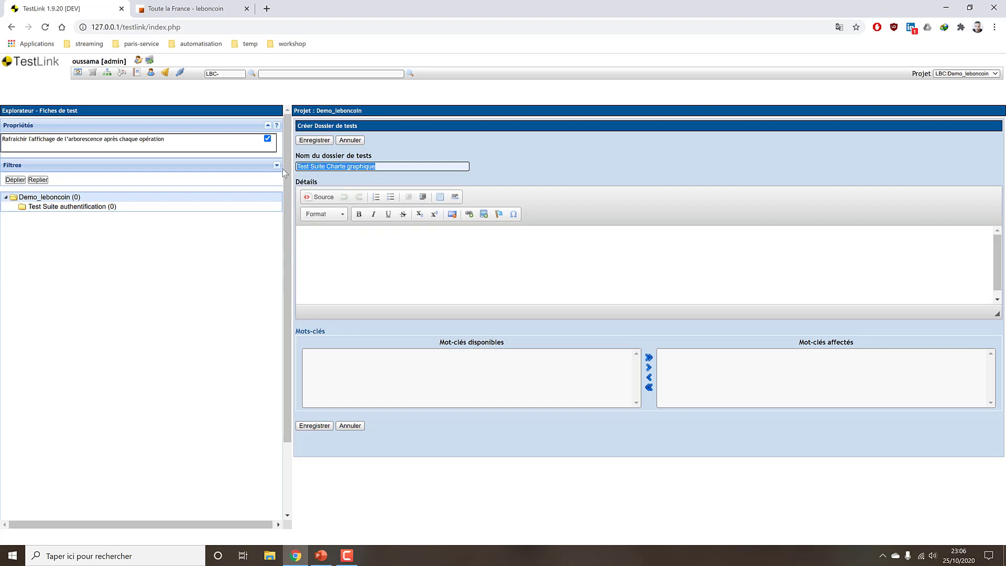
pyautogui.click(401, 166)
# Copy the folder name "Test Suite Charte graphique" into the details and save the test folder
pyautogui.click(194, 9)
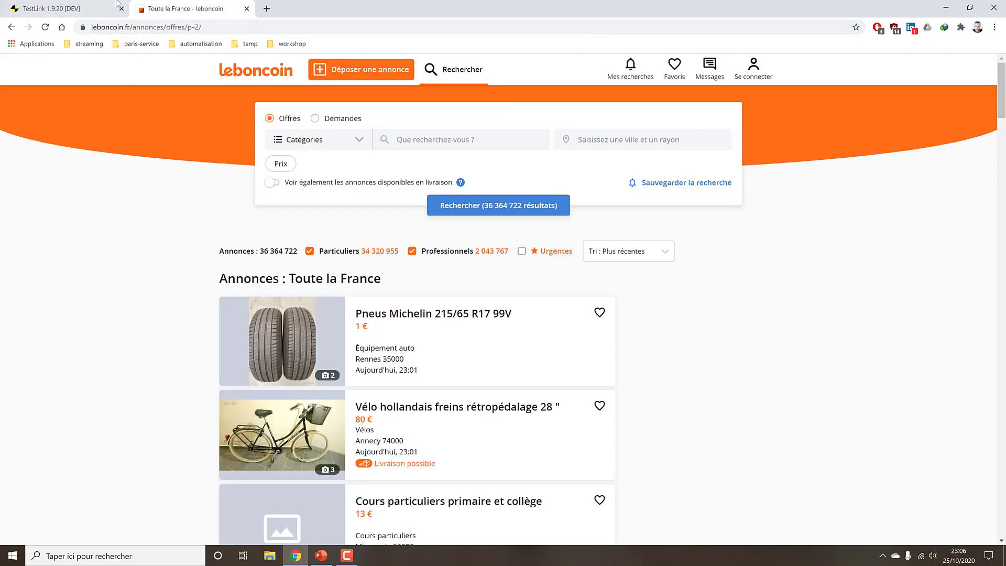
pyautogui.click(87, 9)
pyautogui.click(178, 9)
pyautogui.click(74, 9)
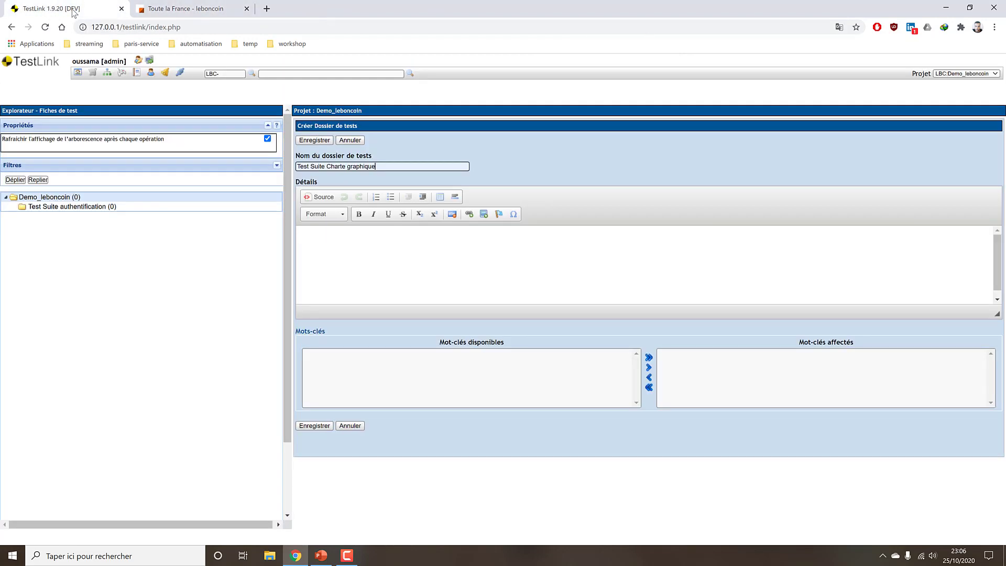
pyautogui.click(412, 254)
pyautogui.tripleClick(395, 166)
pyautogui.hotkey('ctrl', 'c')
pyautogui.click(420, 262)
pyautogui.hotkey('ctrl', 'v')
pyautogui.click(316, 140)
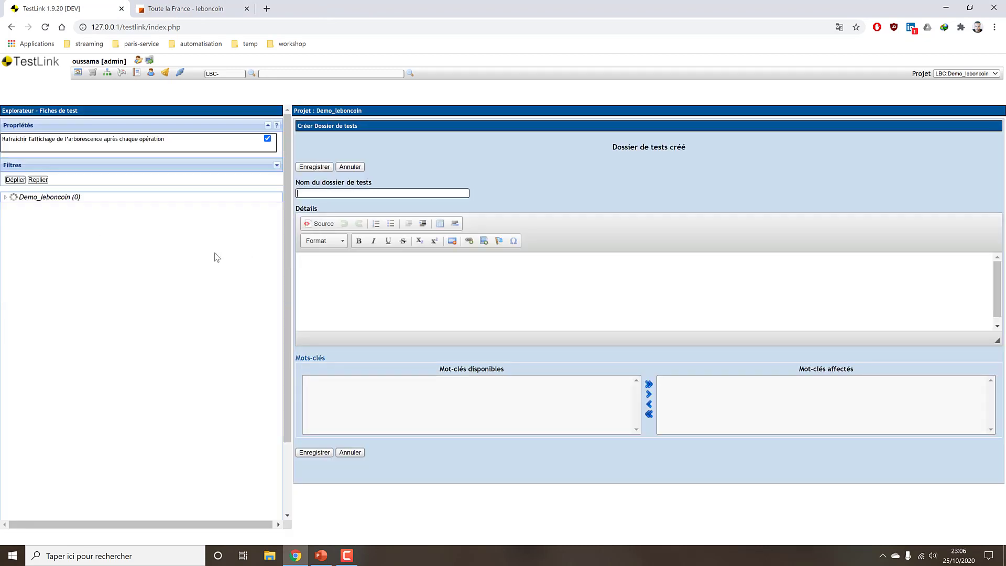
# View the details of the Test Suite authentification and Test Suite Charte graphique folders in the project tree
pyautogui.click(63, 208)
pyautogui.click(62, 218)
pyautogui.click(63, 207)
pyautogui.click(62, 216)
pyautogui.click(69, 207)
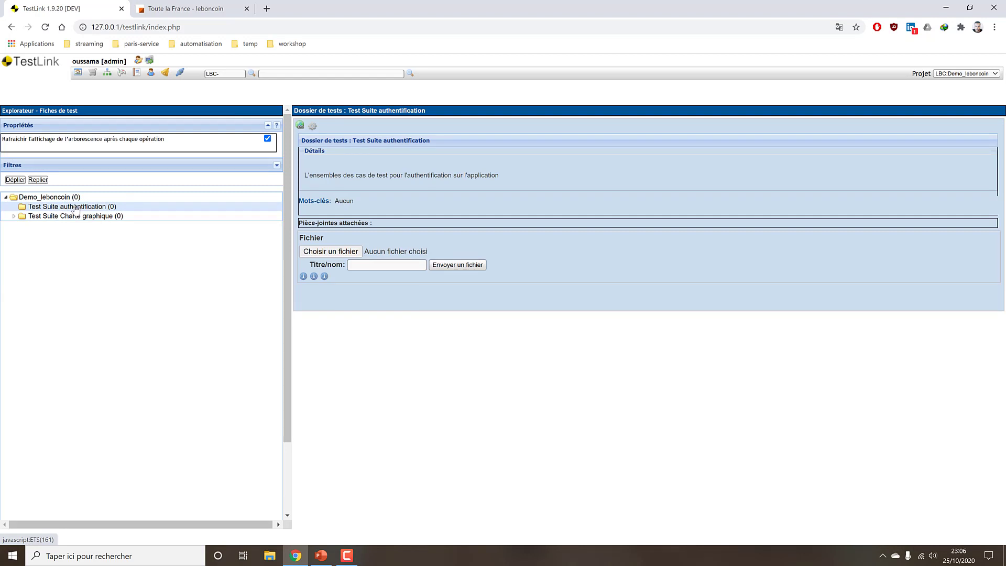
pyautogui.click(75, 208)
pyautogui.click(104, 208)
# Start creating a new test case in the Test Suite authentification folder and look over its form
pyautogui.click(313, 127)
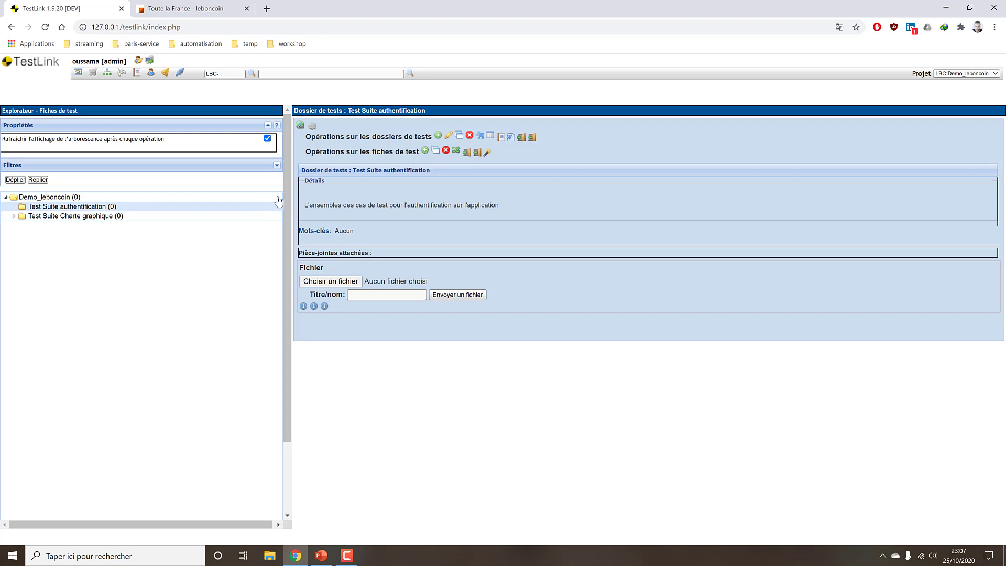
pyautogui.moveTo(306, 158); pyautogui.dragTo(539, 153)
pyautogui.click(426, 159)
pyautogui.moveTo(360, 153); pyautogui.dragTo(421, 153)
pyautogui.click(425, 151)
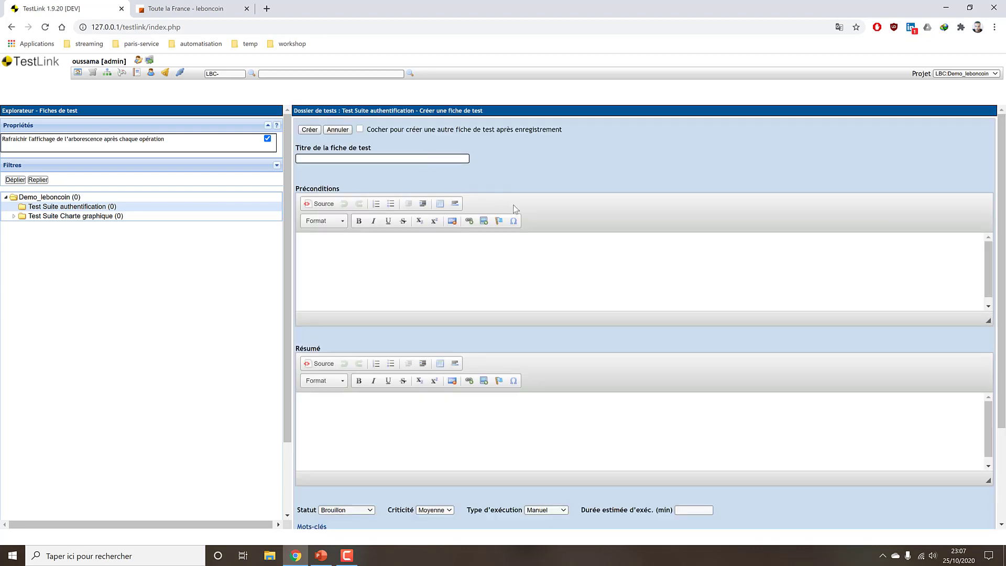
pyautogui.scroll(-3, 599, 348)
pyautogui.scroll(3, 599, 348)
pyautogui.click(384, 159)
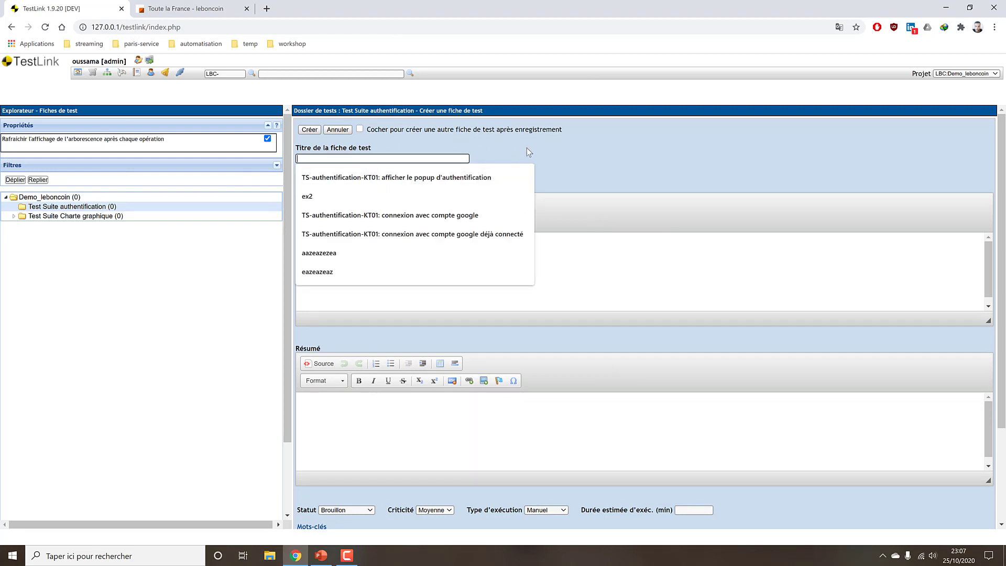
# Switch to the leboncoin site, open its login page, and return to the Toute la France listings
pyautogui.click(186, 9)
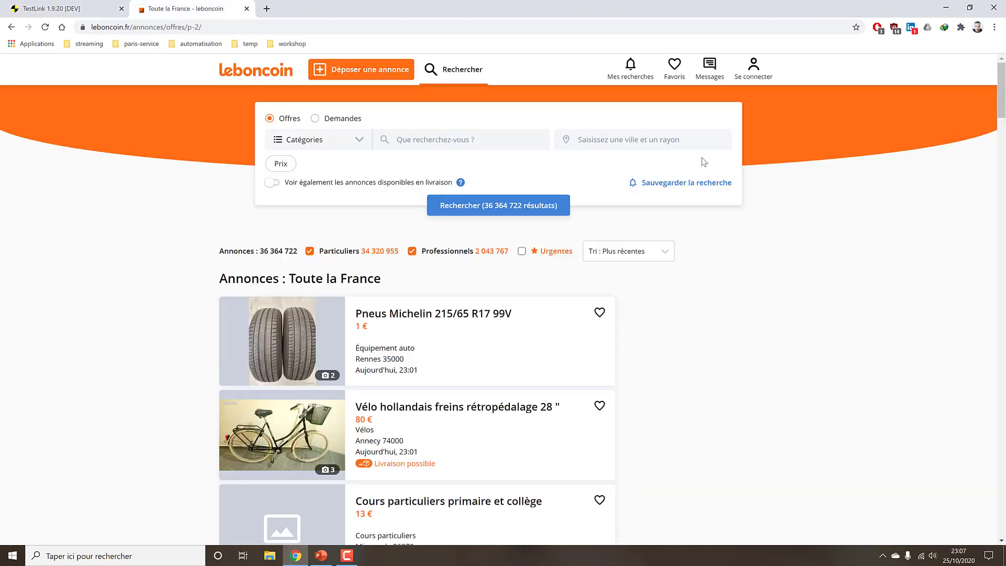
pyautogui.click(754, 79)
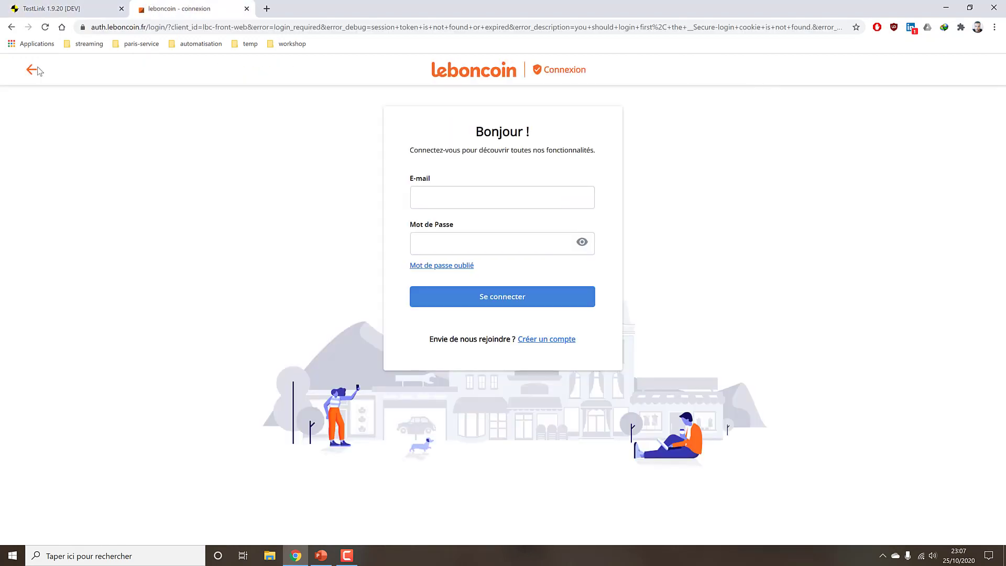
pyautogui.click(11, 27)
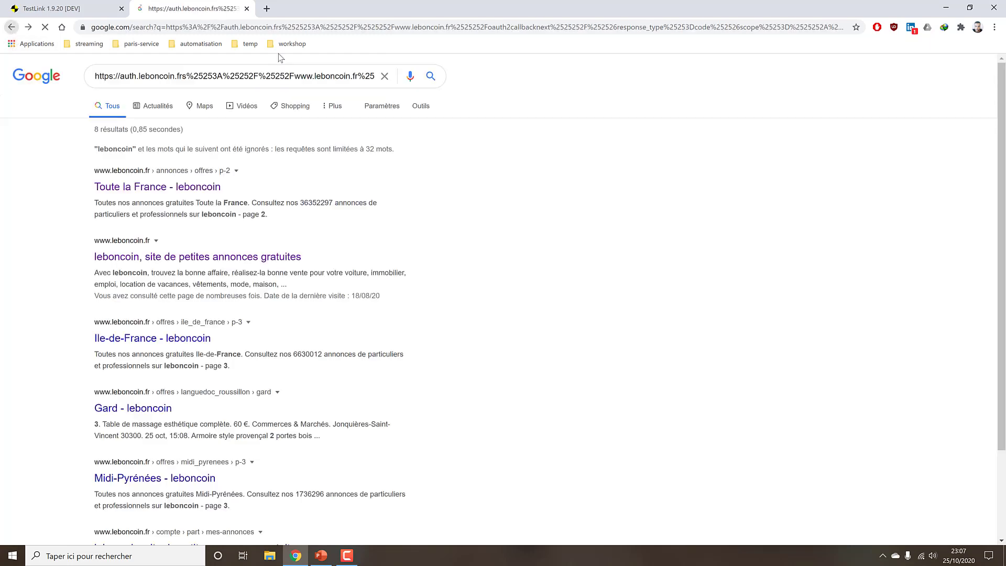
pyautogui.click(184, 184)
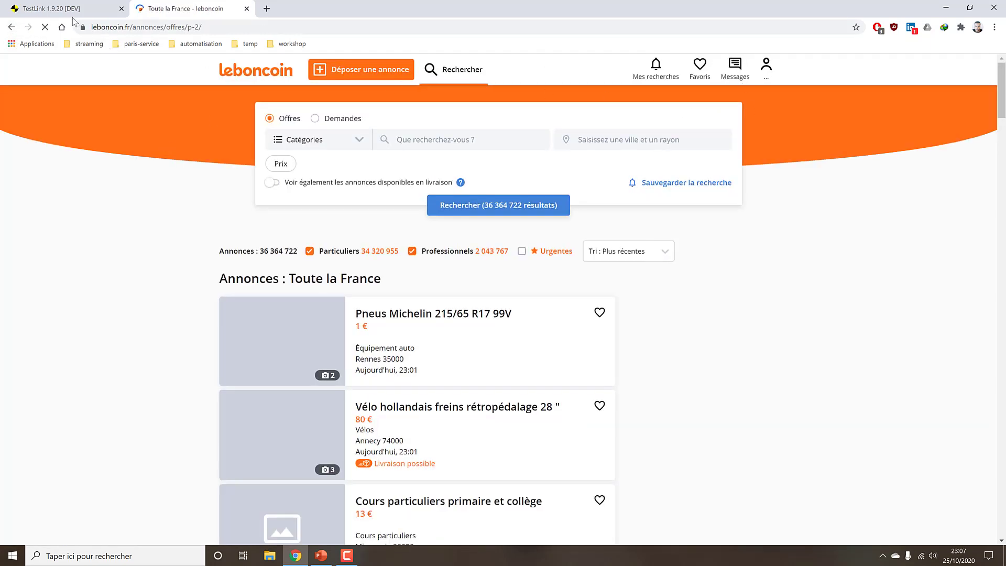
# Switch back to TestLink and title the test case "TS-authentification-KT01: afficher la page d'authentification"
pyautogui.click(63, 8)
pyautogui.click(371, 158)
pyautogui.click(373, 176)
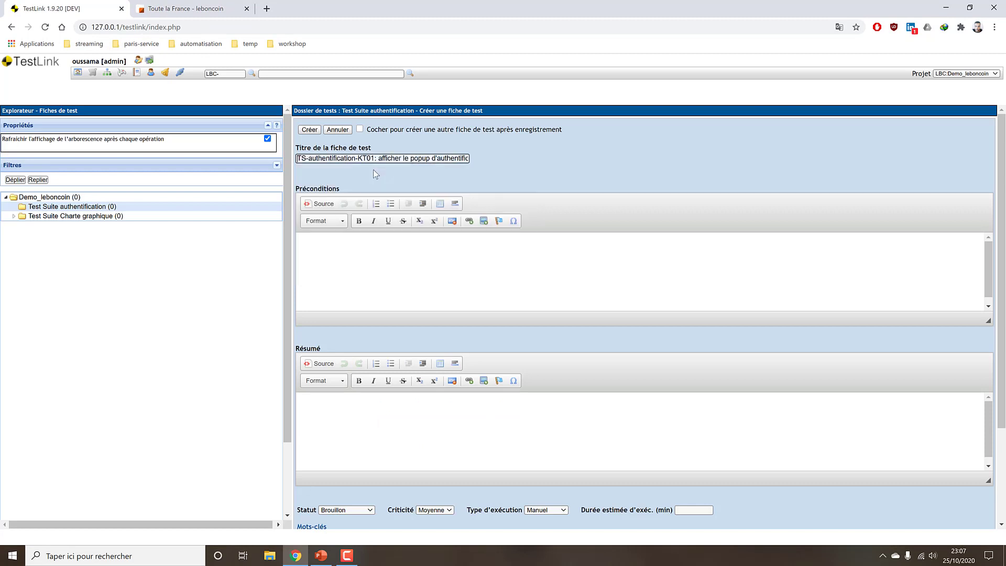
pyautogui.moveTo(392, 159)
pyautogui.mouseDown()
pyautogui.moveTo(466, 159)
pyautogui.moveTo(399, 158)
pyautogui.mouseUp()
pyautogui.press('BackSpace')
pyautogui.press('BackSpace')
pyautogui.press('BackSpace')
pyautogui.write('a pag')
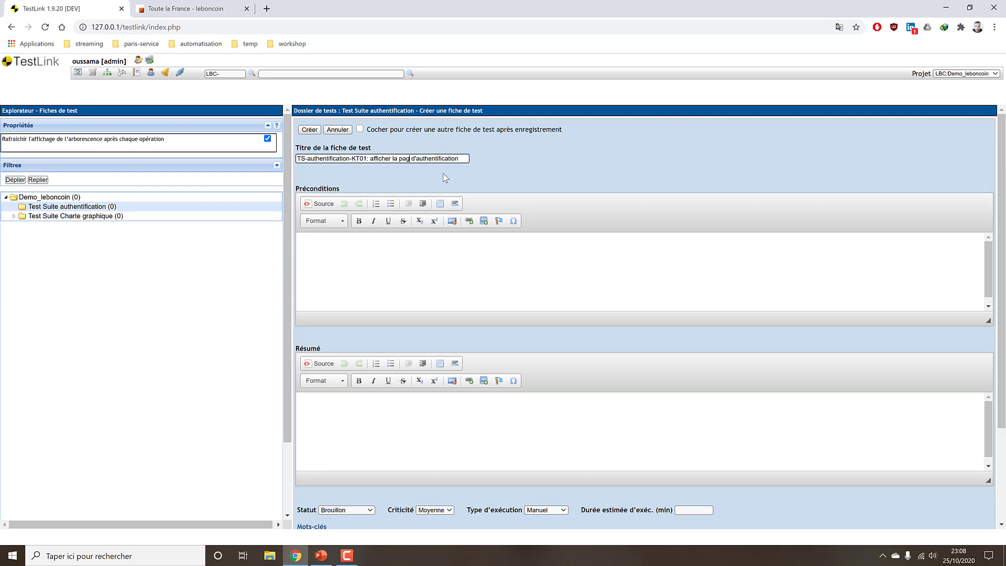
pyautogui.write('e')
# Open the login page on the leboncoin site to check the tested behaviour, and return to TestLink
pyautogui.click(186, 8)
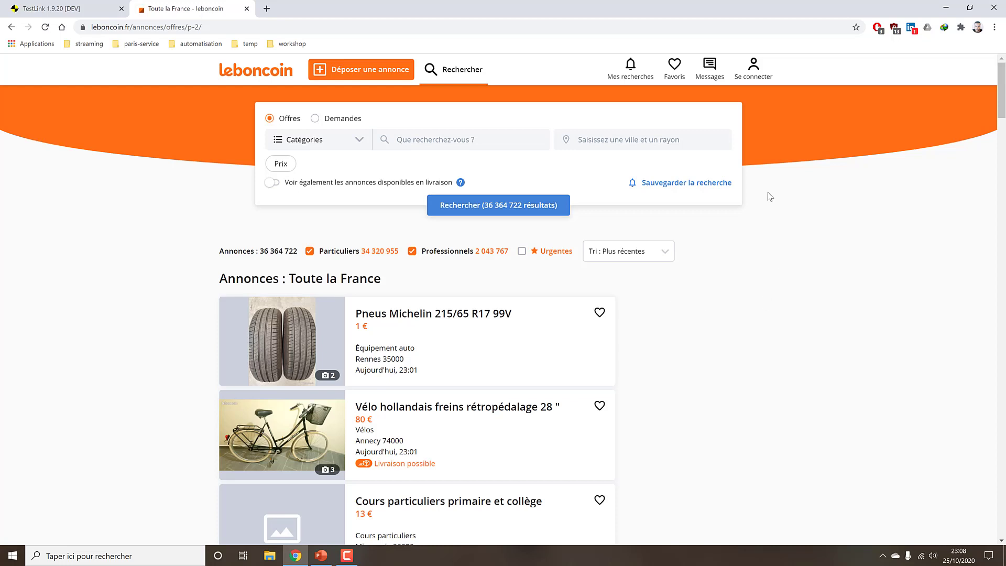
pyautogui.click(746, 83)
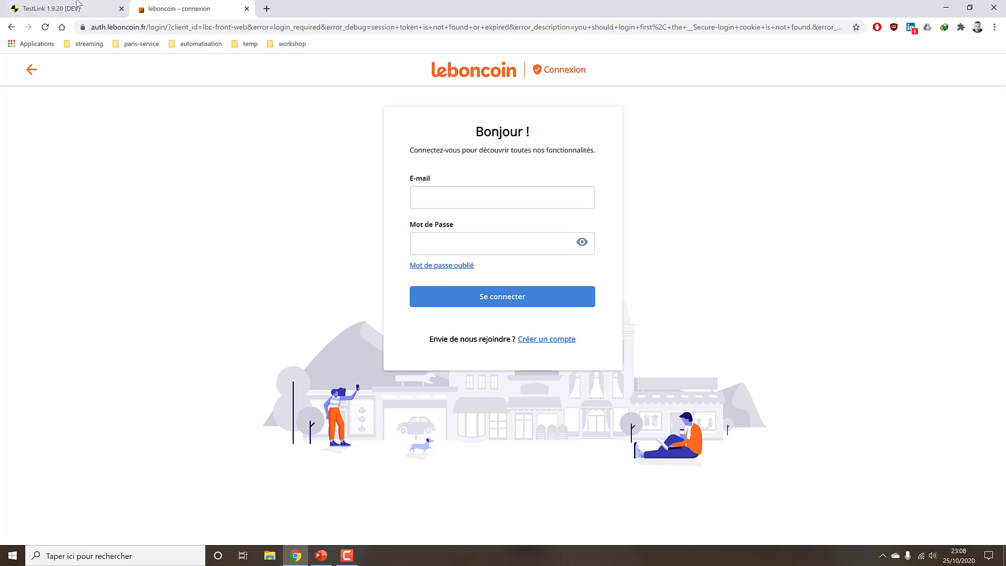
pyautogui.click(100, 6)
# Examine the naming convention in the test case title: the TS prefix, the suite name and the KT01 number
pyautogui.click(370, 158)
pyautogui.hotkey('shift', 'End')
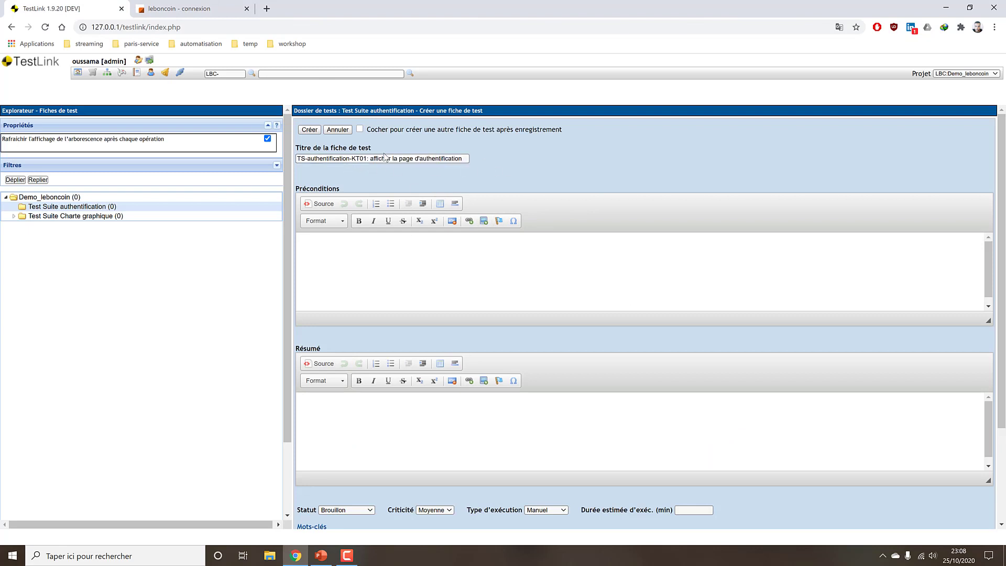
pyautogui.moveTo(311, 158); pyautogui.dragTo(296, 158)
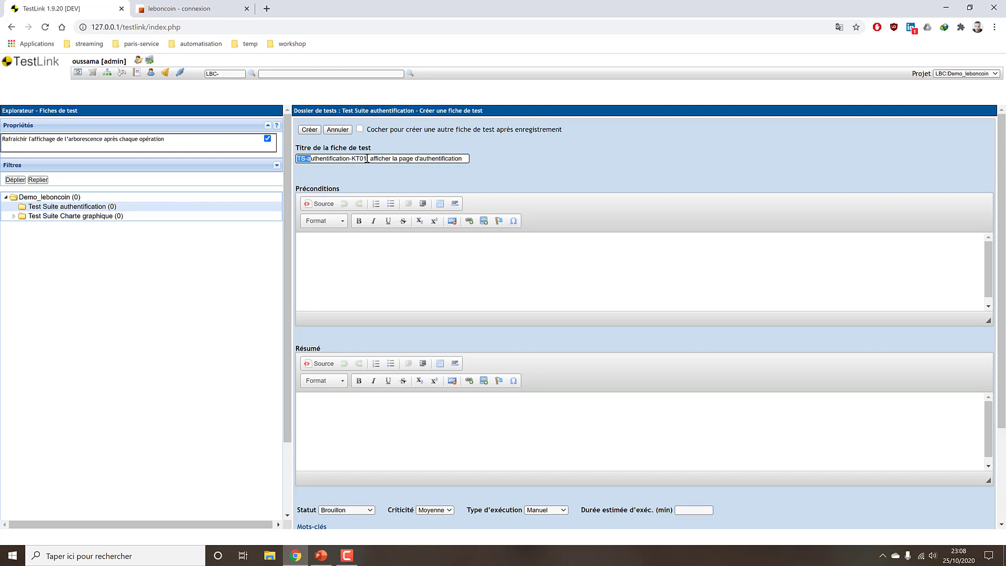
pyautogui.moveTo(367, 158); pyautogui.dragTo(297, 159)
pyautogui.click(376, 161)
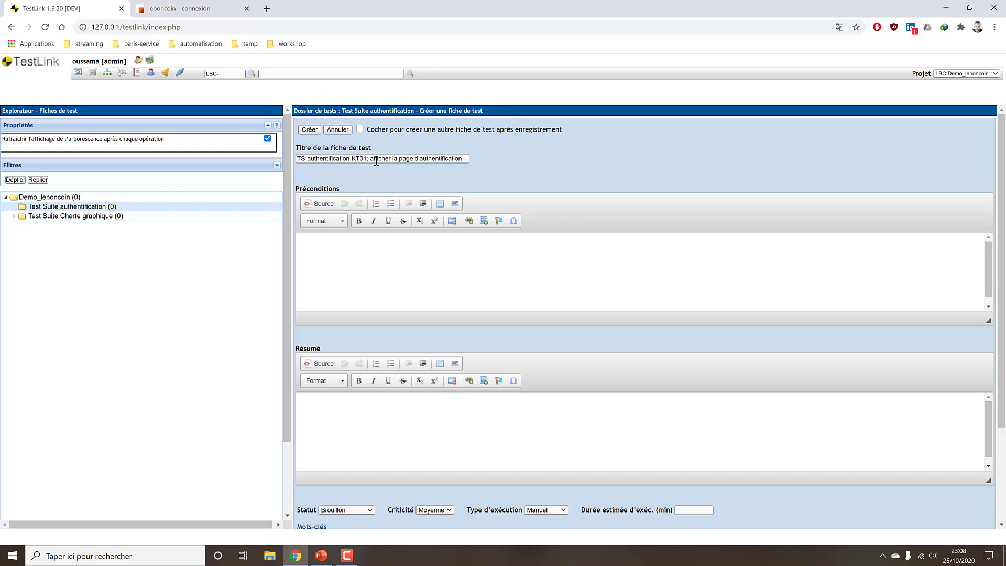
pyautogui.moveTo(367, 159); pyautogui.dragTo(296, 152)
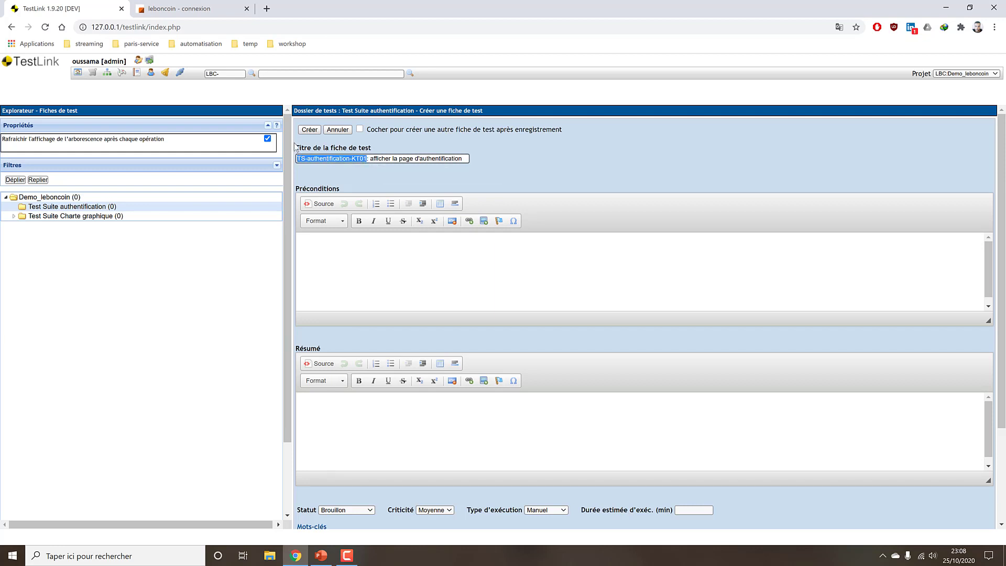
pyautogui.click(375, 161)
pyautogui.moveTo(371, 158); pyautogui.dragTo(297, 158)
pyautogui.click(301, 157)
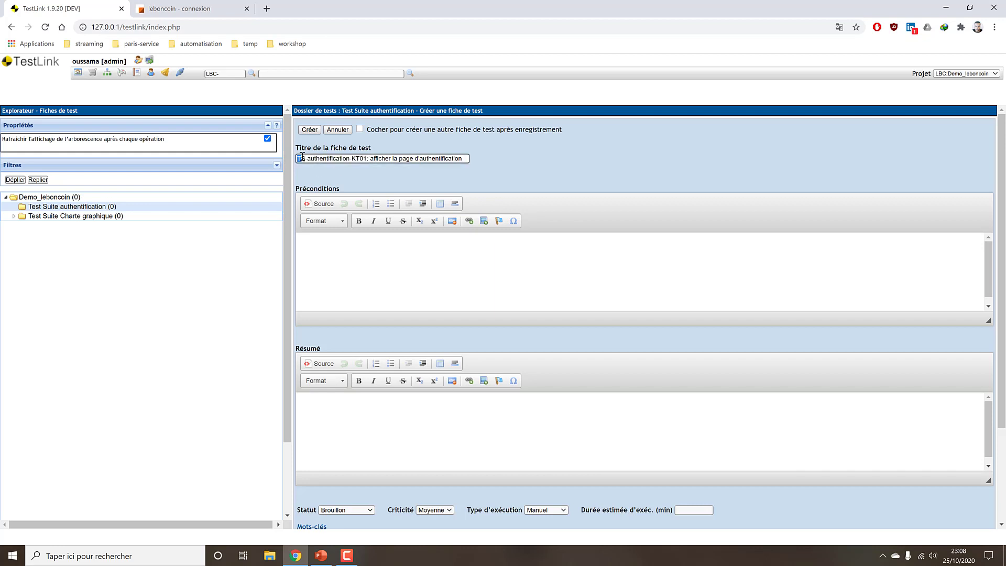
pyautogui.moveTo(311, 158); pyautogui.dragTo(355, 159)
pyautogui.click(351, 160)
# Select the empty preconditions field, go back to the Toute la France listings on the leboncoin site, and return to TestLink
pyautogui.click(401, 263)
pyautogui.moveTo(342, 188); pyautogui.dragTo(299, 186)
pyautogui.click(375, 254)
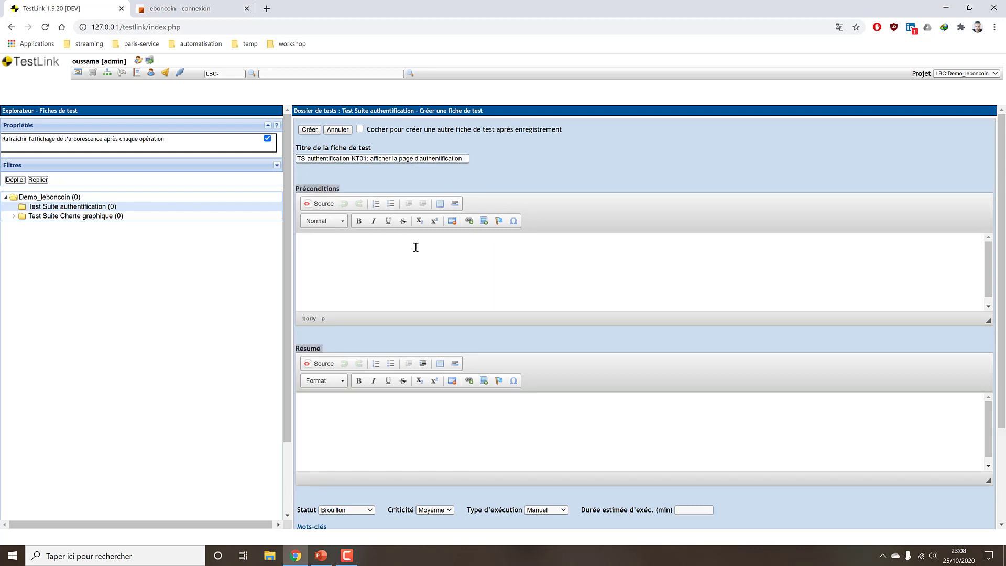
pyautogui.click(188, 8)
pyautogui.click(11, 26)
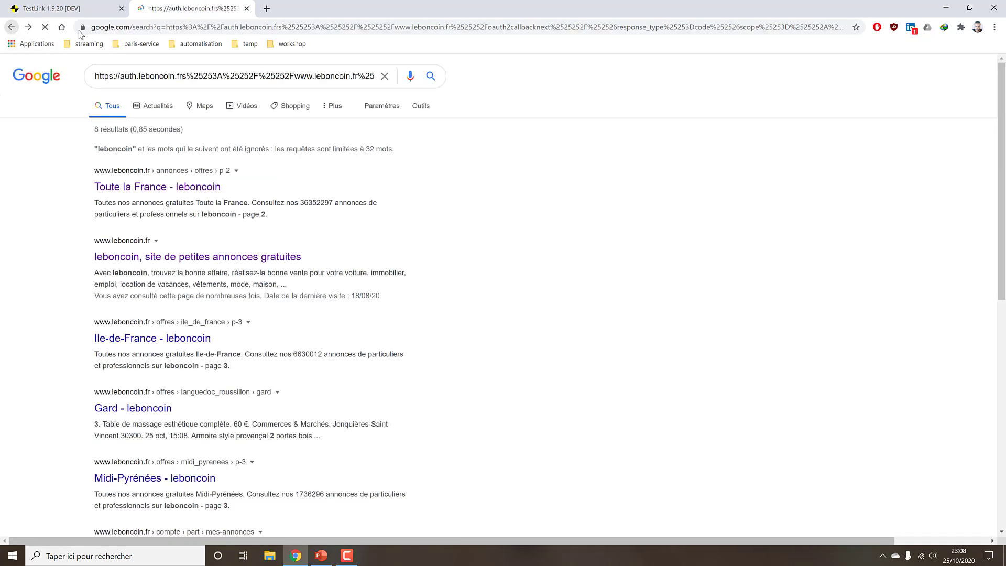
pyautogui.click(205, 183)
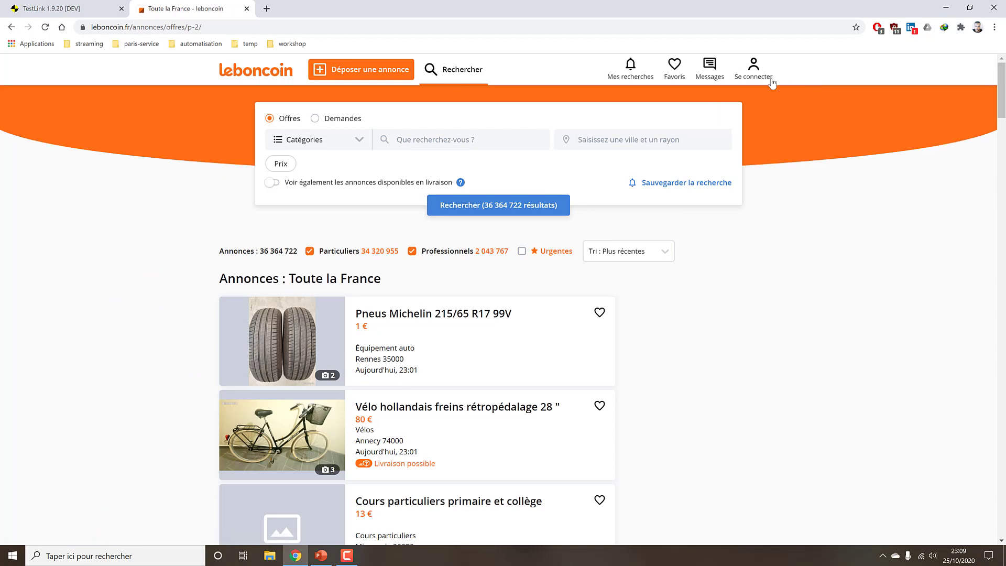
pyautogui.click(58, 11)
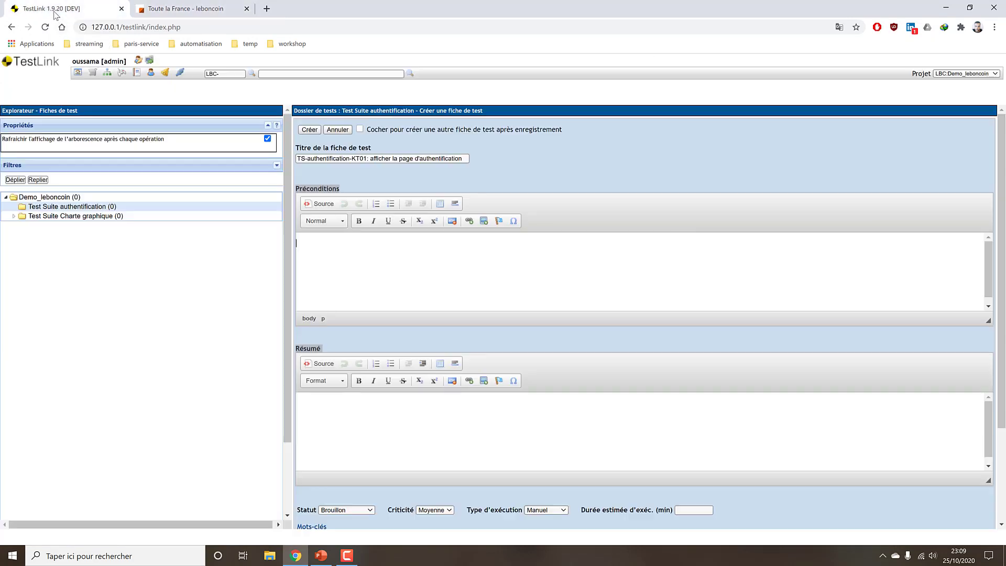
# Enter "- Application disponible" as the test case's first precondition
pyautogui.click(186, 10)
pyautogui.click(110, 15)
pyautogui.write('pplication disponible')
# Load the invalid address leboncoin.frddd/annonces/offres/p-2/ to demonstrate an unavailable application, and go back to the Toute la France listings
pyautogui.click(183, 9)
pyautogui.click(183, 27)
pyautogui.click(175, 29)
pyautogui.write('ddd/annonces/offres/p-2/')
pyautogui.press('Return')
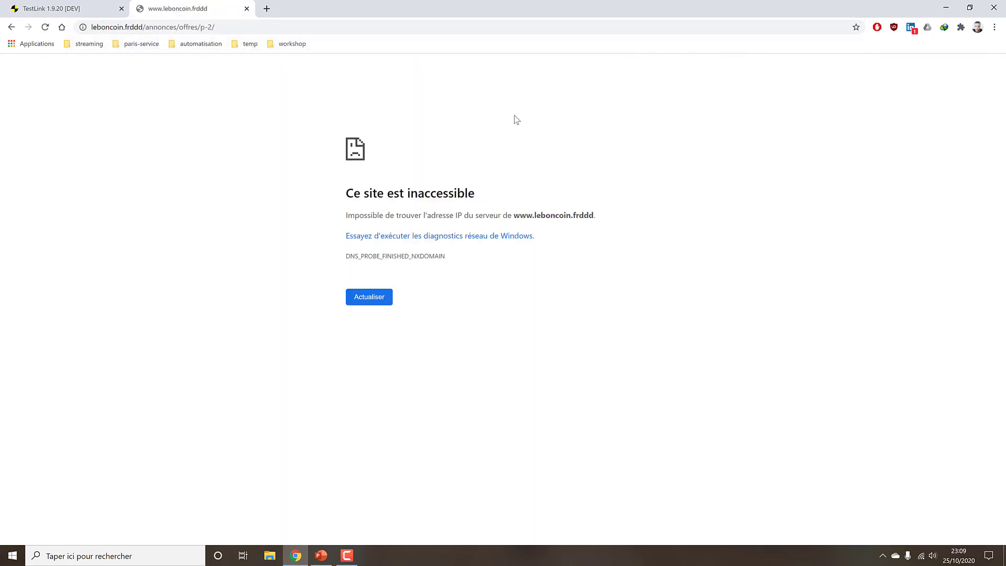
pyautogui.click(79, 7)
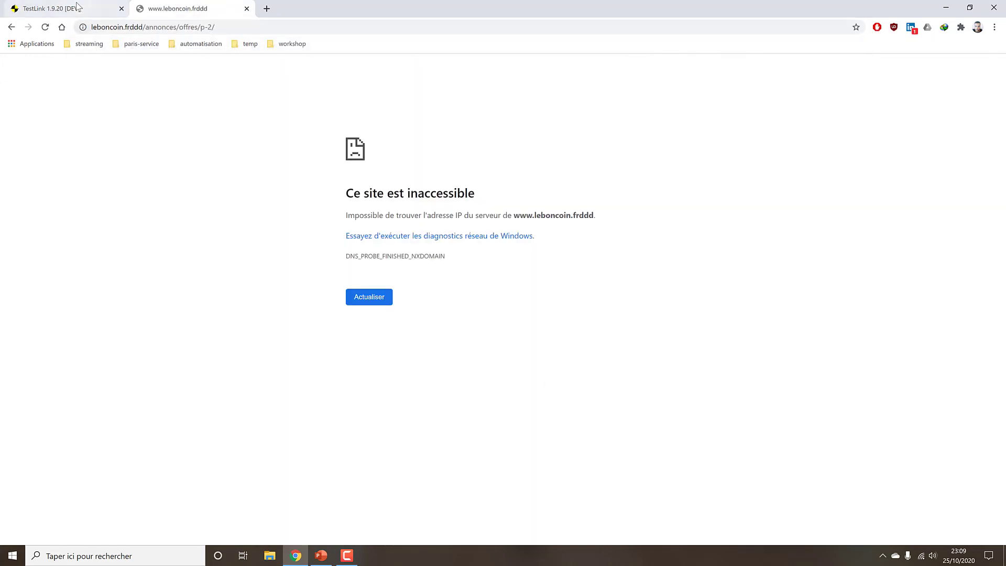
pyautogui.click(173, 8)
pyautogui.click(11, 27)
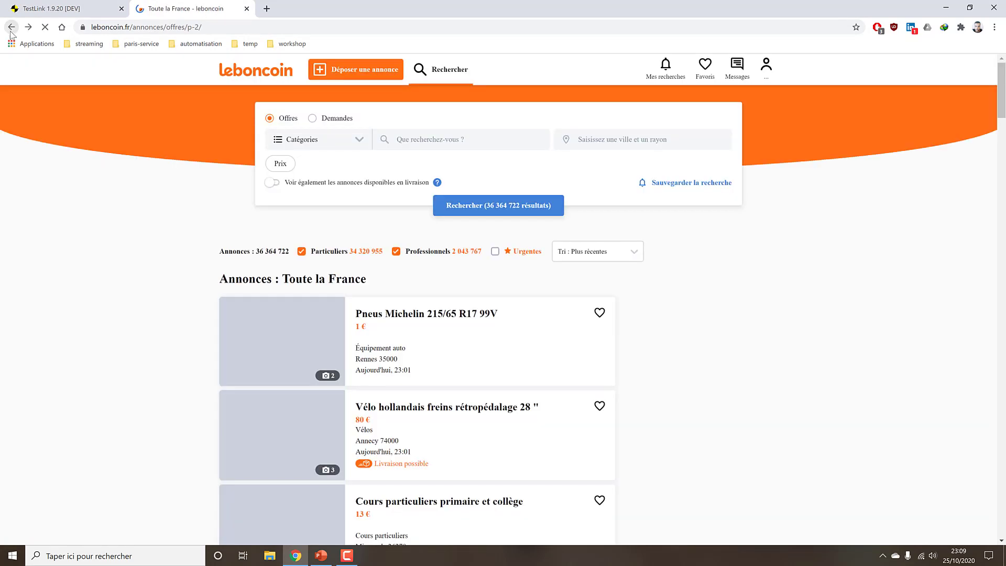
# Return to TestLink and add "- Connexion Internet" as the second precondition of the test case
pyautogui.click(97, 11)
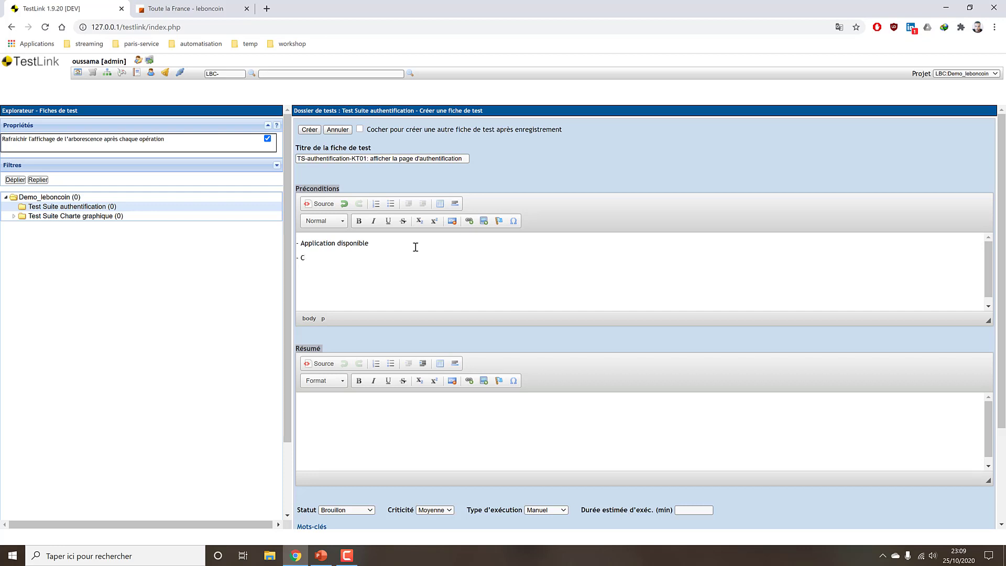
pyautogui.write('nnexion Internet')
pyautogui.doubleClick(321, 259)
pyautogui.click(409, 262)
pyautogui.moveTo(367, 268); pyautogui.dragTo(286, 239)
pyautogui.click(403, 277)
# Write the test case summary "Ce cas de test permet de vérifier la disponiblité de la page d'authentification"
pyautogui.scroll(-1, 413, 270)
pyautogui.click(377, 441)
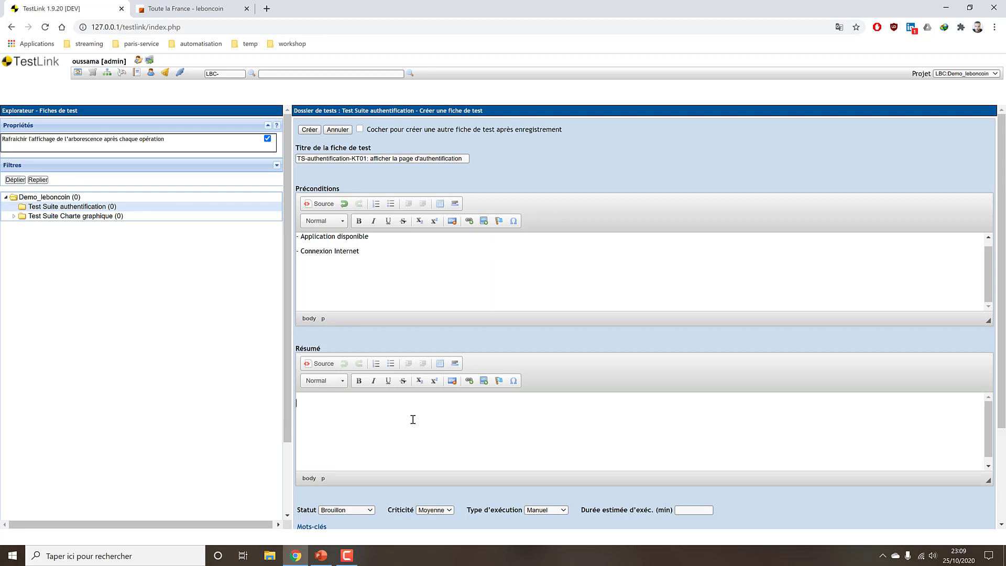
pyautogui.write('Ce cas de te')
pyautogui.write('st ')
pyautogui.write('permet de vérifi')
pyautogui.write('er la ')
pyautogui.write('a dispo')
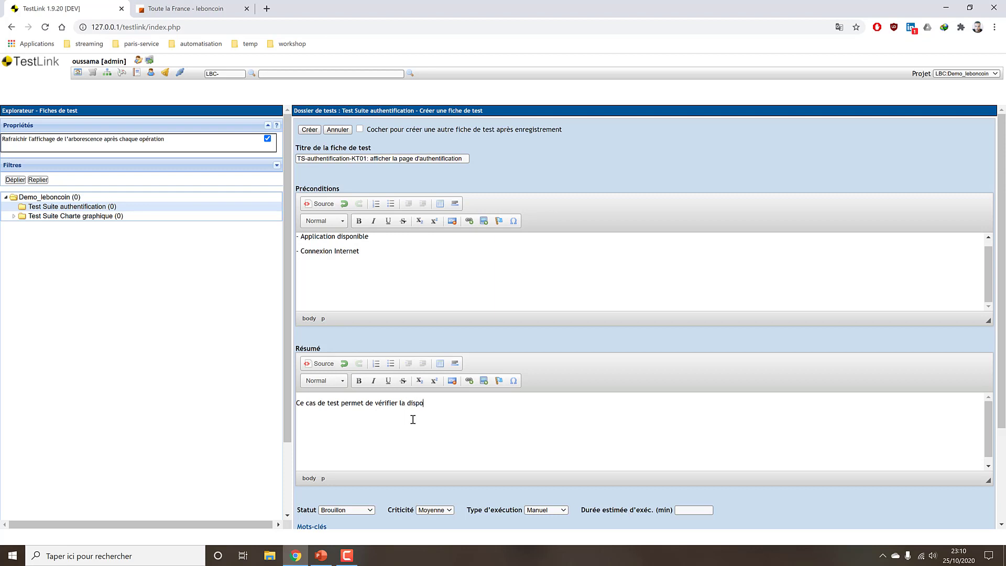
pyautogui.write("niblité de la page d'authentificatio")
# Review the available test case statuses and set the status to Prêt pour revue
pyautogui.scroll(-3, 400, 153)
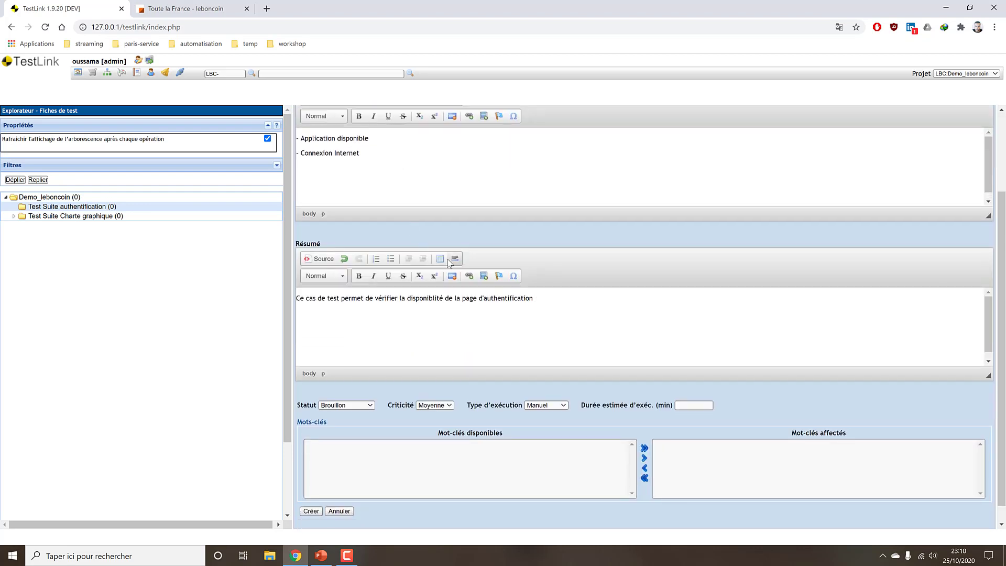
pyautogui.scroll(3, 531, 309)
pyautogui.scroll(-2, 590, 321)
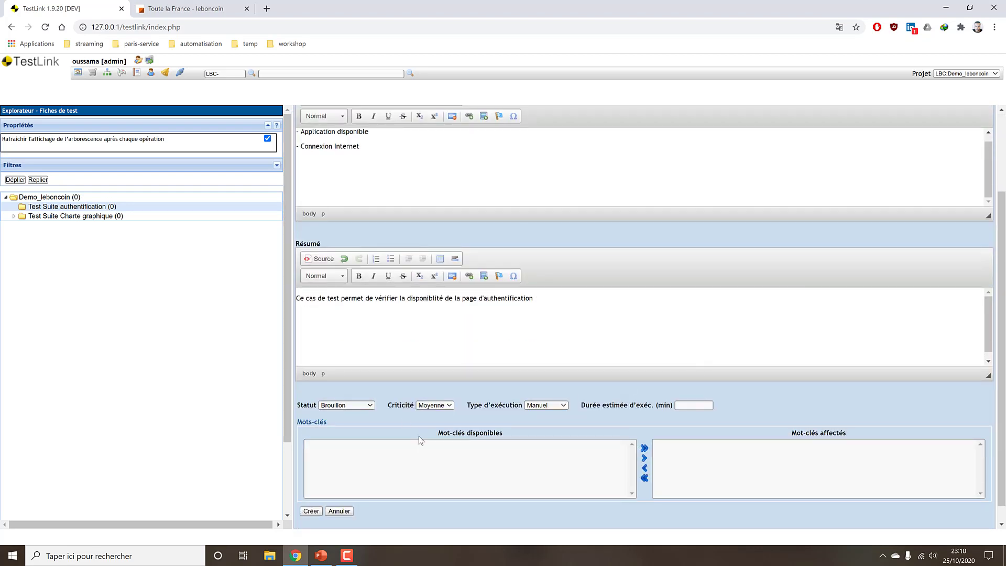
pyautogui.click(349, 405)
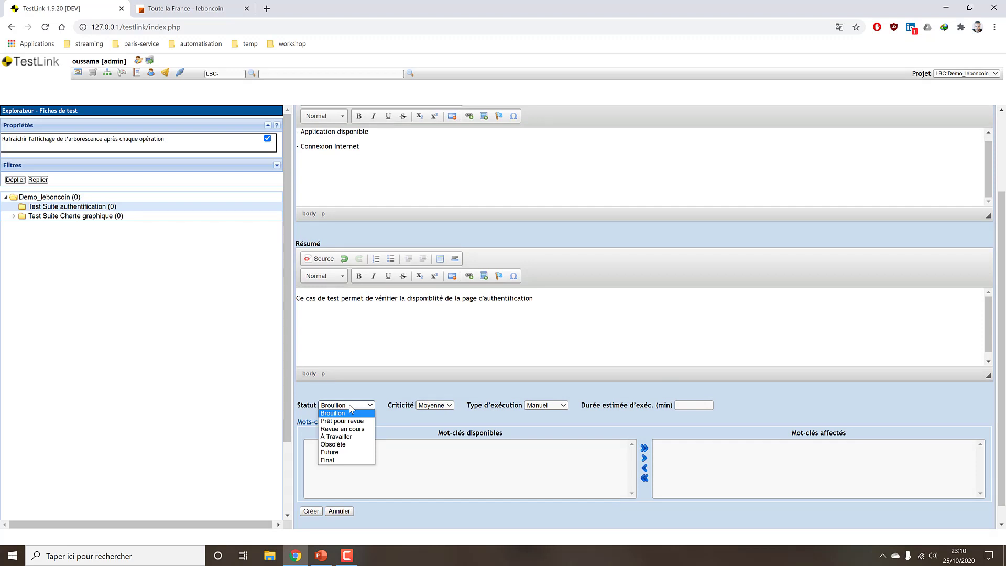
pyautogui.click(379, 392)
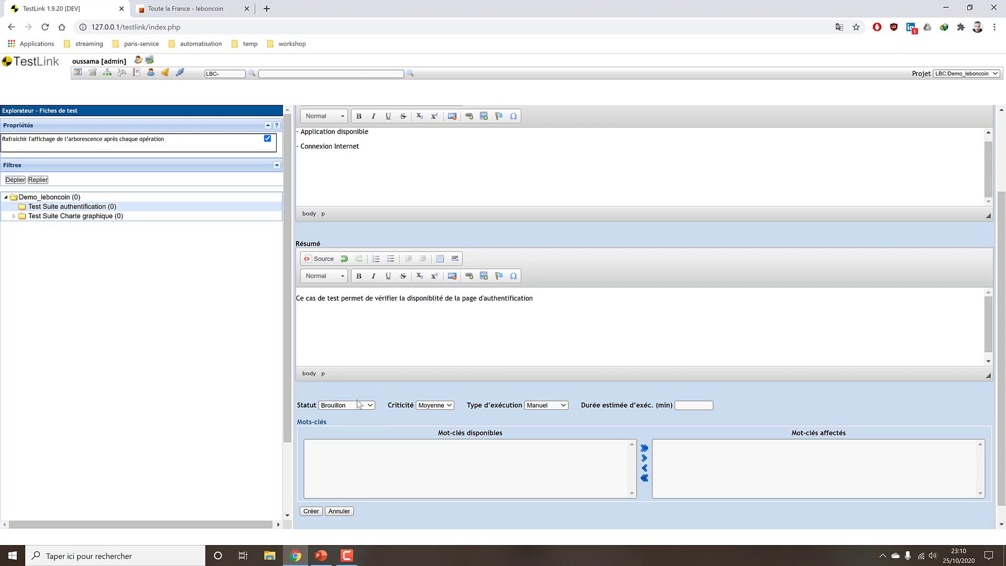
pyautogui.click(339, 406)
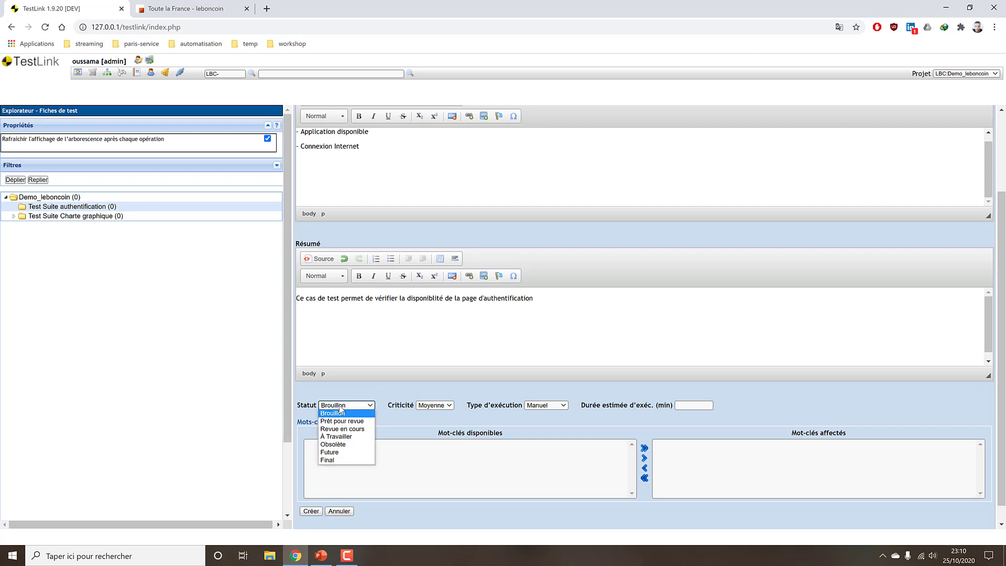
pyautogui.click(341, 421)
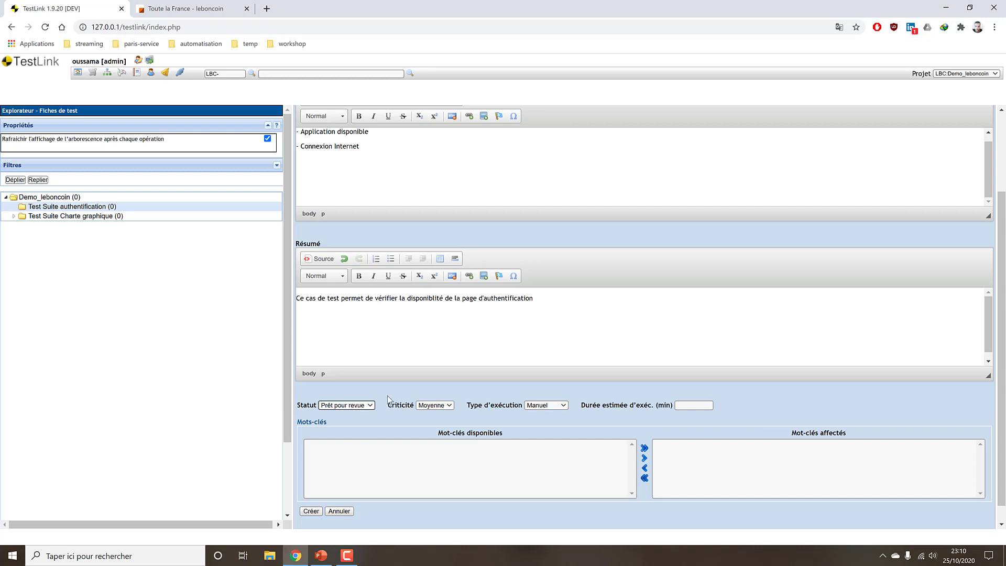
pyautogui.scroll(2, 302, 253)
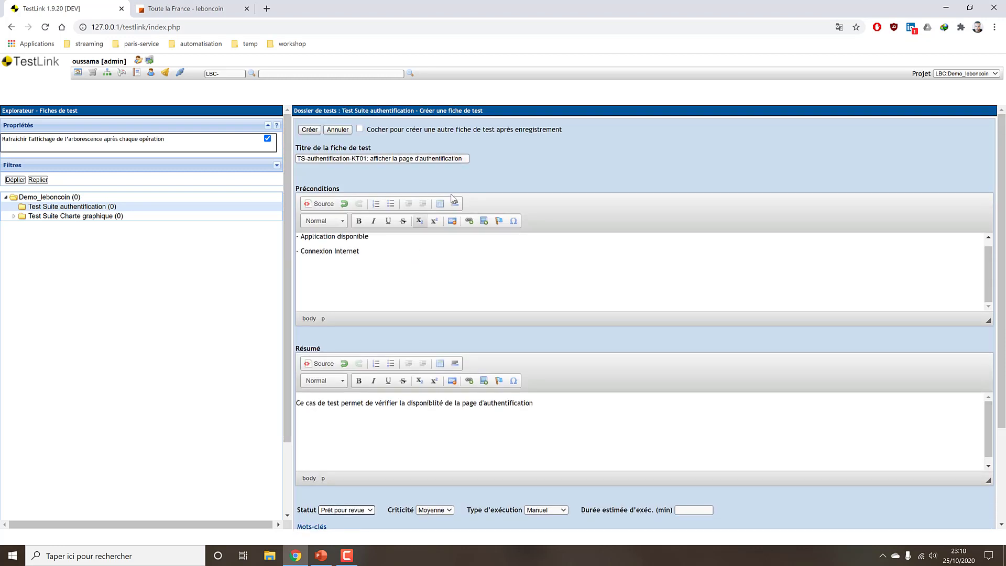
pyautogui.scroll(-2, 503, 281)
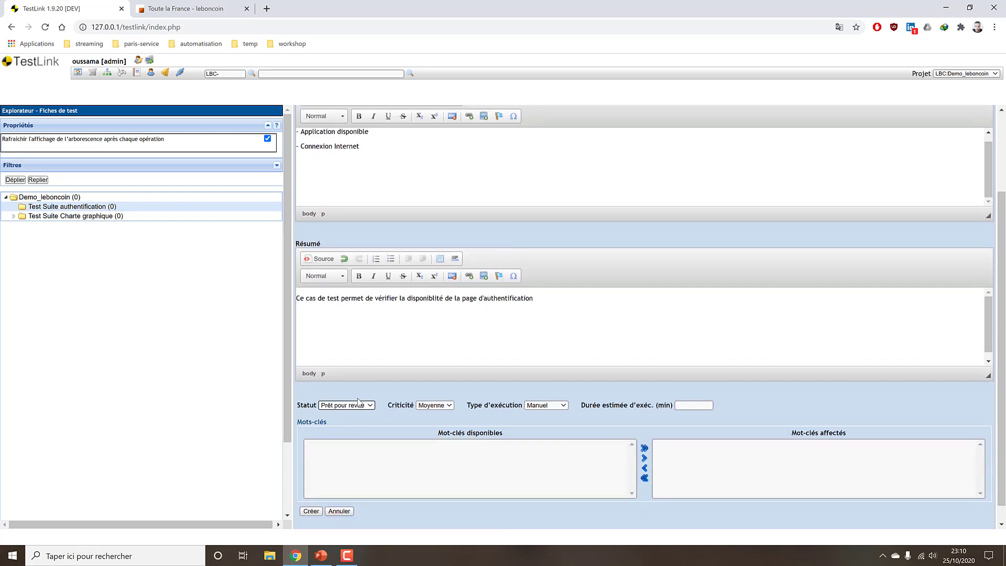
# Try the statuses Revue en cours, À Travailler and Final in turn, and set the status back to Brouillon
pyautogui.click(357, 405)
pyautogui.click(357, 428)
pyautogui.click(370, 411)
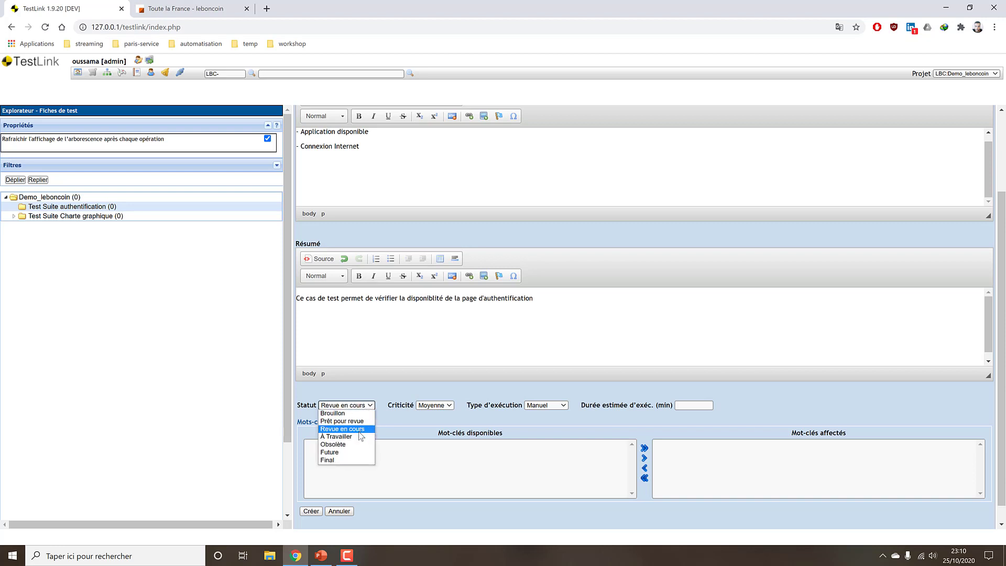
pyautogui.click(366, 437)
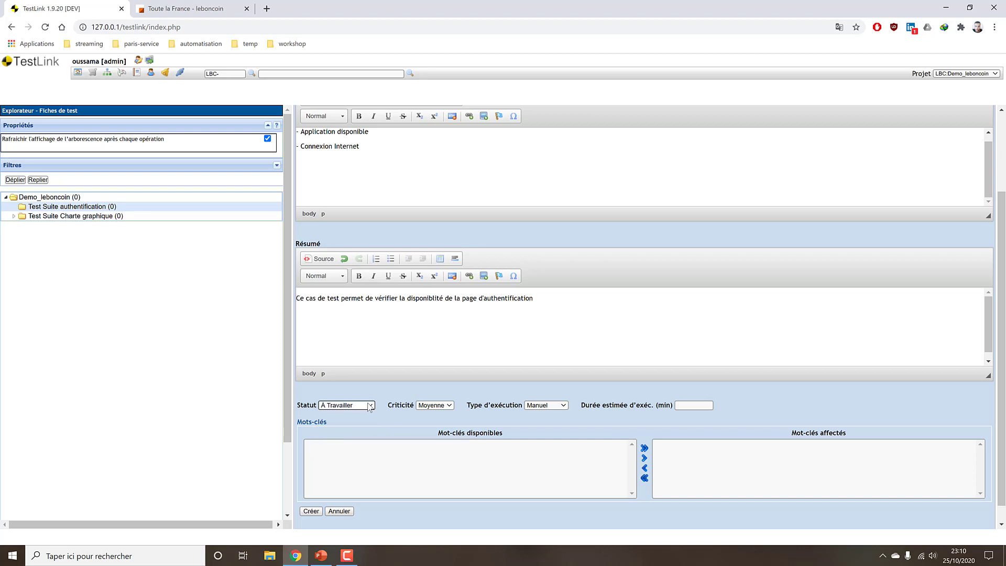
pyautogui.click(372, 405)
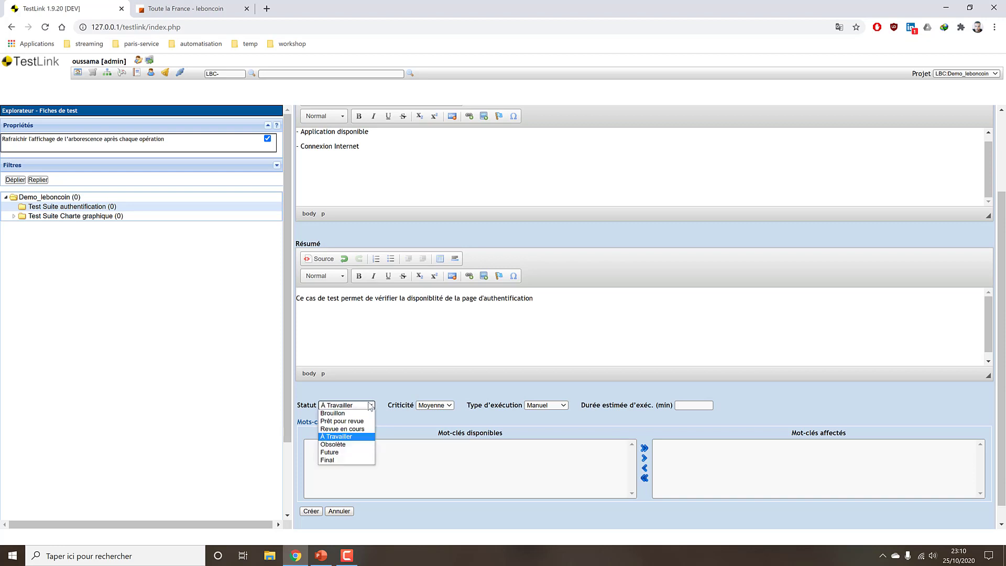
pyautogui.click(350, 460)
pyautogui.doubleClick(355, 405)
pyautogui.click(356, 405)
pyautogui.click(354, 413)
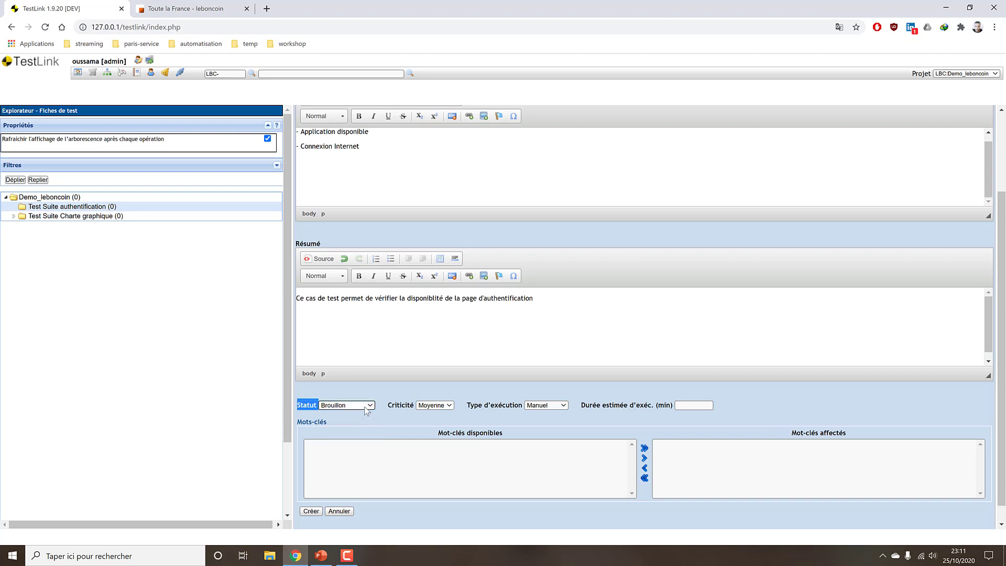
pyautogui.click(375, 404)
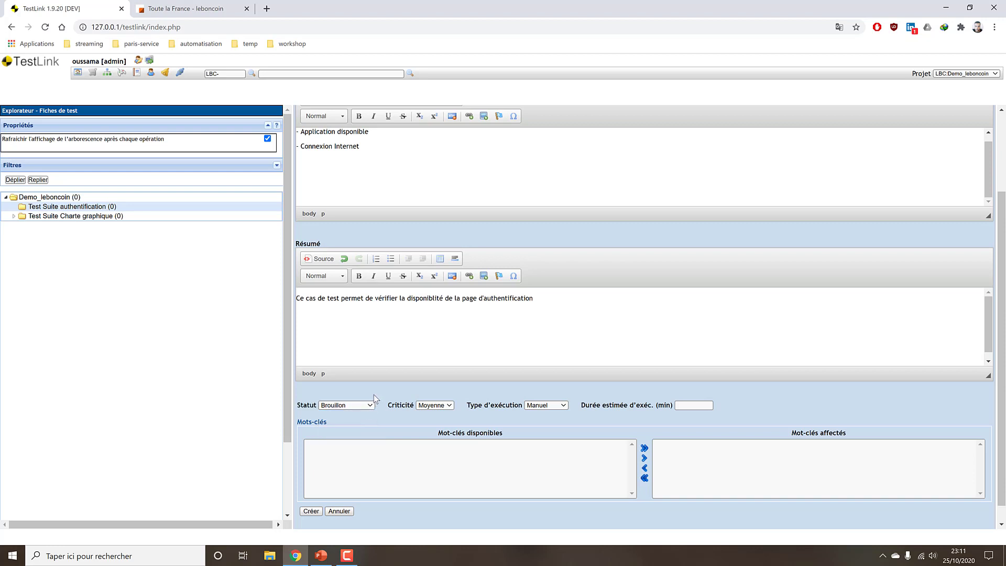
# Set the test case's criticality to Haute
pyautogui.click(432, 406)
pyautogui.click(439, 405)
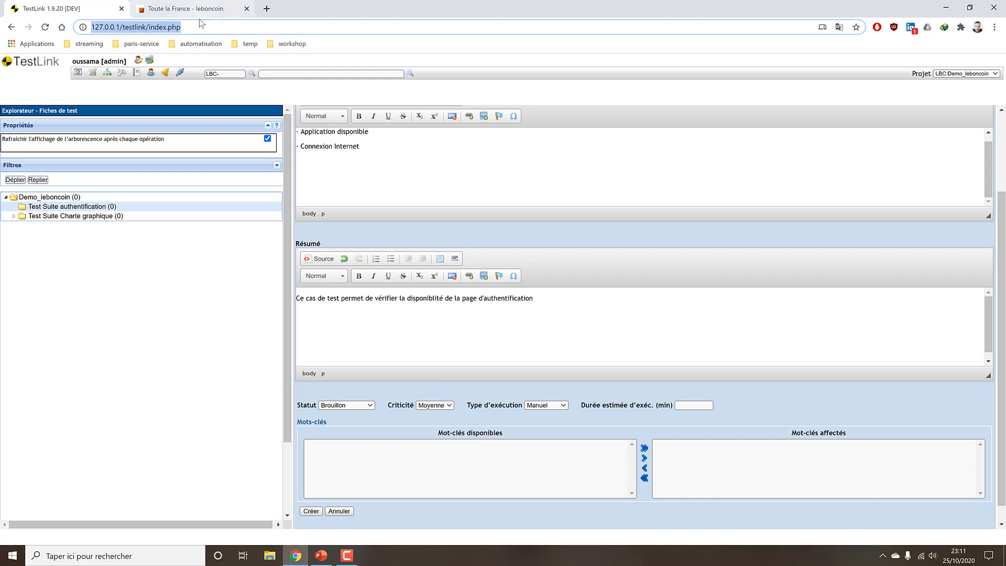
pyautogui.click(434, 405)
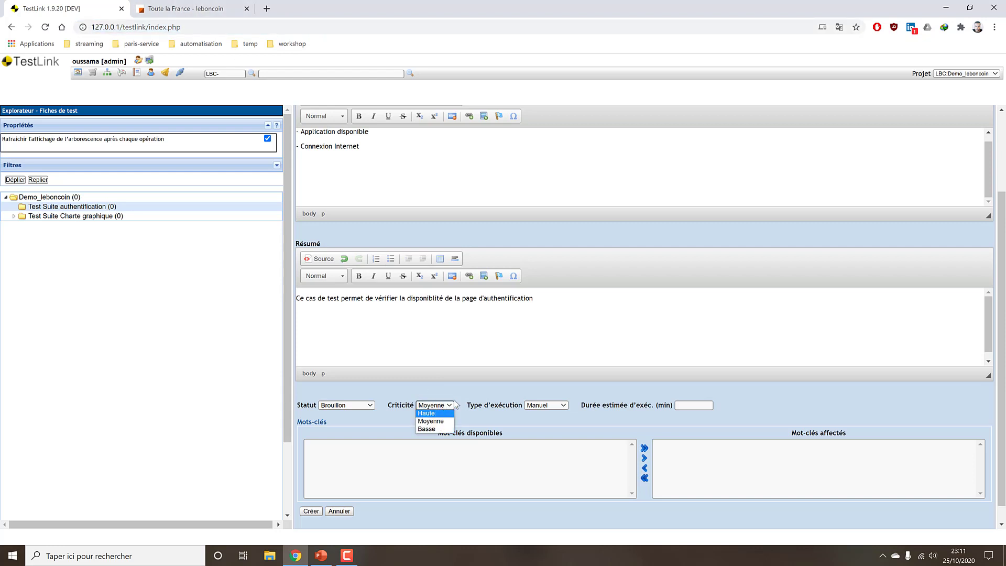
pyautogui.click(435, 413)
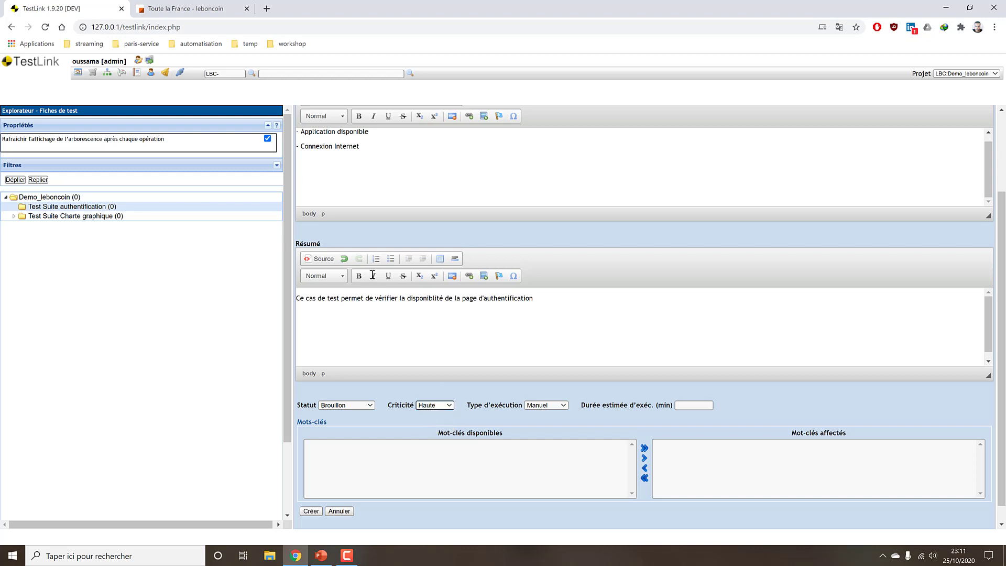
# Look at the login link on the leboncoin listings page to consider the test's criticality, and return to TestLink
pyautogui.click(157, 7)
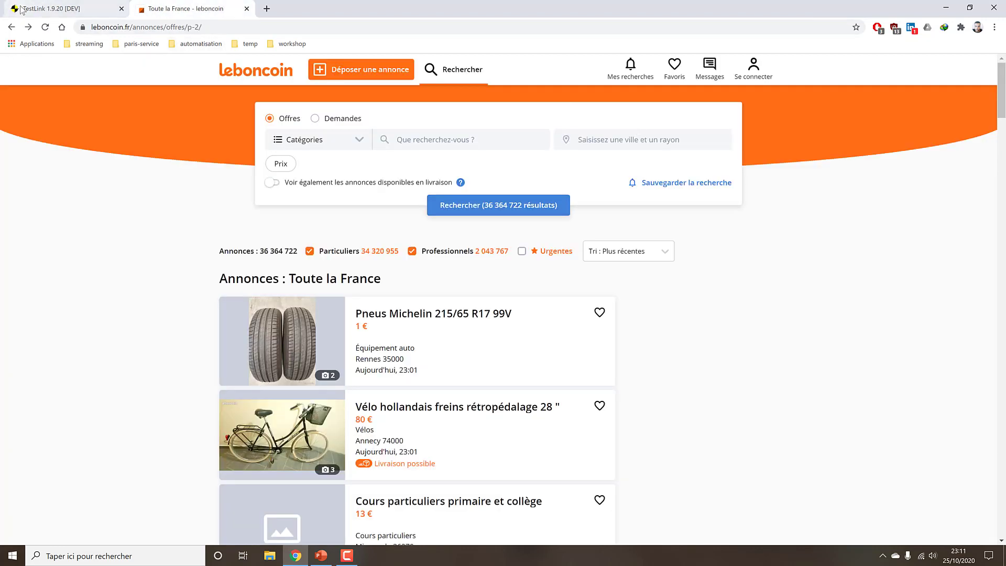
pyautogui.click(63, 9)
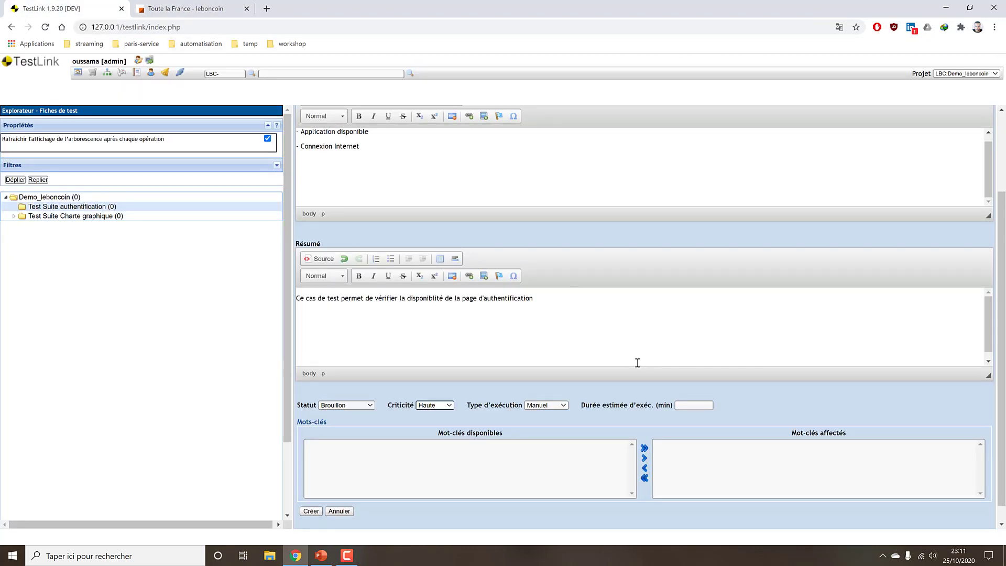
pyautogui.click(173, 9)
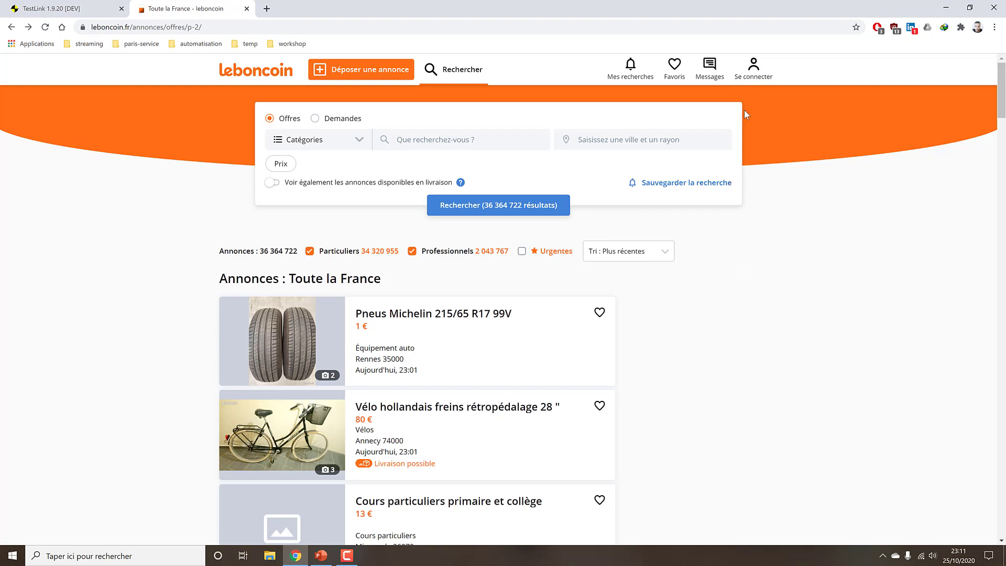
pyautogui.click(100, 12)
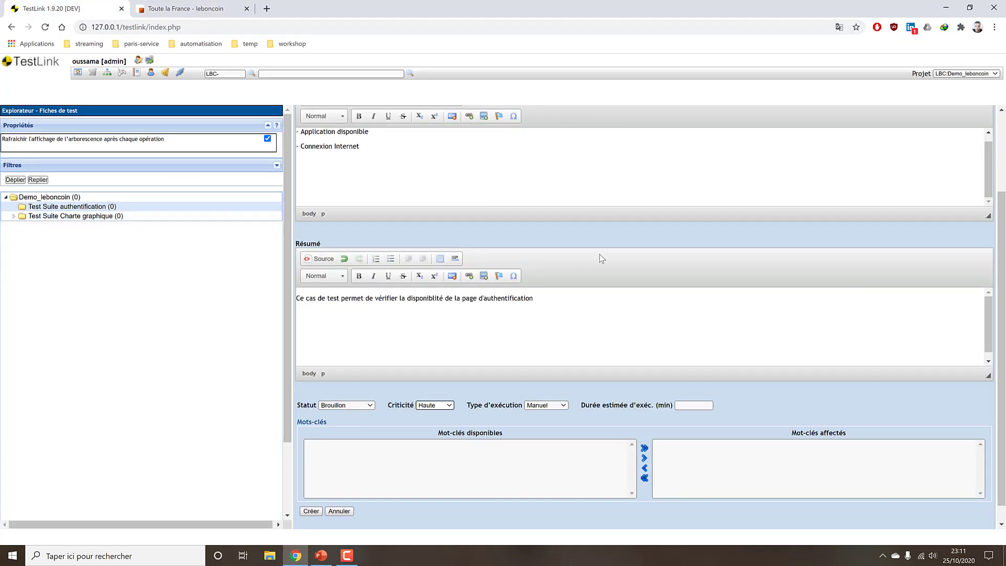
# Keep the execution type as Manuel and set the estimated execution duration to 1 minute
pyautogui.click(552, 405)
pyautogui.click(540, 412)
pyautogui.click(685, 406)
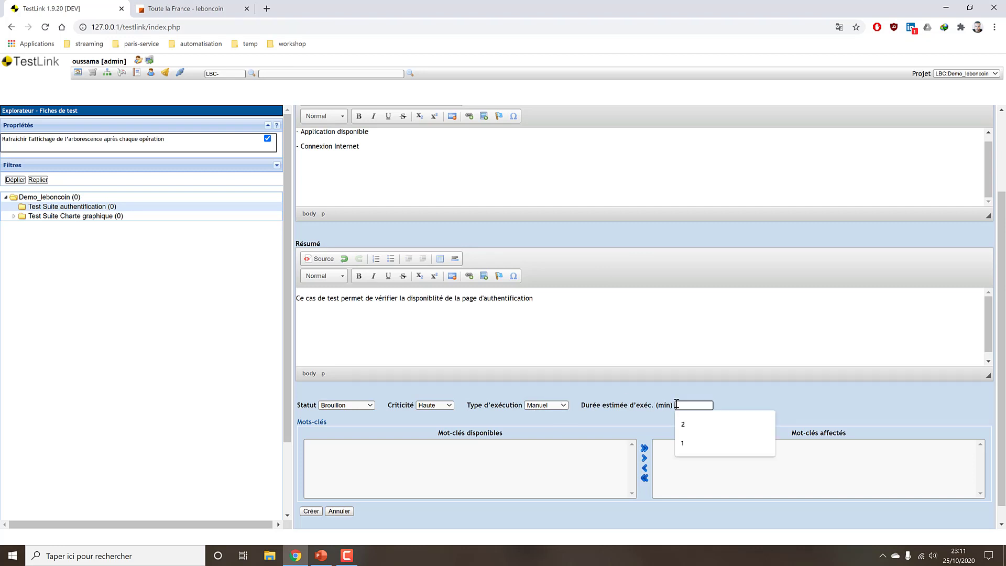
pyautogui.write('1')
pyautogui.click(765, 399)
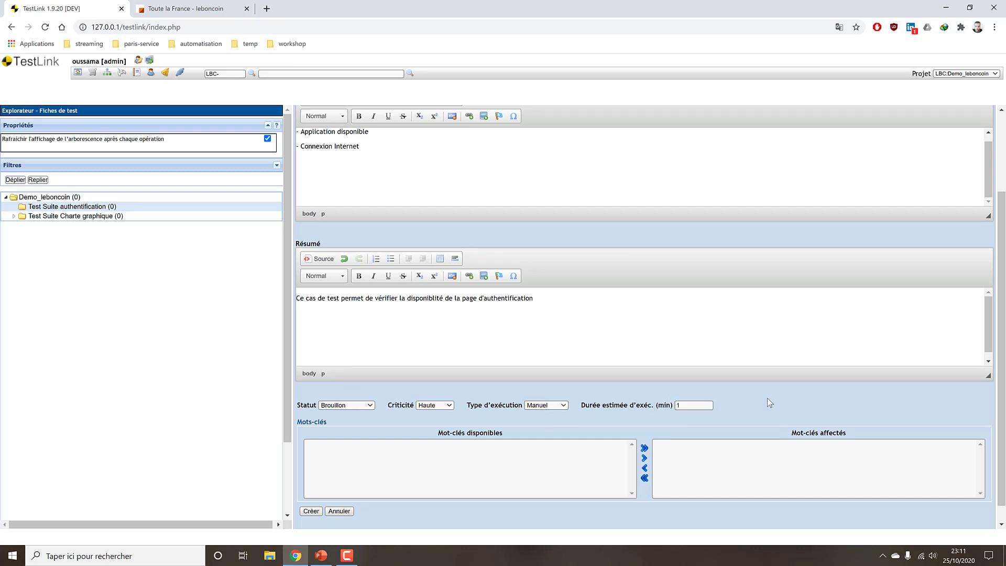
# Create the test case in the Test Suite authentification folder
pyautogui.scroll(-1, 763, 399)
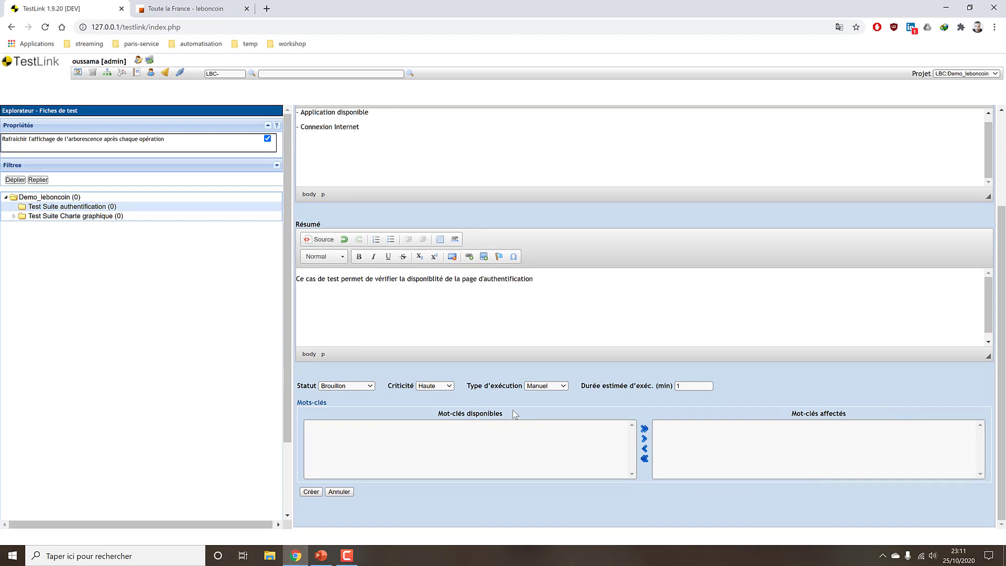
pyautogui.click(311, 492)
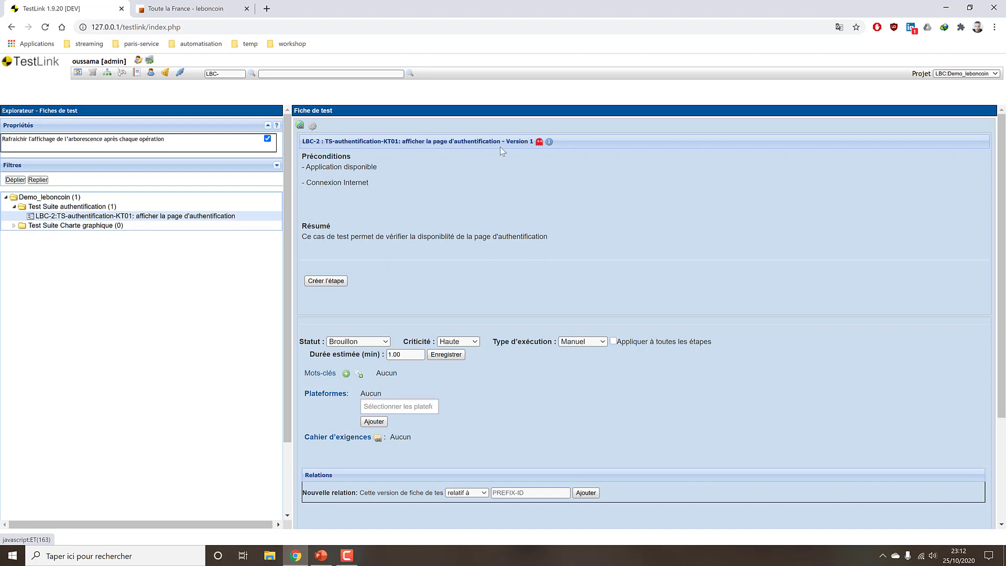
pyautogui.click(539, 142)
pyautogui.click(539, 142)
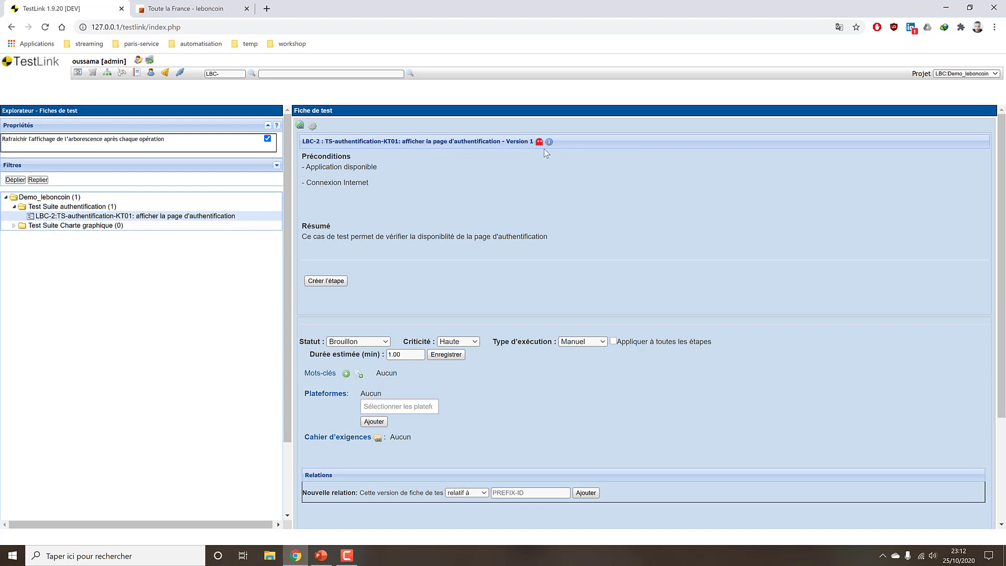
# Inspect the test case's author and creation details and its version label
pyautogui.click(548, 142)
pyautogui.click(549, 143)
pyautogui.click(549, 143)
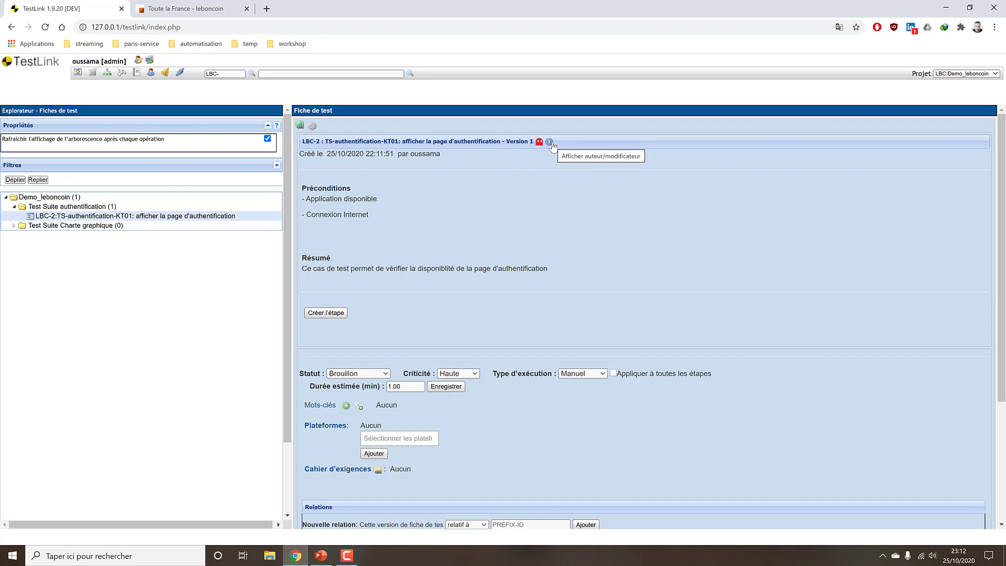
pyautogui.click(549, 142)
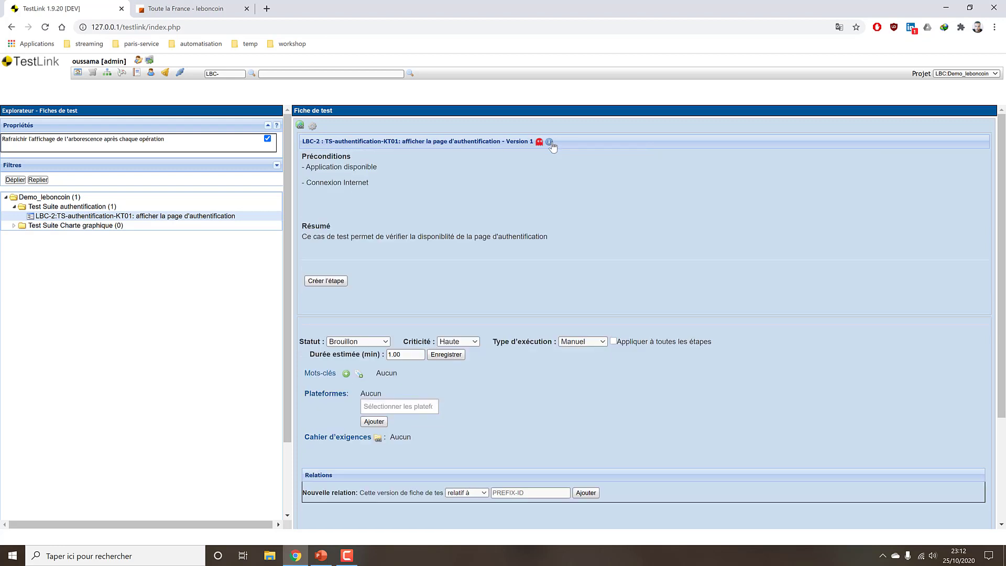
pyautogui.moveTo(507, 142); pyautogui.dragTo(533, 142)
# Review the operations available for the test case and for its versions
pyautogui.click(313, 126)
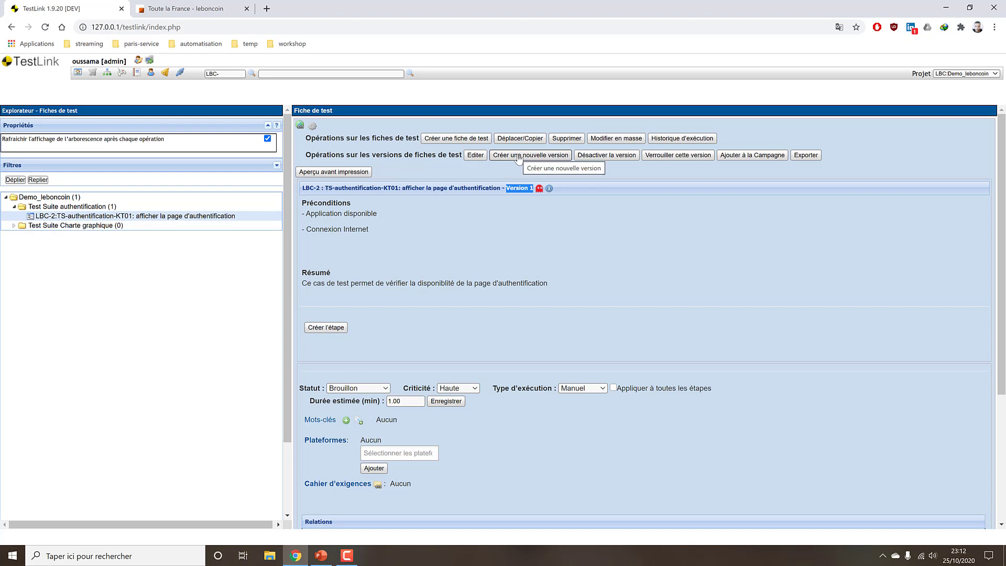
pyautogui.click(322, 128)
pyautogui.click(313, 126)
pyautogui.click(313, 126)
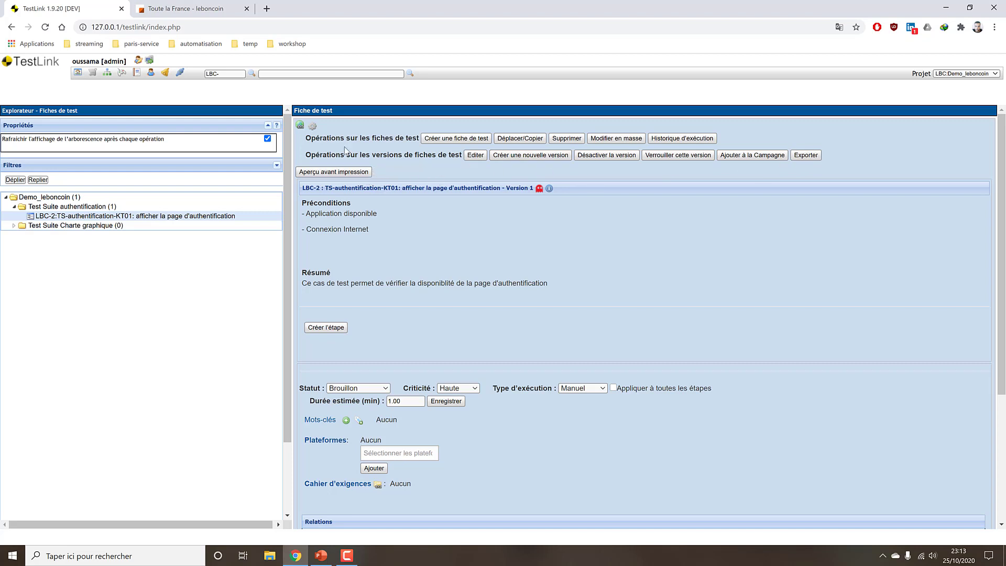
pyautogui.click(314, 127)
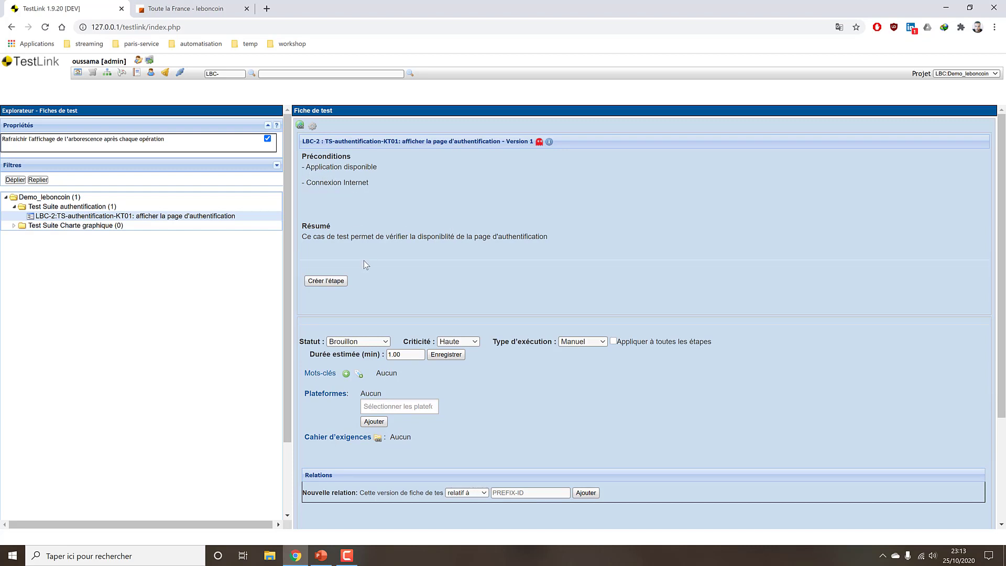
# Start the first test step, consult leboncoin's home page, and enter the action "Ouvrir l'a page d'acceuil de l'application" in TestLink
pyautogui.click(336, 283)
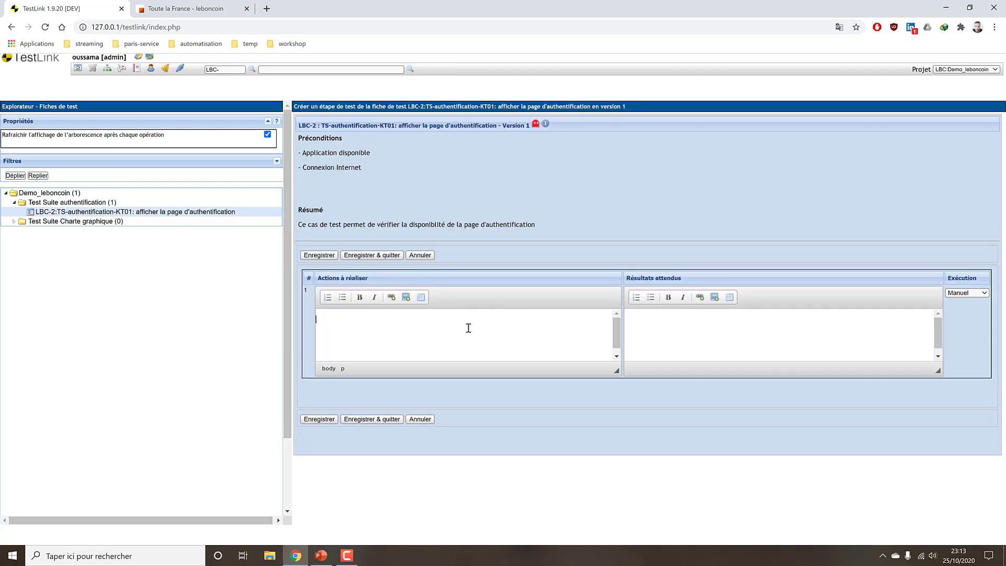
pyautogui.click(176, 14)
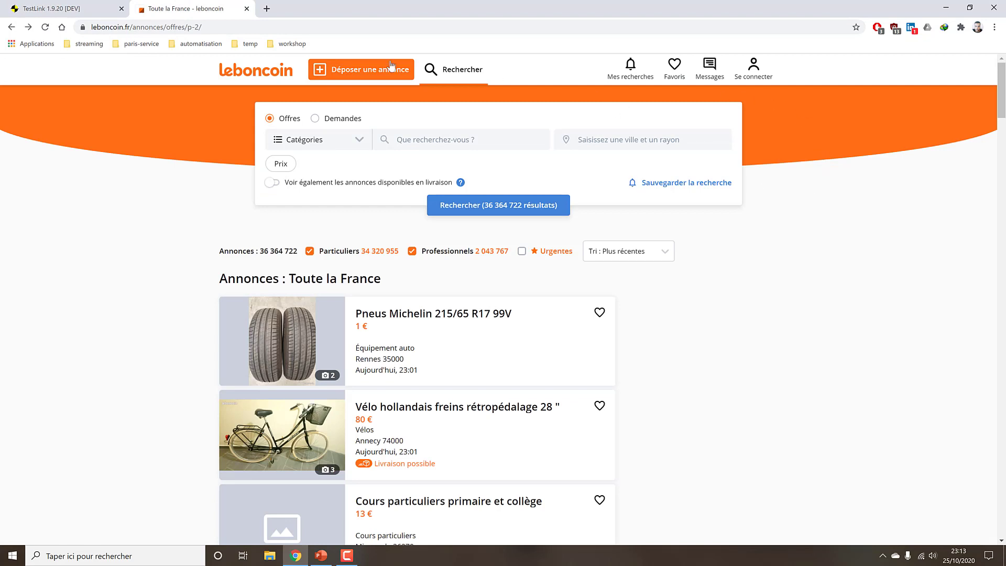
pyautogui.click(241, 75)
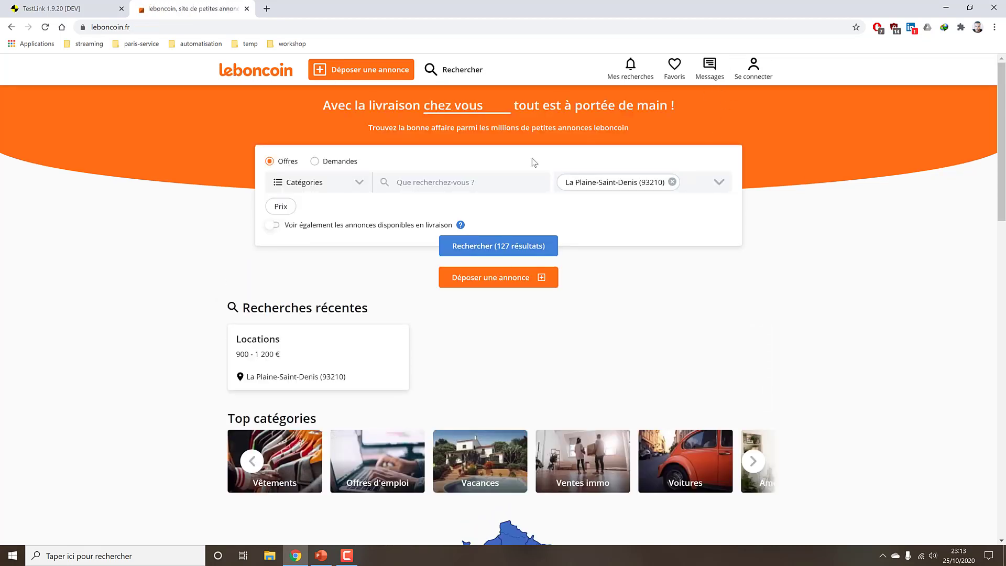
pyautogui.click(85, 14)
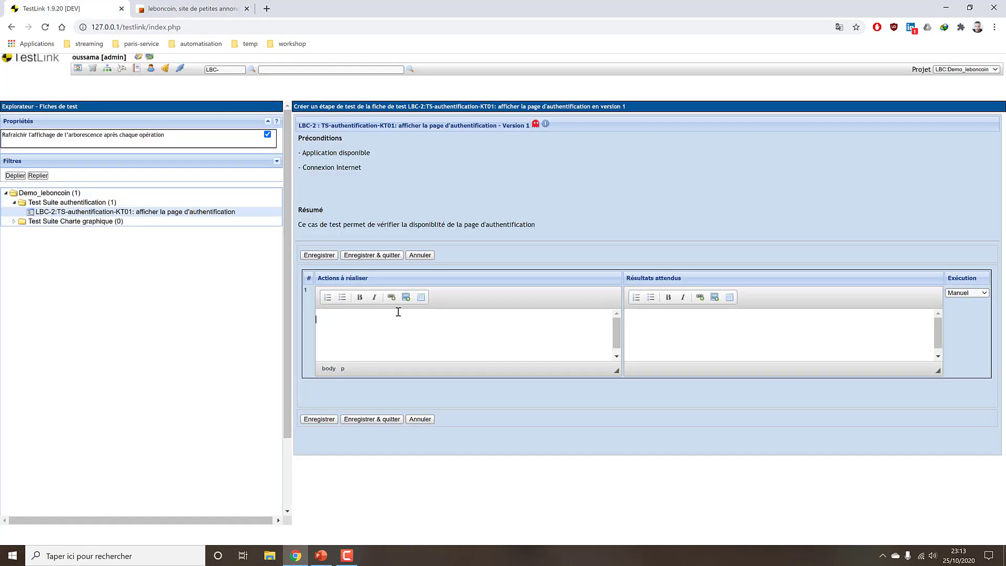
pyautogui.write("Ouvrir l'a page d'acceuil de l'application")
# Enter "Page d'acceuil disponible" as the first step's expected result and review both texts
pyautogui.click(649, 324)
pyautogui.write("Page d'acce")
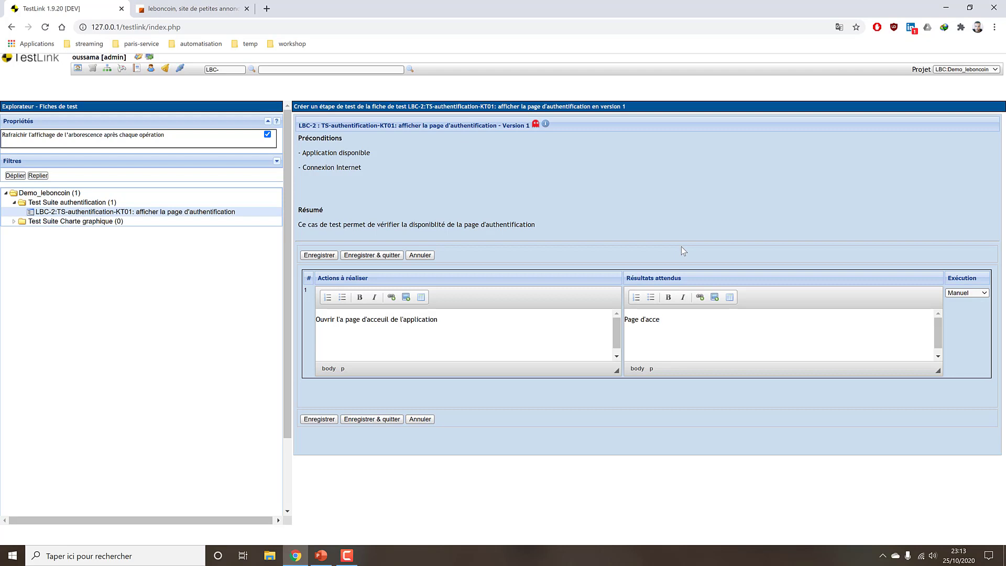
pyautogui.write('uil disponible')
pyautogui.moveTo(439, 319); pyautogui.dragTo(315, 319)
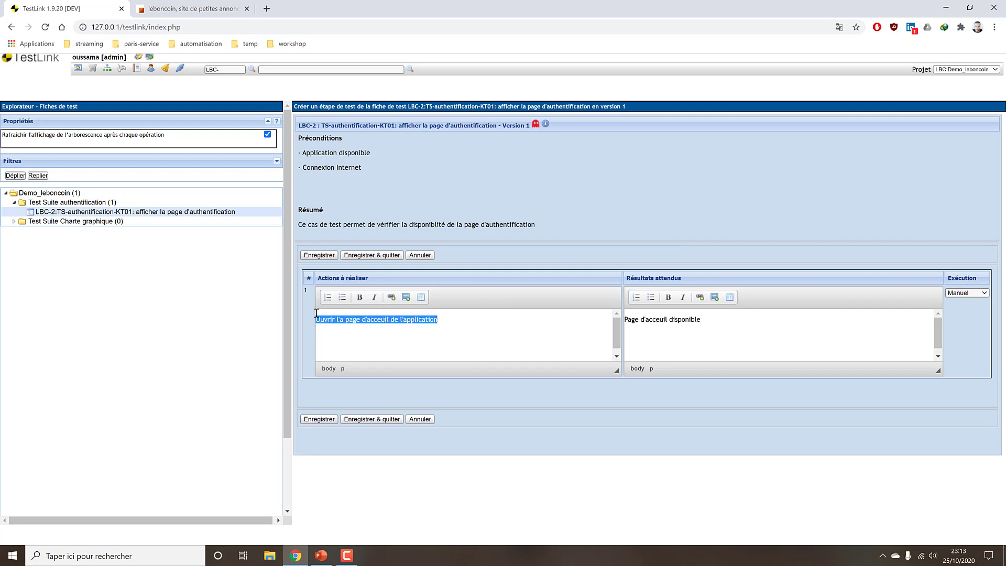
pyautogui.moveTo(712, 316); pyautogui.dragTo(624, 319)
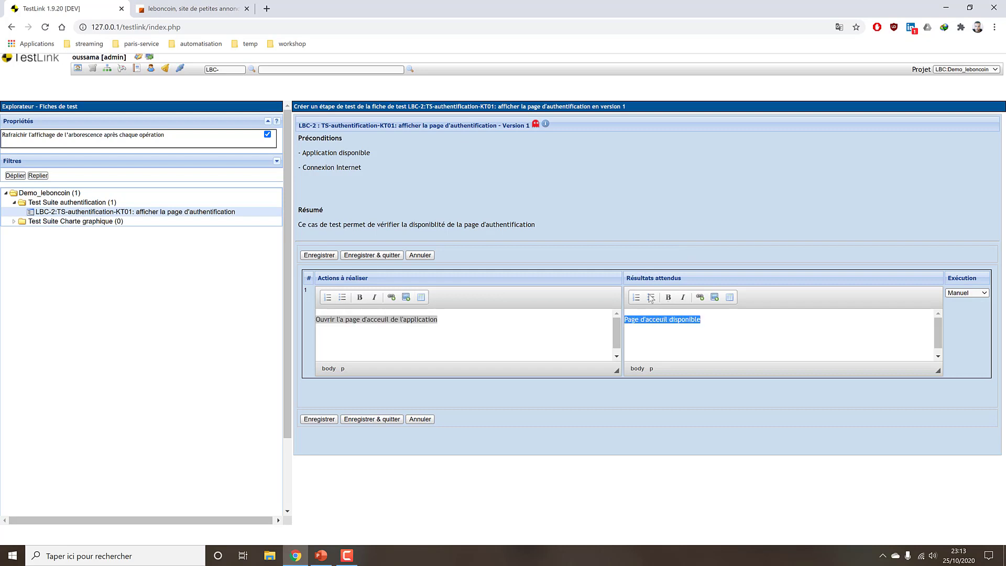
# Keep the first step's execution type as Manuel and save the step
pyautogui.click(952, 296)
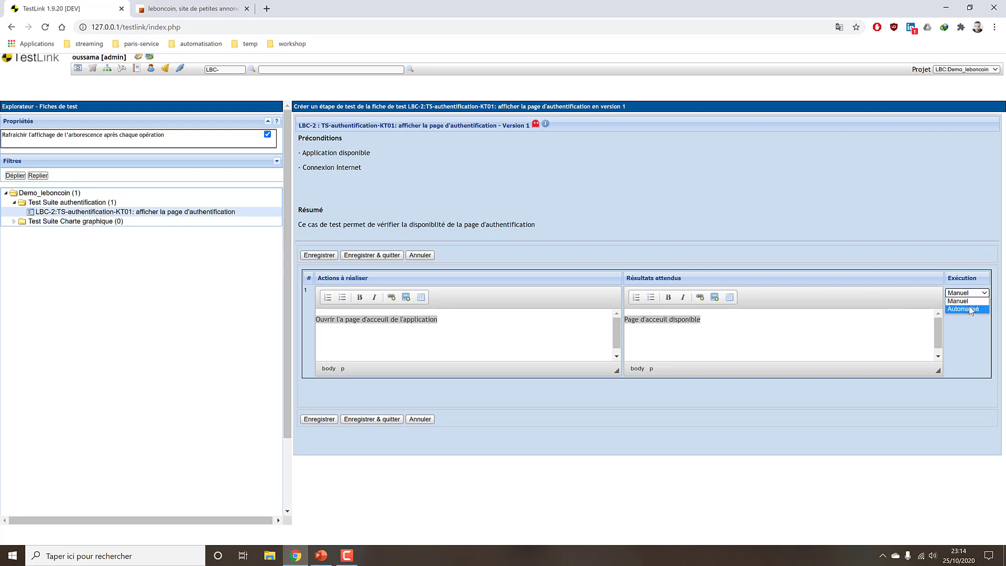
pyautogui.click(970, 302)
pyautogui.click(320, 419)
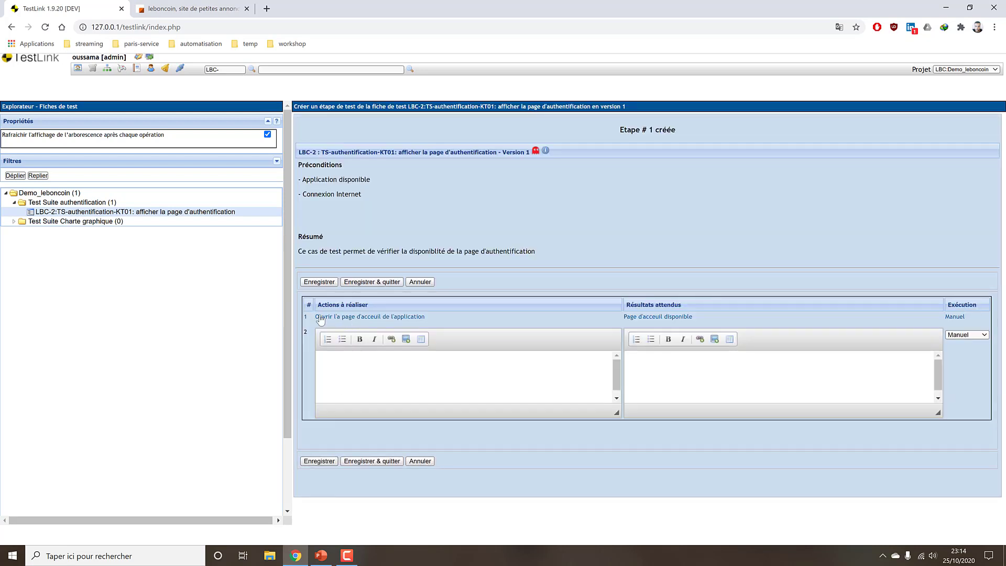
# Glance at the leboncoin page, return to TestLink, and enter "Cliquer sur le bouton connecter" as the second step's action
pyautogui.click(188, 9)
pyautogui.click(71, 9)
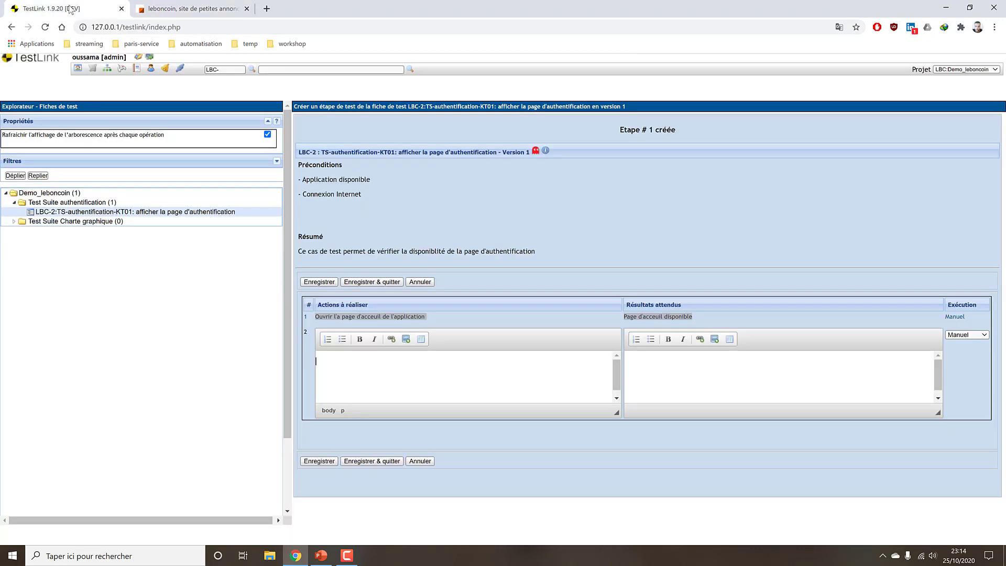
pyautogui.write('Cliquer')
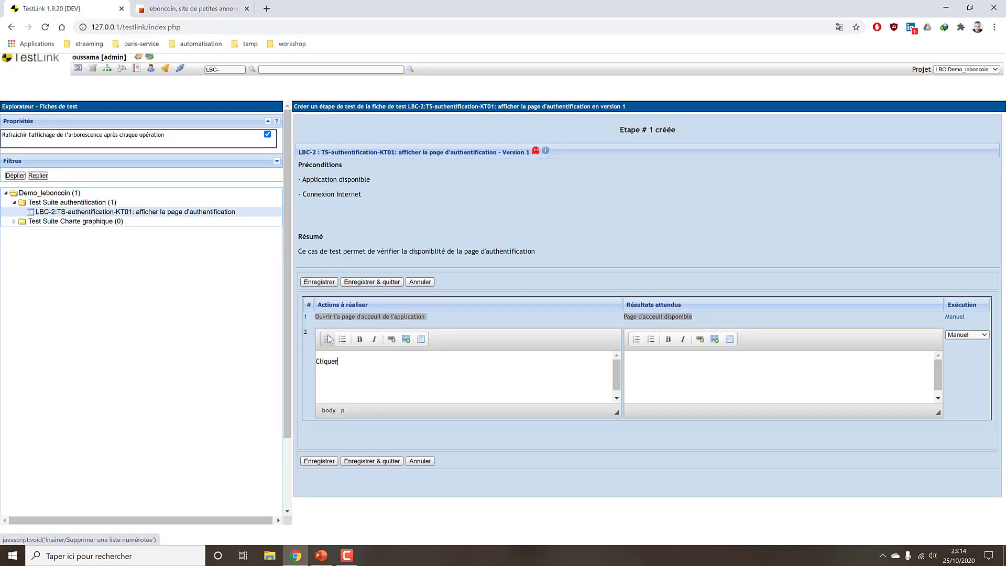
pyautogui.write(' sur le bouton connecter')
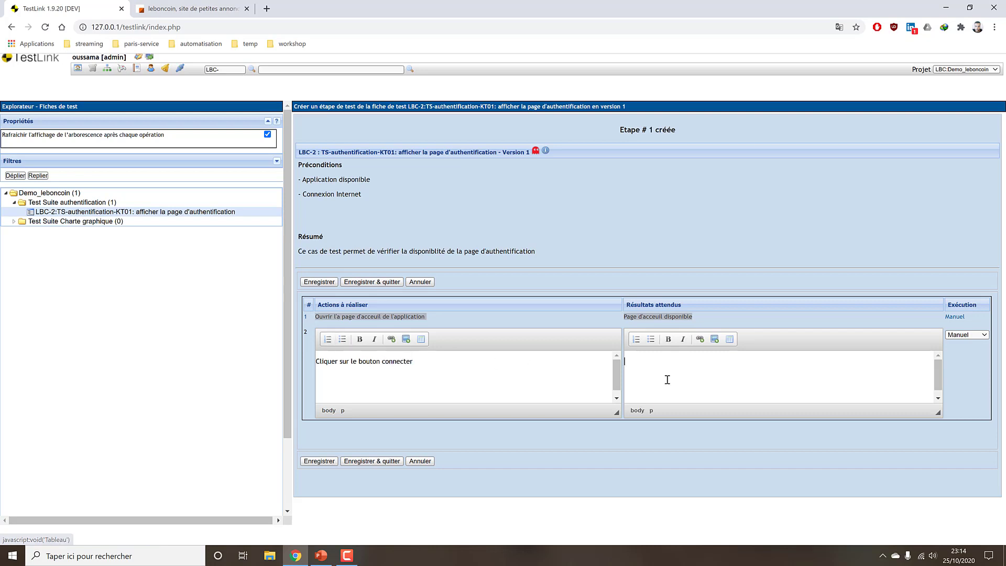
# Open leboncoin's login page, return to TestLink, and enter "Formulauire de connexion disponible" as the second step's expected result
pyautogui.click(231, 9)
pyautogui.click(754, 66)
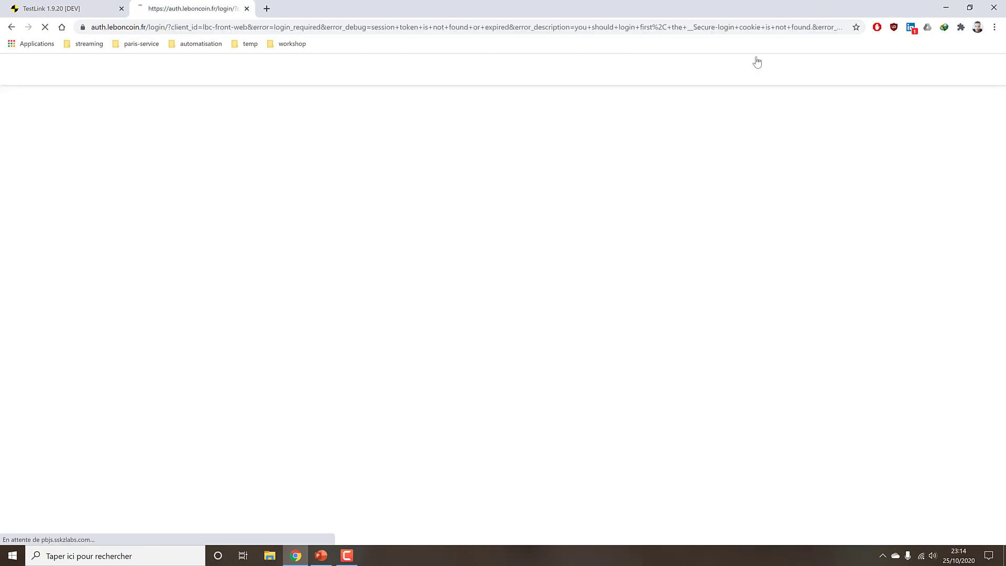
pyautogui.click(35, 8)
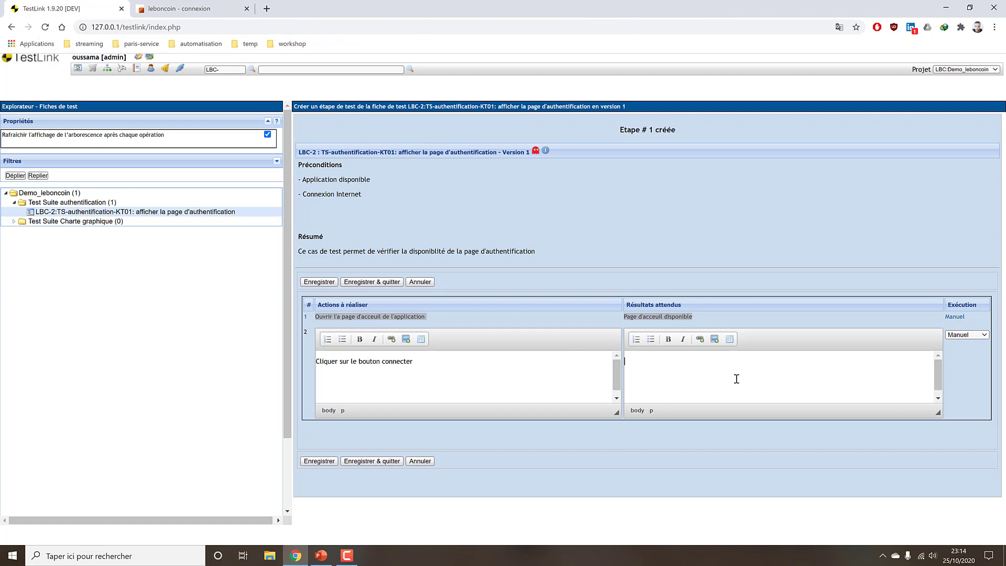
pyautogui.write('ulauire de connexion disp')
# Consult the login form's fields on leboncoin and add "(champs emails, champ mot de passe" to the second step's expected result
pyautogui.click(216, 9)
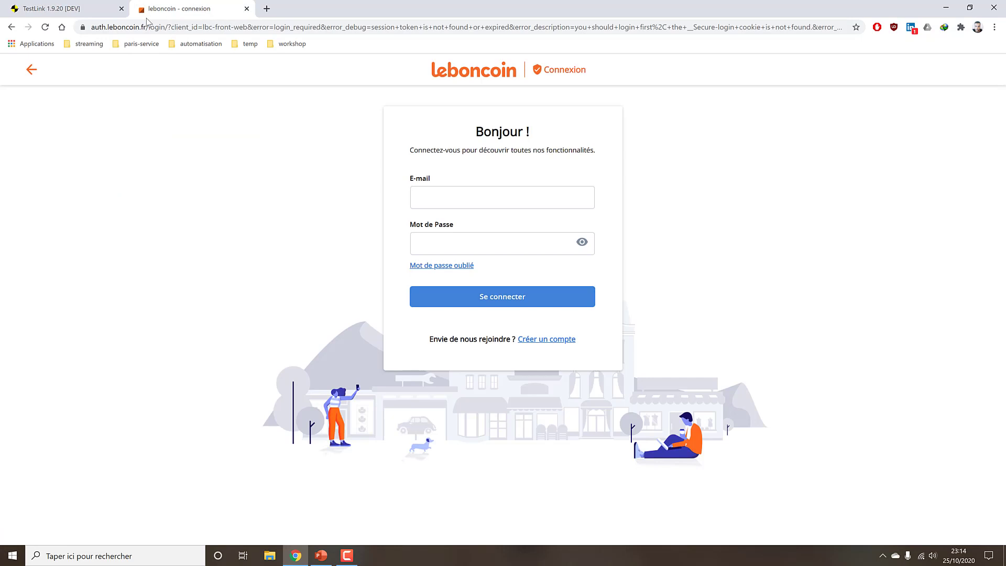
pyautogui.click(59, 9)
pyautogui.write('amps emails, champ')
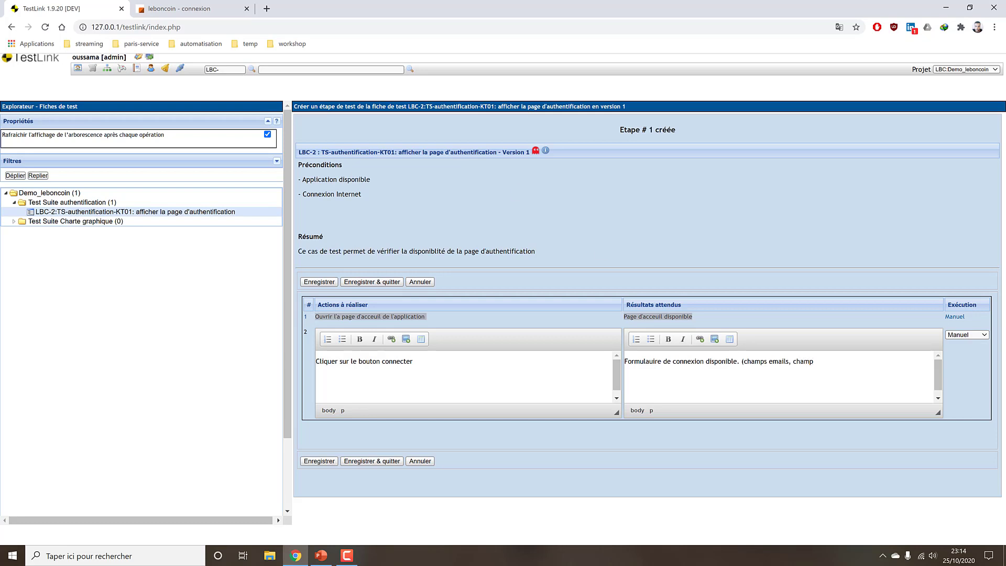
pyautogui.click(178, 8)
pyautogui.click(86, 8)
pyautogui.write('.0.')
pyautogui.press('BackSpace')
pyautogui.write('mot de passe')
# Recheck the login form, correct "champs emails" to "champ emails", and close the parenthesis in the expected result
pyautogui.click(157, 9)
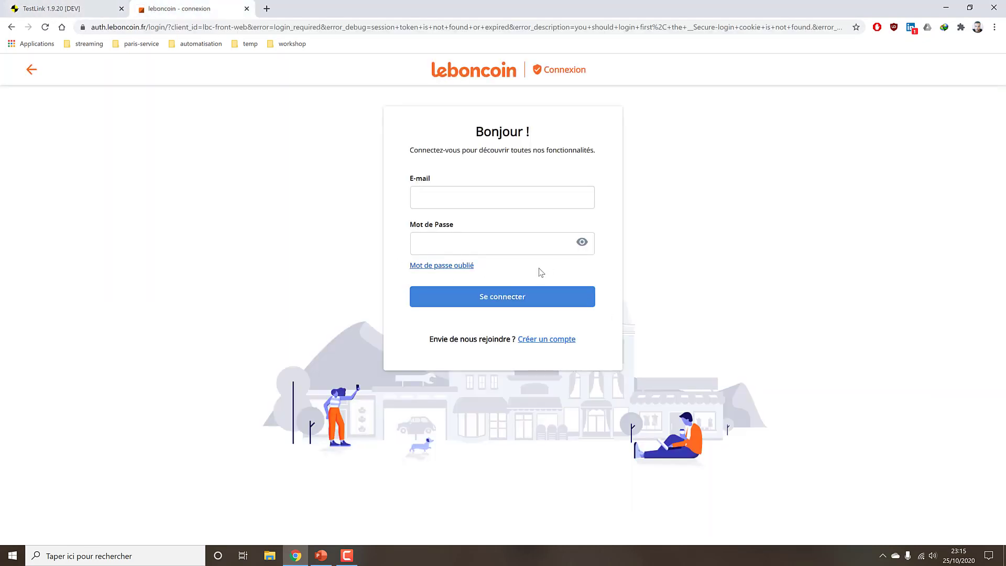
pyautogui.click(102, 11)
pyautogui.click(770, 361)
pyautogui.press('BackSpace')
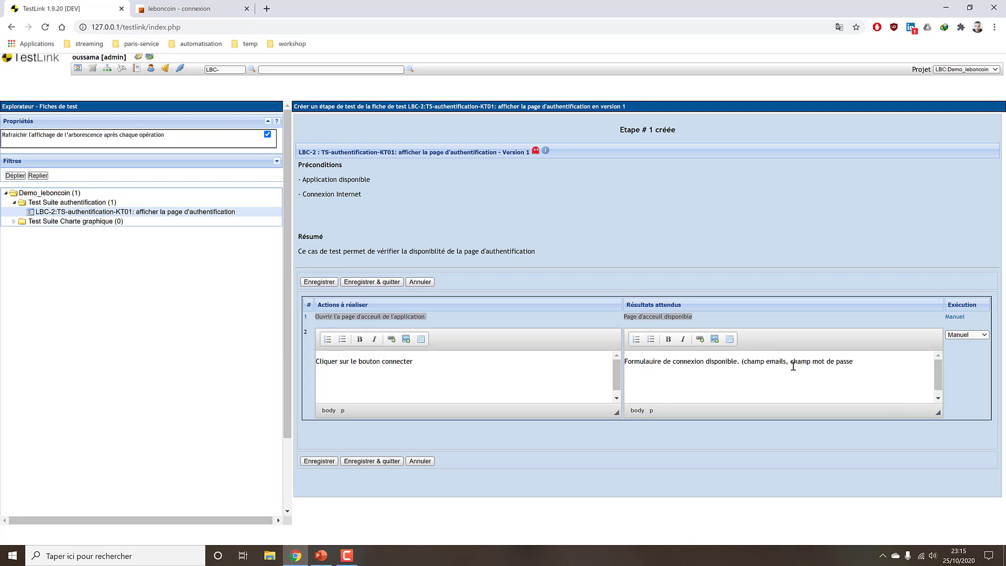
pyautogui.click(899, 357)
# Compare the expected result with leboncoin's login form, save the second step in TestLink, and leave step editing without a third step
pyautogui.click(212, 9)
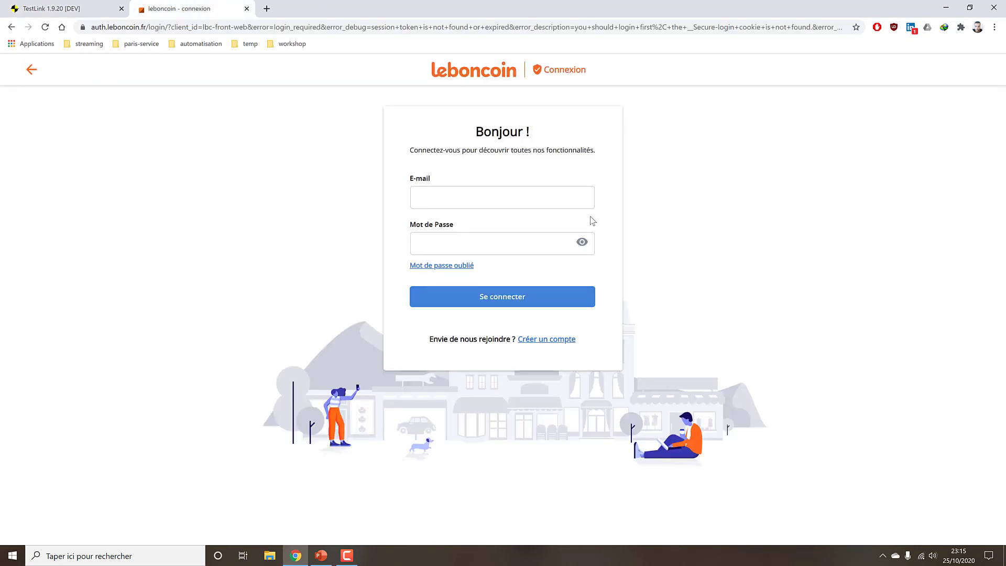
pyautogui.click(77, 12)
pyautogui.click(231, 14)
pyautogui.click(97, 10)
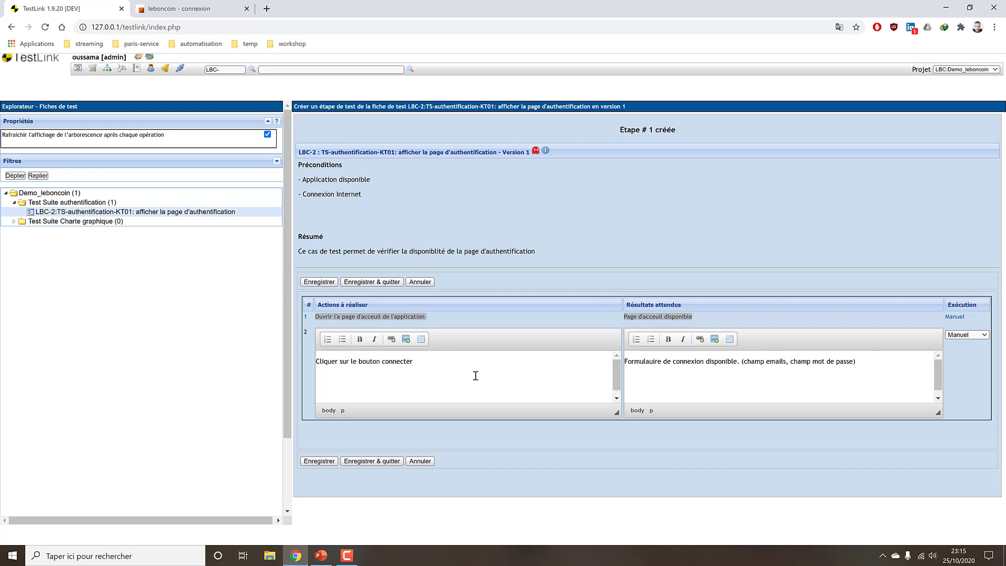
pyautogui.click(321, 461)
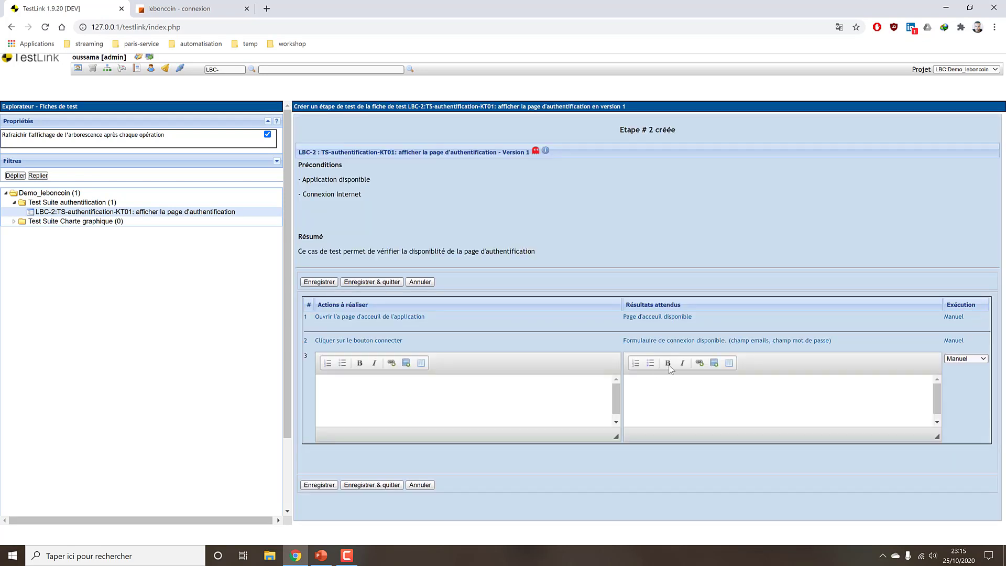
pyautogui.click(421, 485)
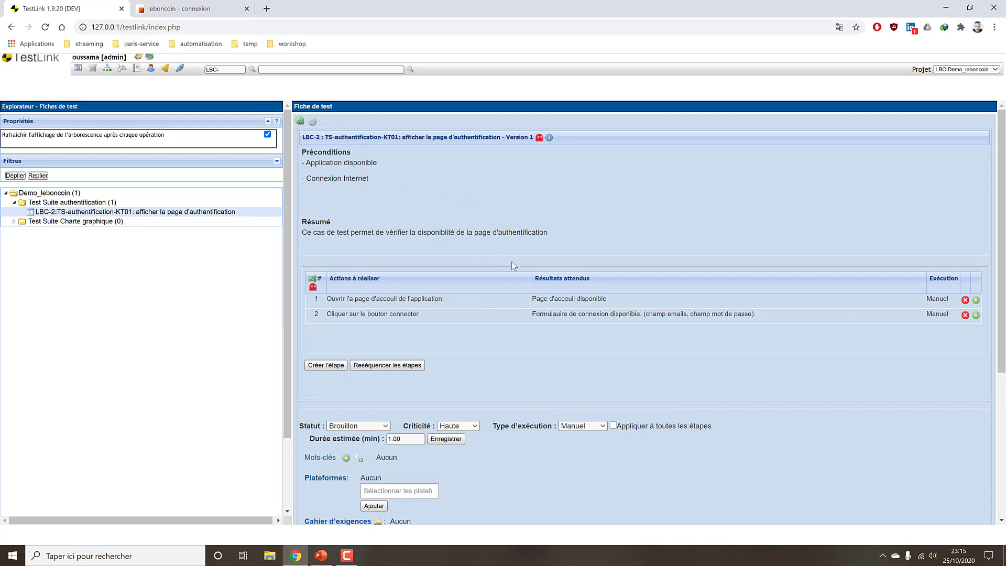
# Review the test case's option for applying the execution type to all steps, its Plateformes setting, and its Cahier d'exigences setting
pyautogui.scroll(-3, 518, 255)
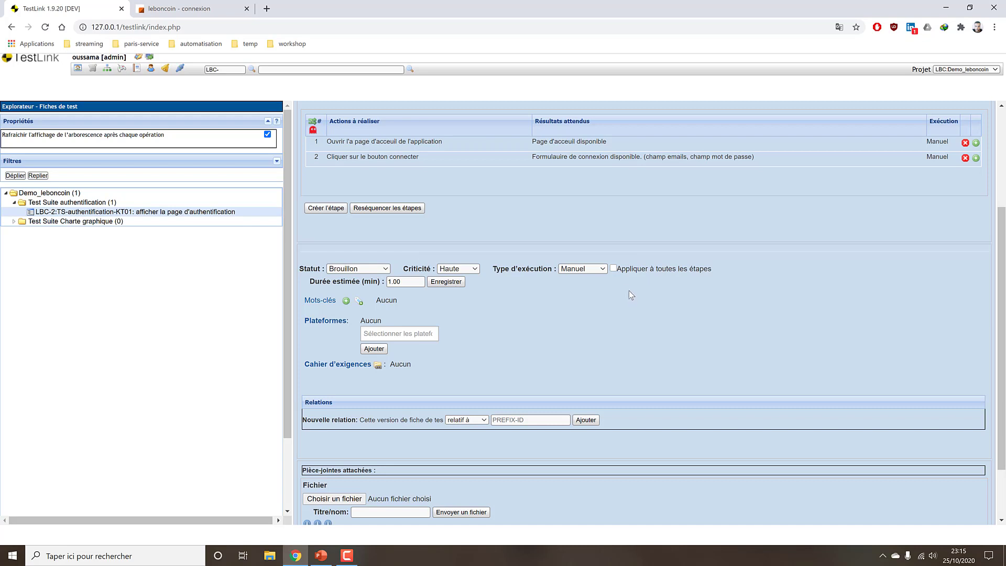
pyautogui.click(613, 268)
pyautogui.click(613, 268)
pyautogui.moveTo(302, 325); pyautogui.dragTo(352, 322)
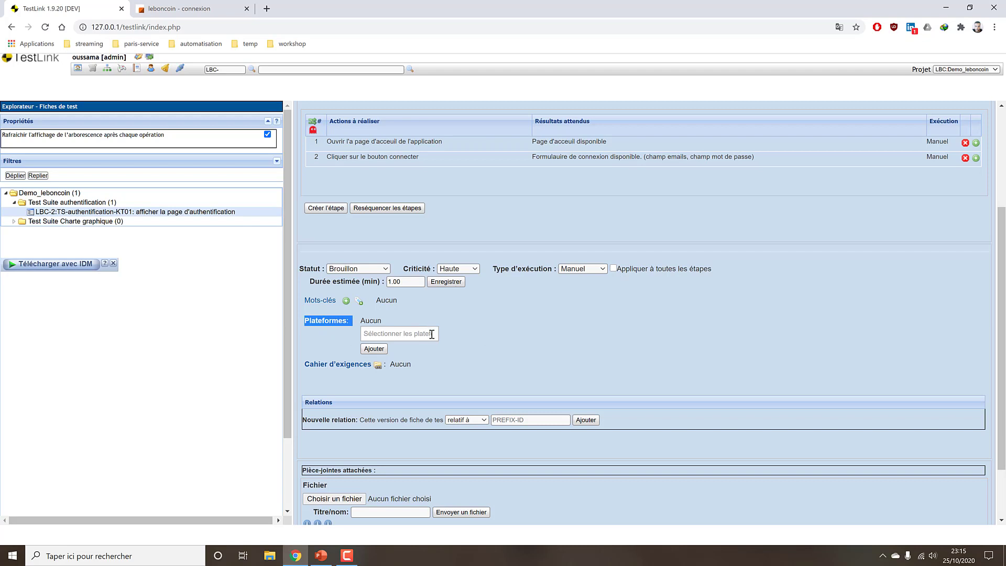
pyautogui.moveTo(303, 365); pyautogui.dragTo(373, 364)
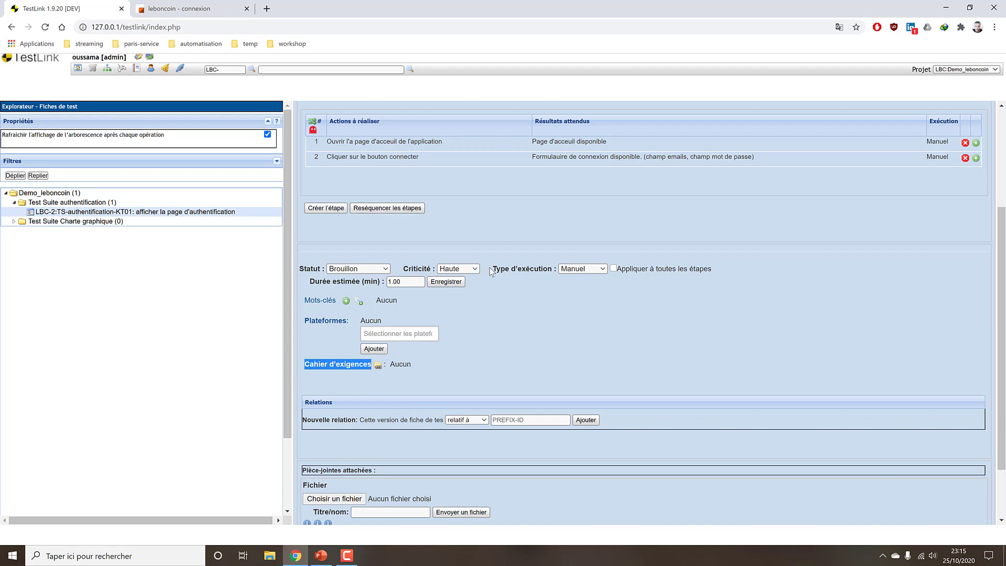
pyautogui.click(470, 348)
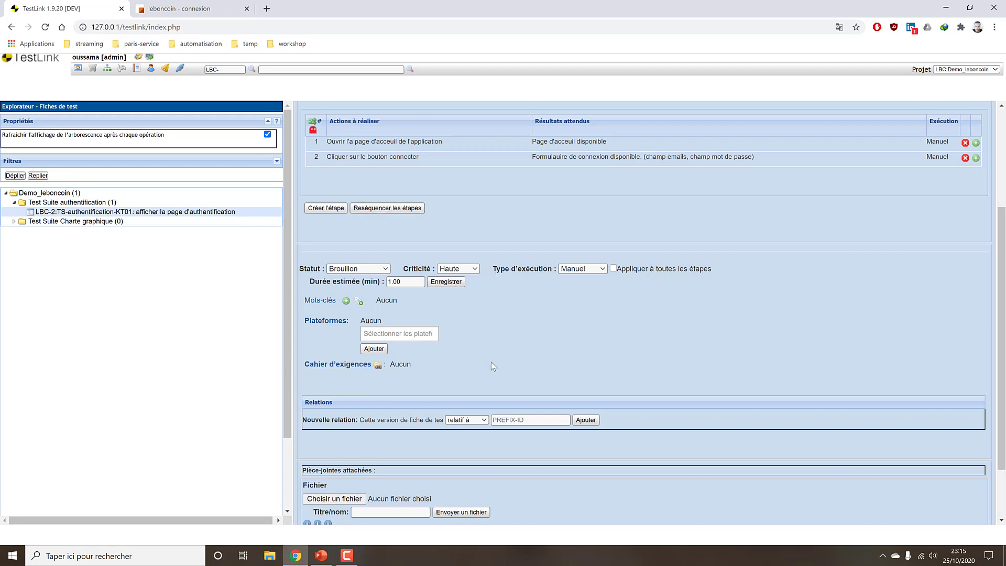
# Open requirement linking for the TS-authentification-KT01 test case and choose the requirement folder "[Req2] - Exigences d'authentification"
pyautogui.click(378, 366)
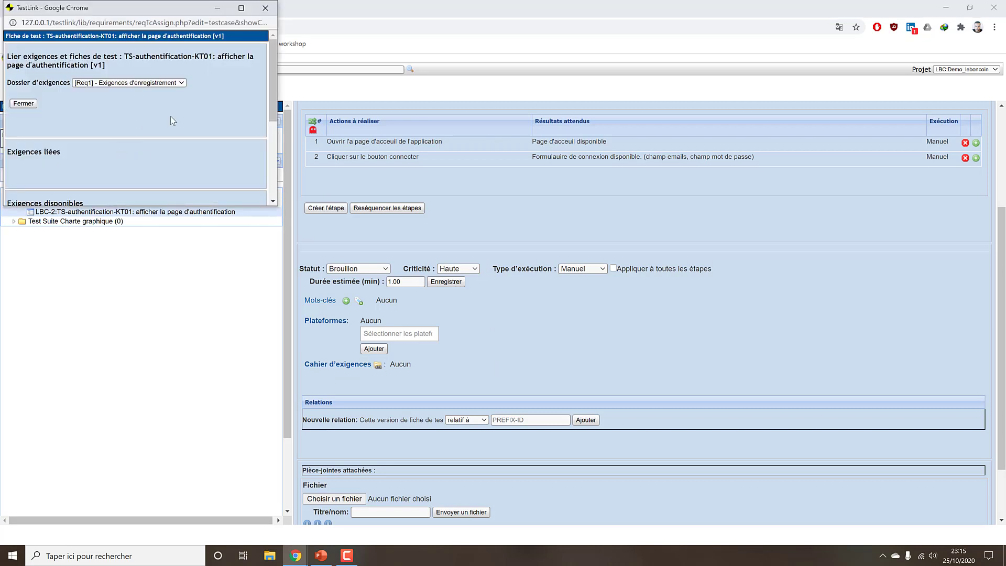
pyautogui.click(89, 82)
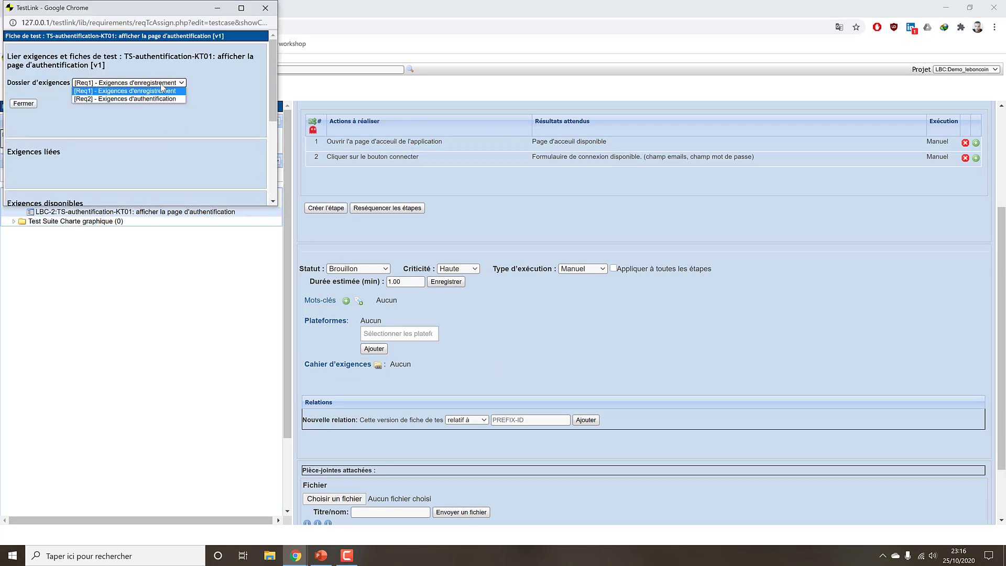
pyautogui.click(114, 86)
pyautogui.click(134, 85)
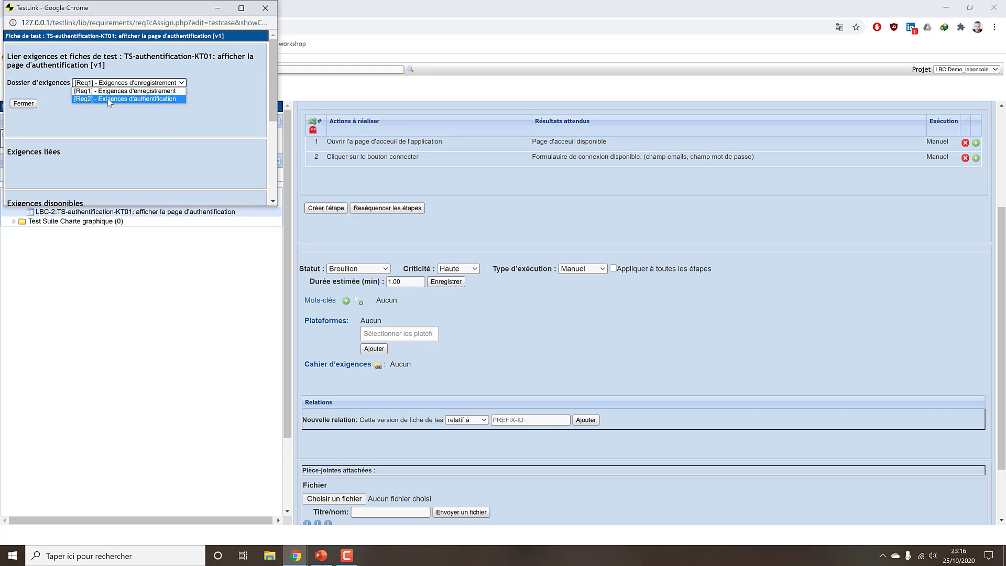
pyautogui.click(168, 100)
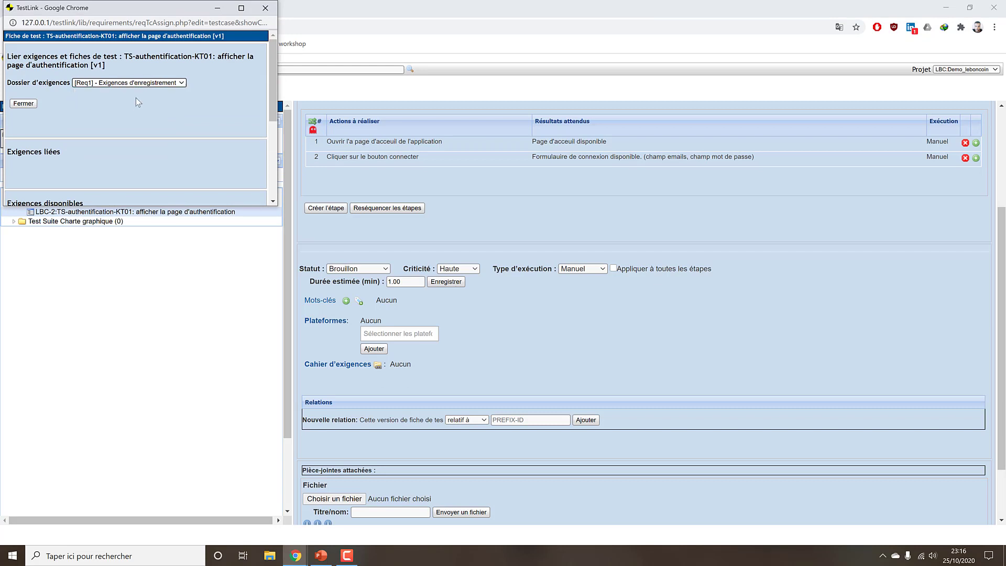
# Assign the requirements Req2-Exig2 (Temps de réponse d'authentification) and Req2-Exig3 (Logo Bon coin au centre de la page) to the test case
pyautogui.scroll(-4, 157, 108)
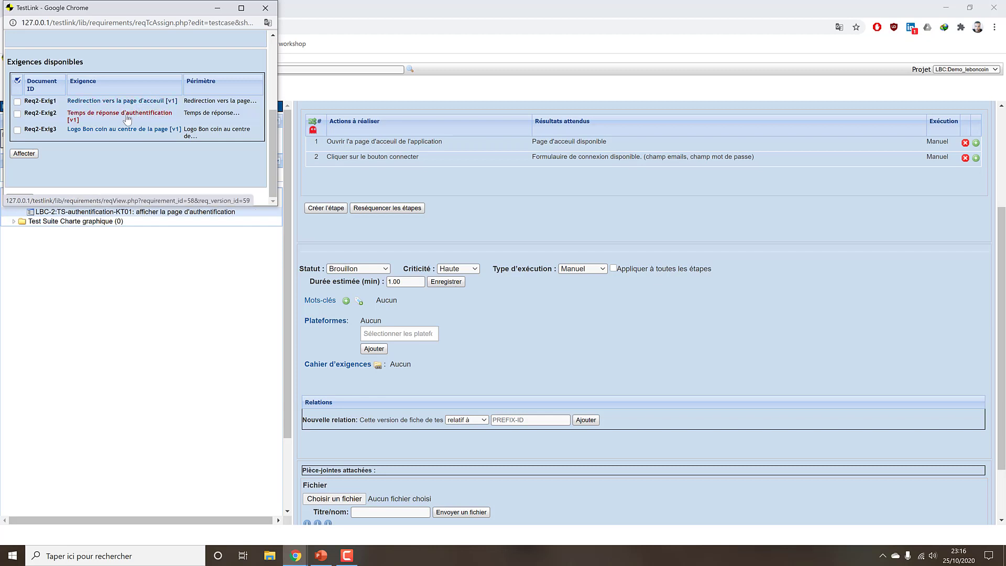
pyautogui.click(17, 114)
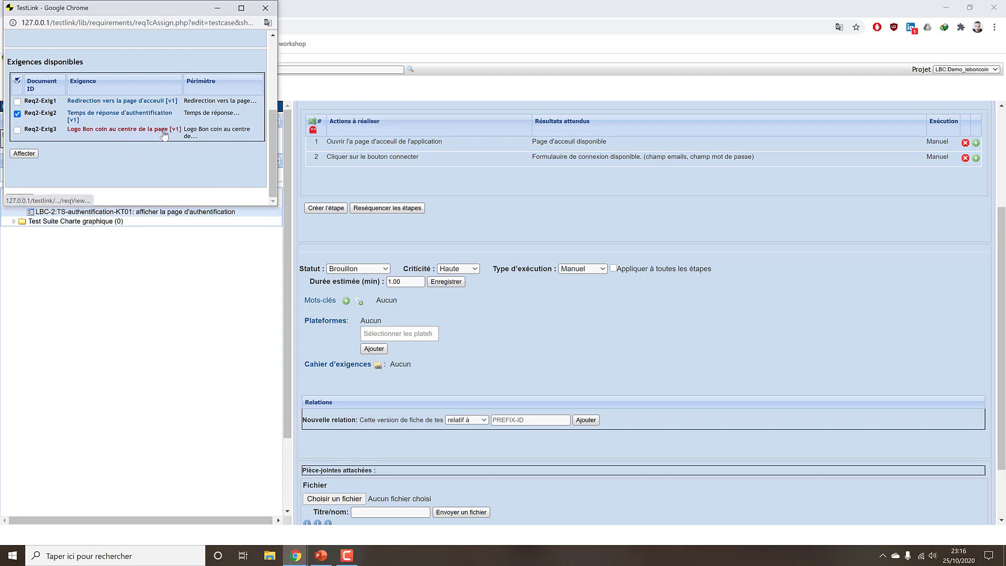
pyautogui.click(18, 130)
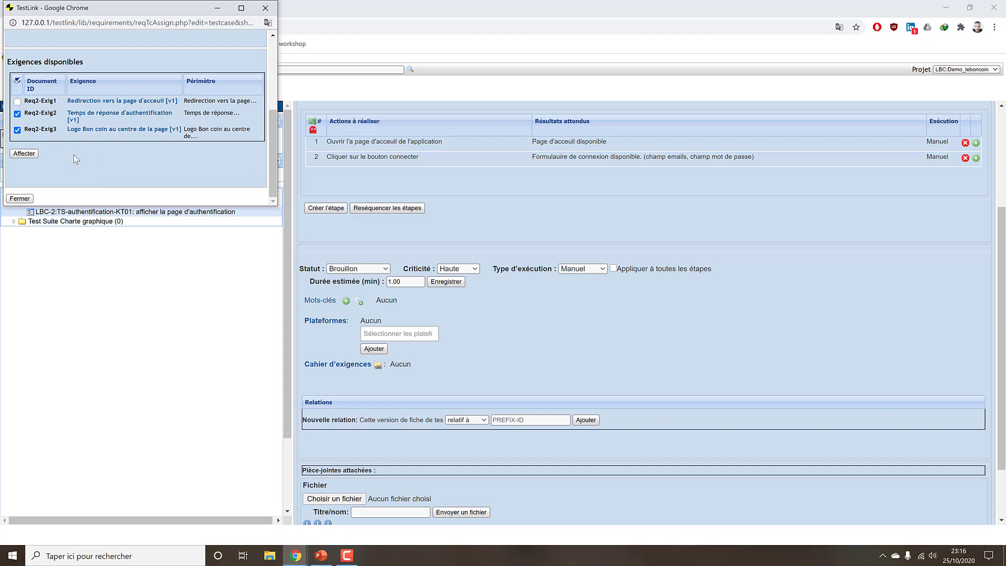
pyautogui.scroll(3, 111, 157)
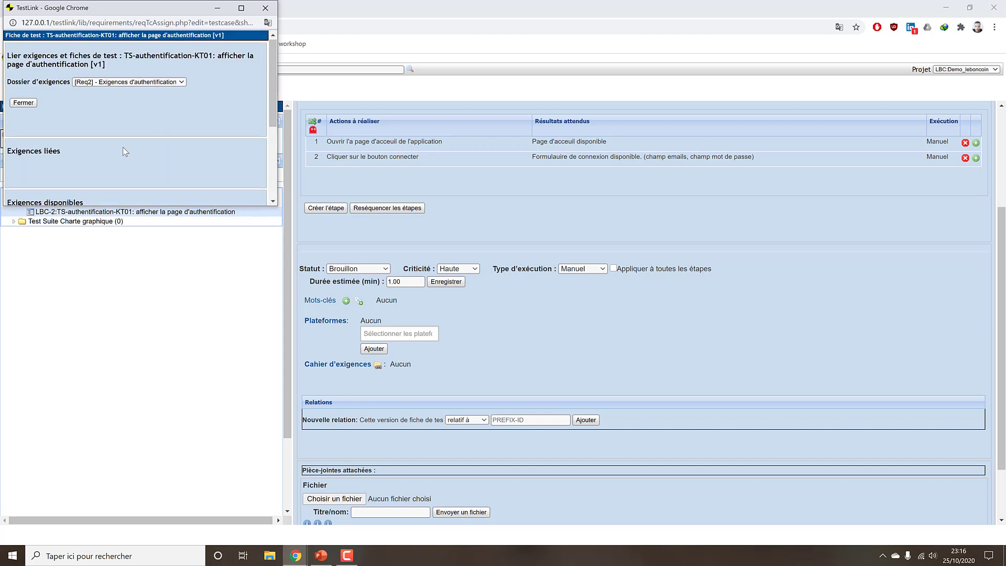
pyautogui.scroll(-3, 111, 156)
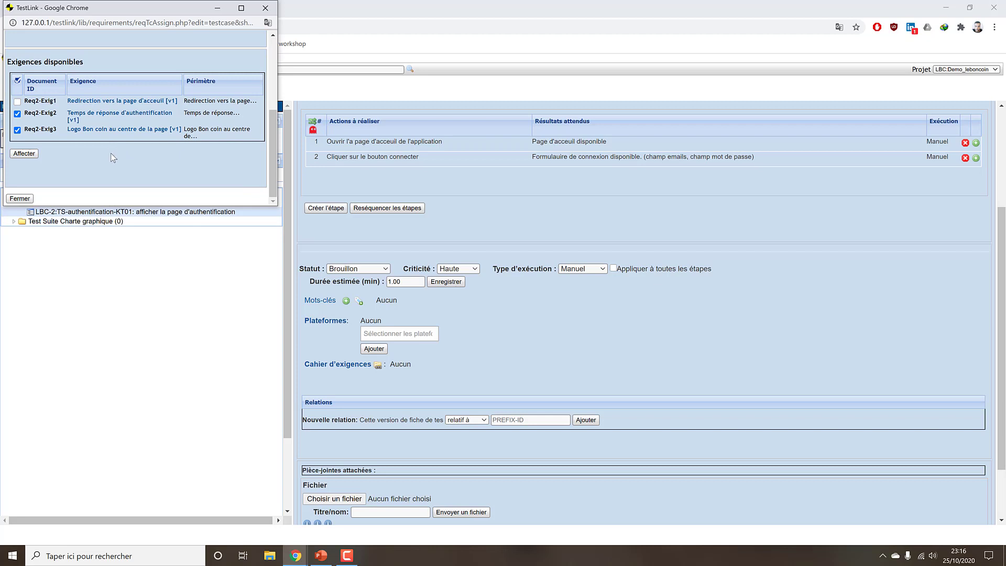
pyautogui.click(34, 153)
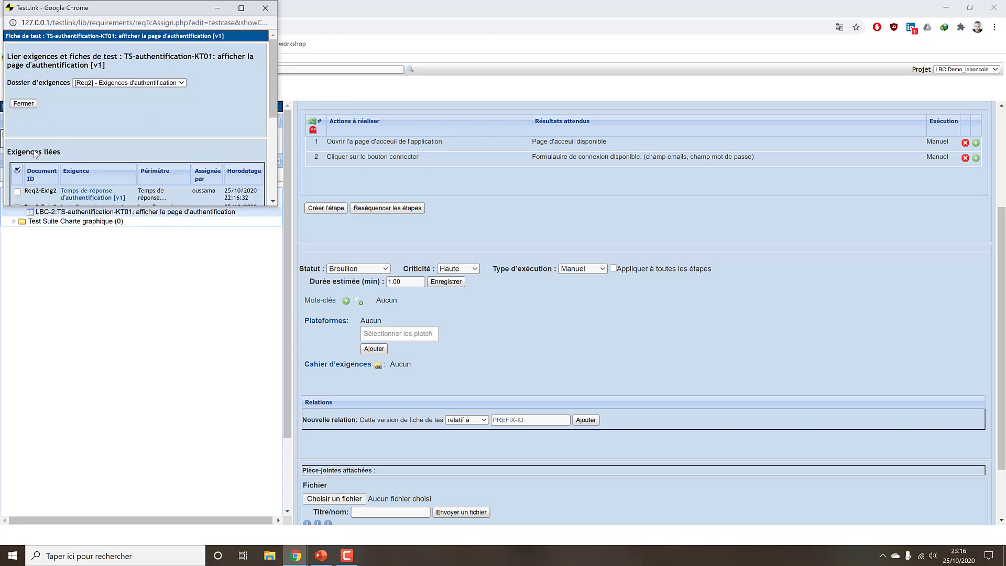
# Check the linked and available requirements of the test case, and close the requirement linking window
pyautogui.scroll(-5, 174, 121)
pyautogui.scroll(5, 174, 121)
pyautogui.scroll(-3, 174, 122)
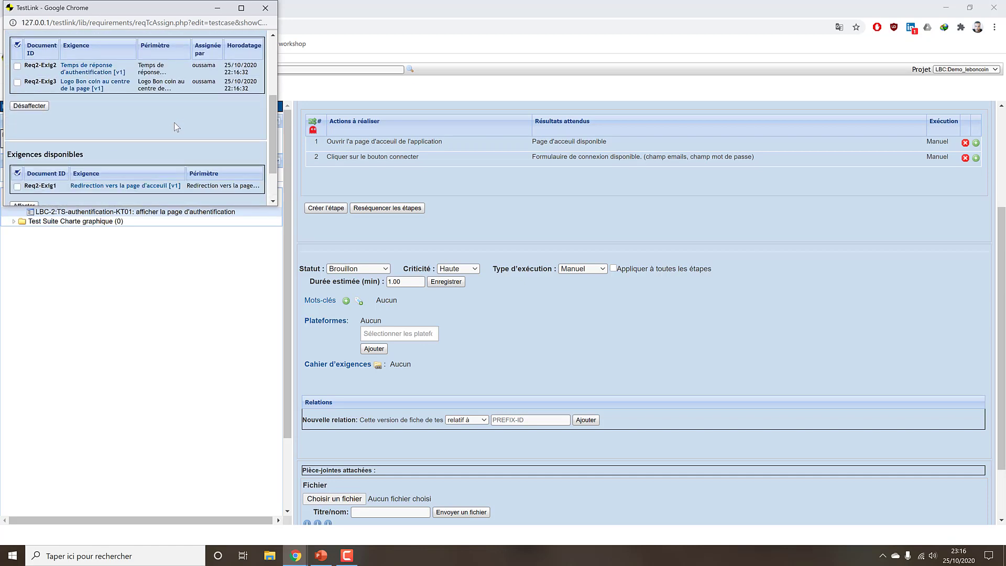
pyautogui.scroll(5, 175, 123)
pyautogui.click(265, 8)
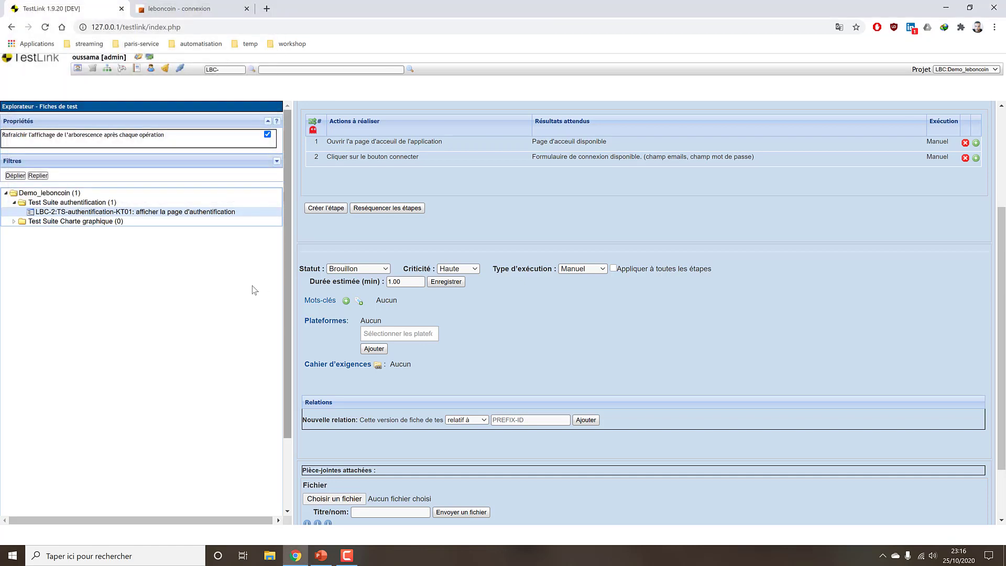
# Reload the LBC-2 authentication test case and check the requirements listed under its Cahier d'exigences
pyautogui.click(118, 220)
pyautogui.click(116, 213)
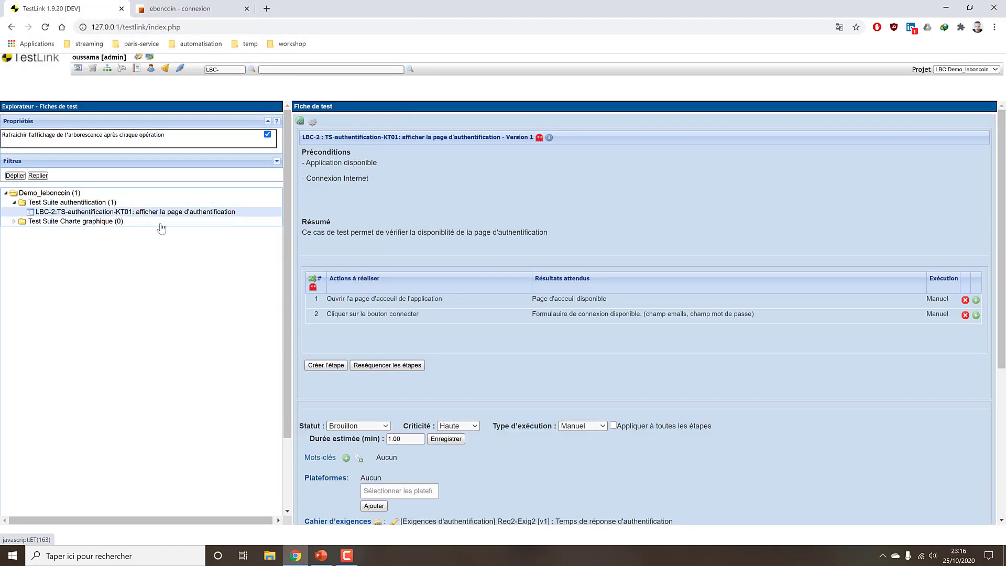
pyautogui.scroll(-1, 345, 247)
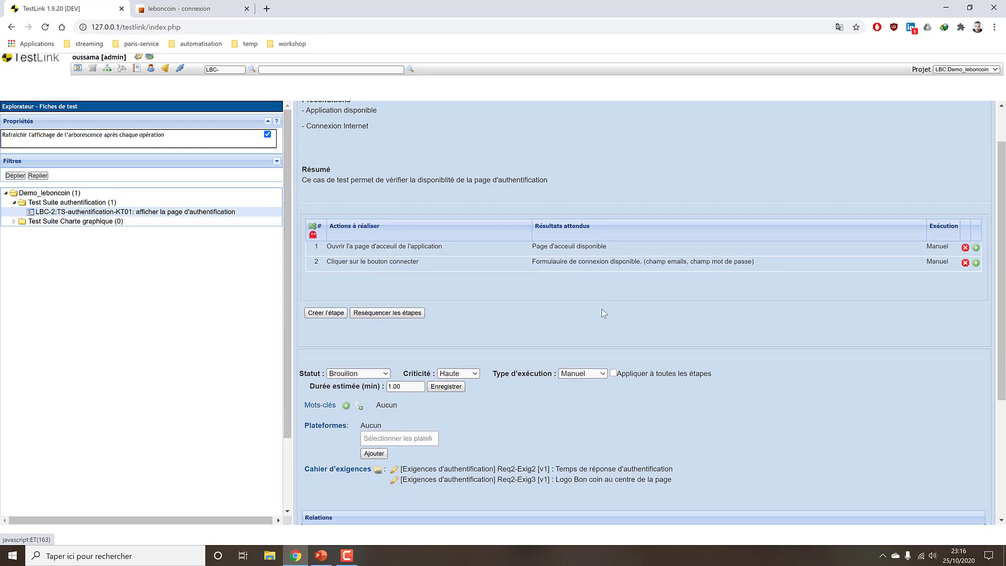
pyautogui.scroll(-2, 592, 297)
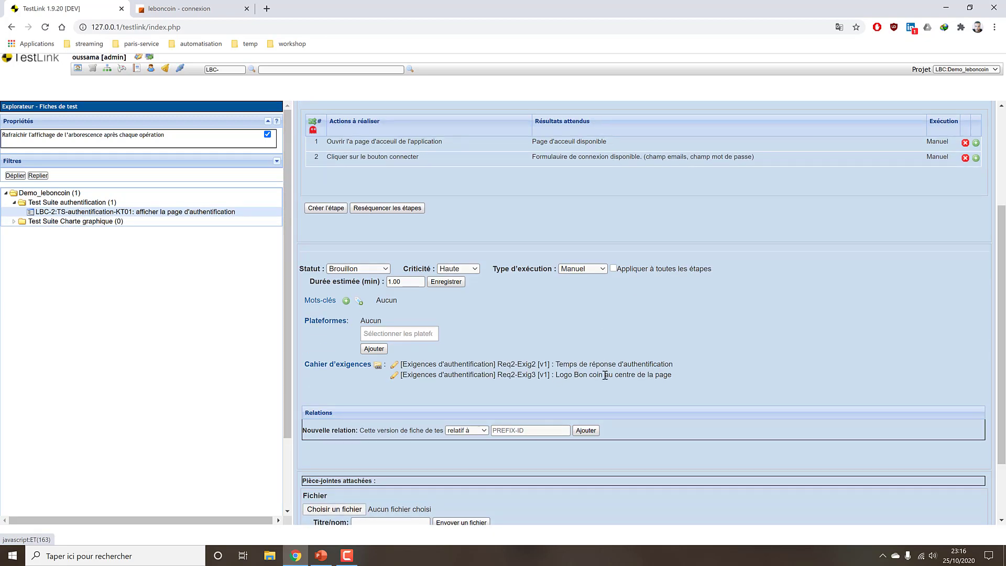
pyautogui.moveTo(660, 378); pyautogui.dragTo(392, 362)
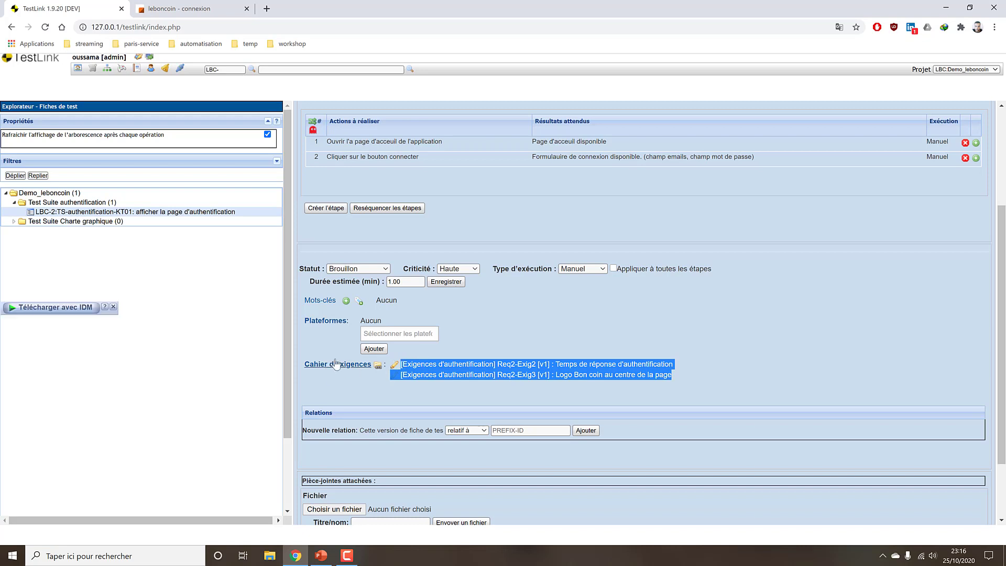
pyautogui.click(531, 332)
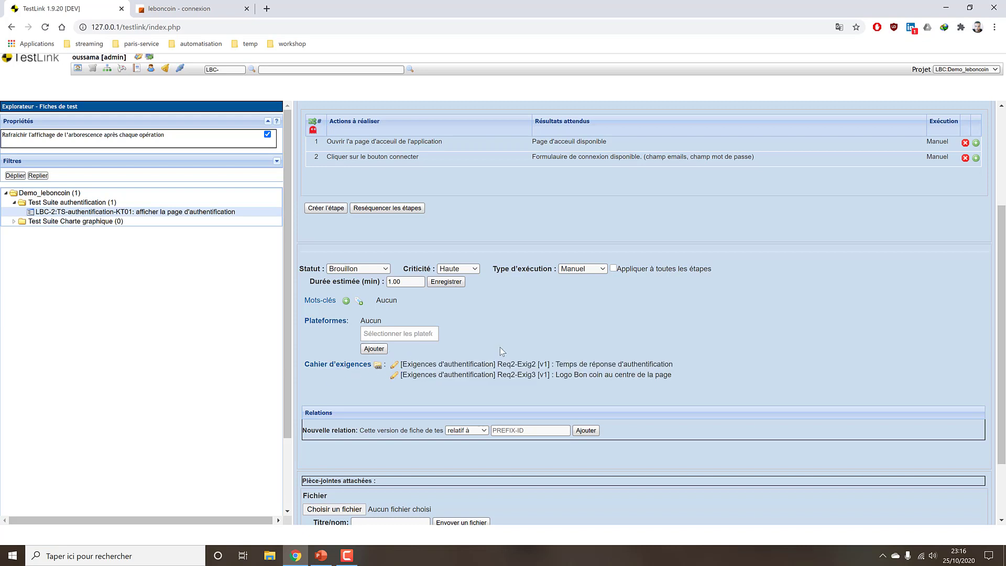
# Review the relation types offered for a new test case relation, keeping "relatif à"
pyautogui.scroll(-2, 500, 347)
pyautogui.click(481, 347)
pyautogui.click(480, 349)
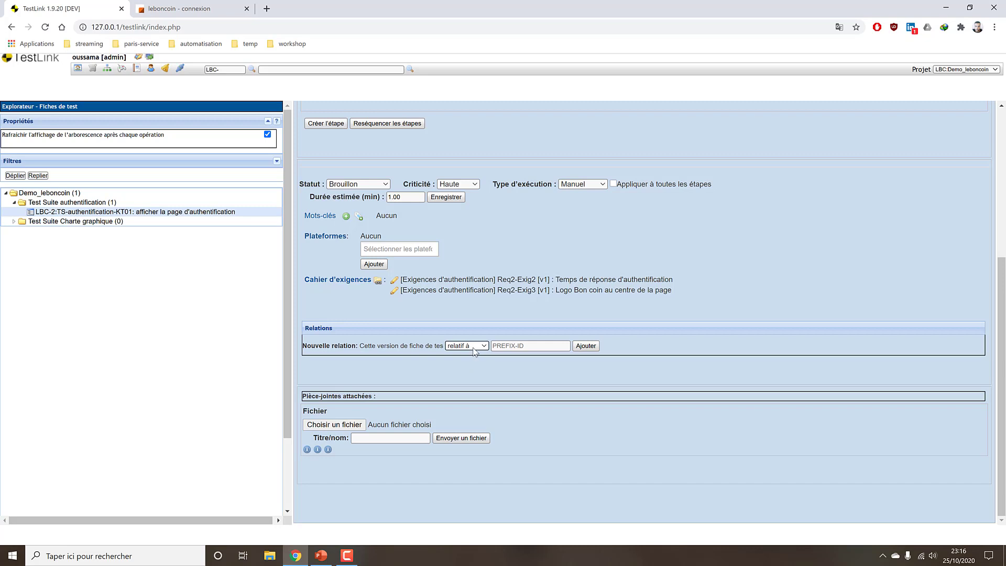
pyautogui.click(475, 351)
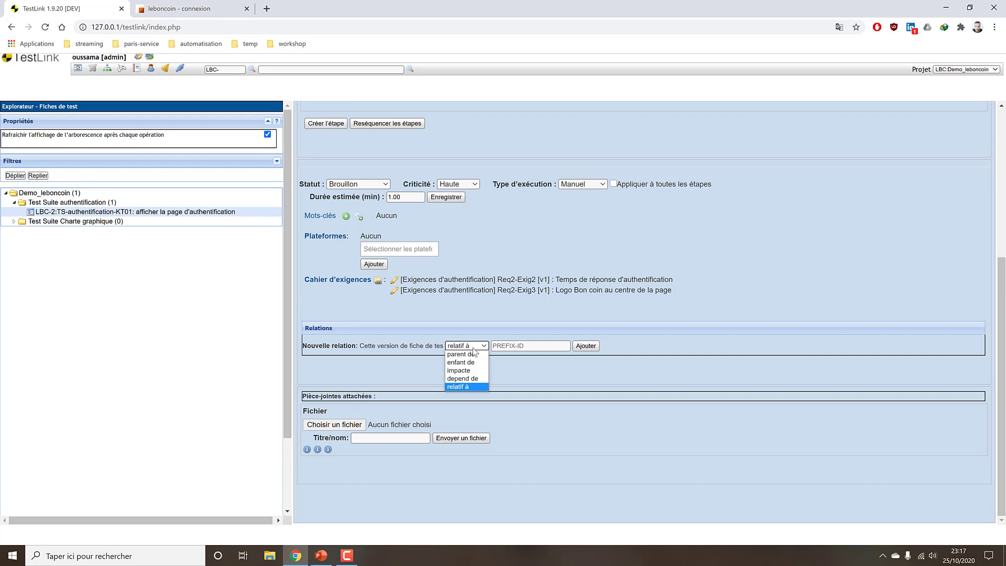
pyautogui.moveTo(387, 346); pyautogui.dragTo(384, 346)
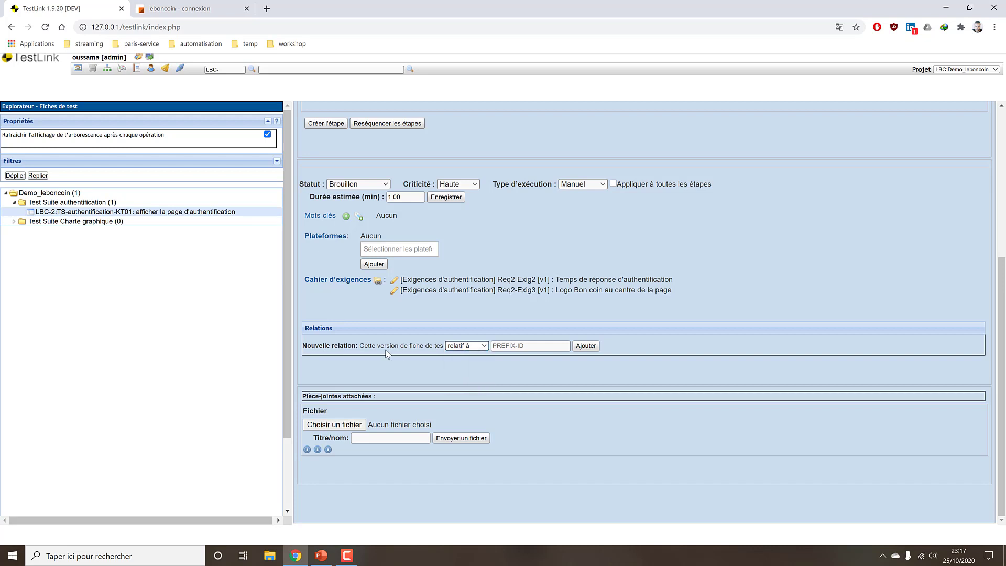
pyautogui.click(458, 349)
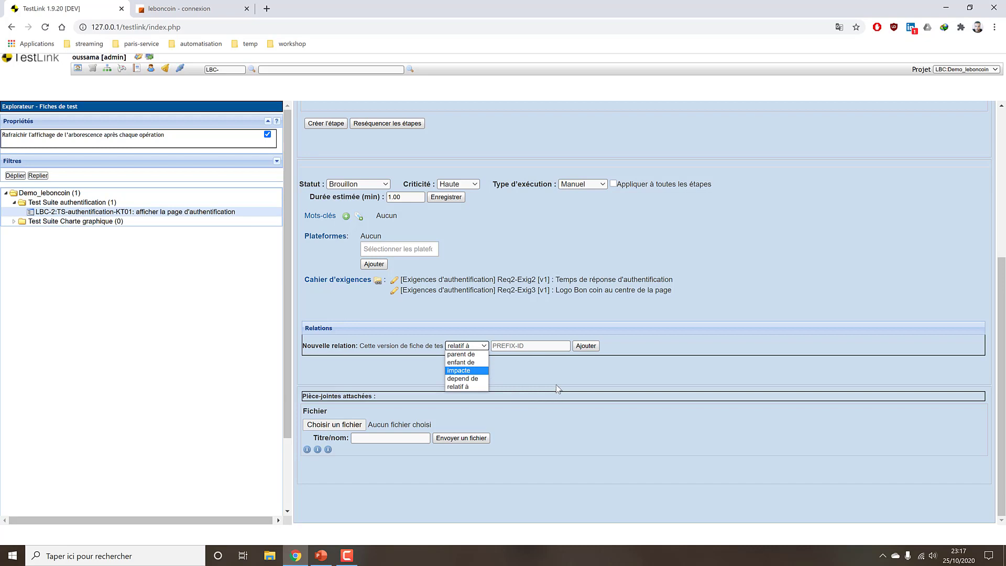
pyautogui.click(481, 387)
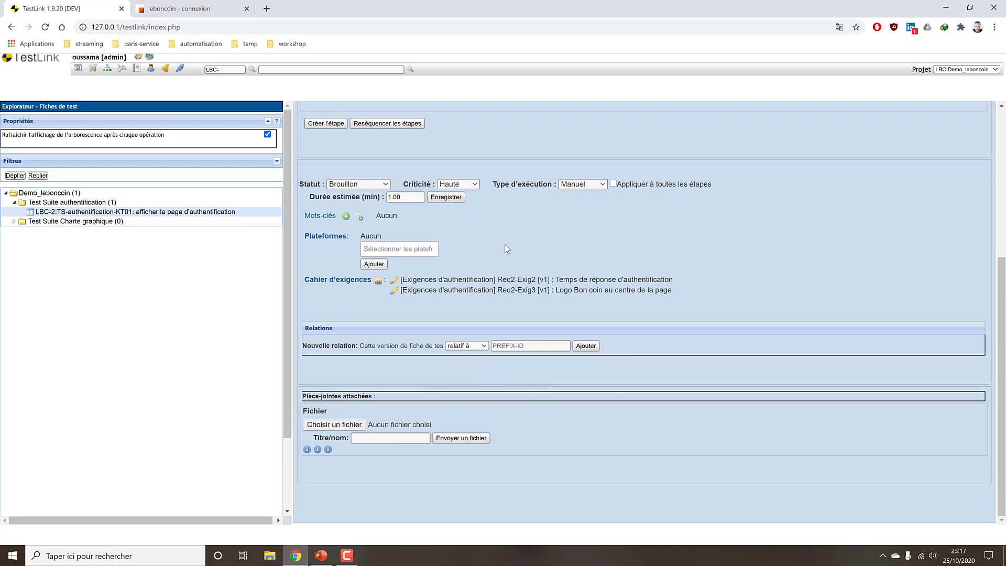
# Look at leboncoin's login page alongside the test case's attachment section in TestLink
pyautogui.click(184, 14)
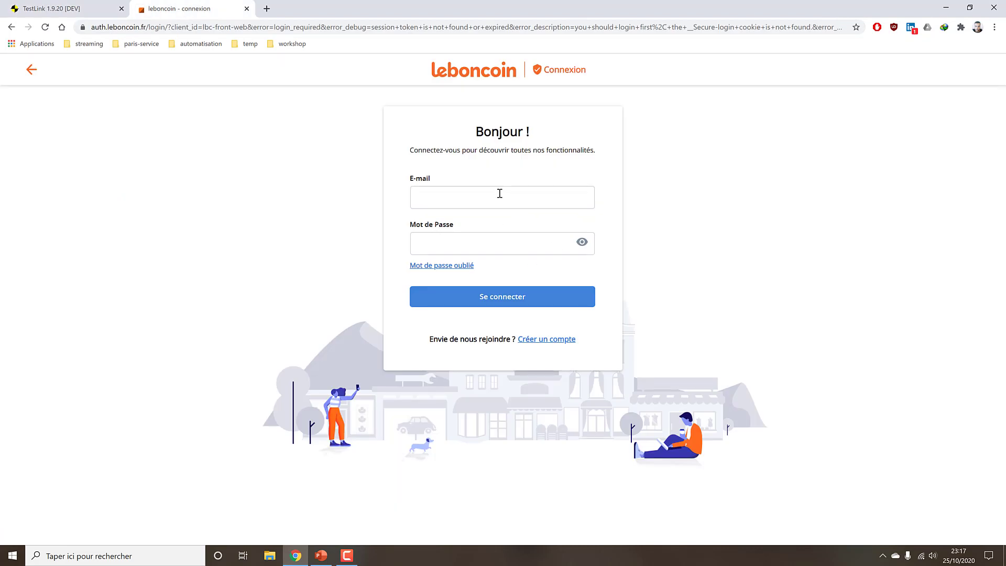
pyautogui.click(18, 12)
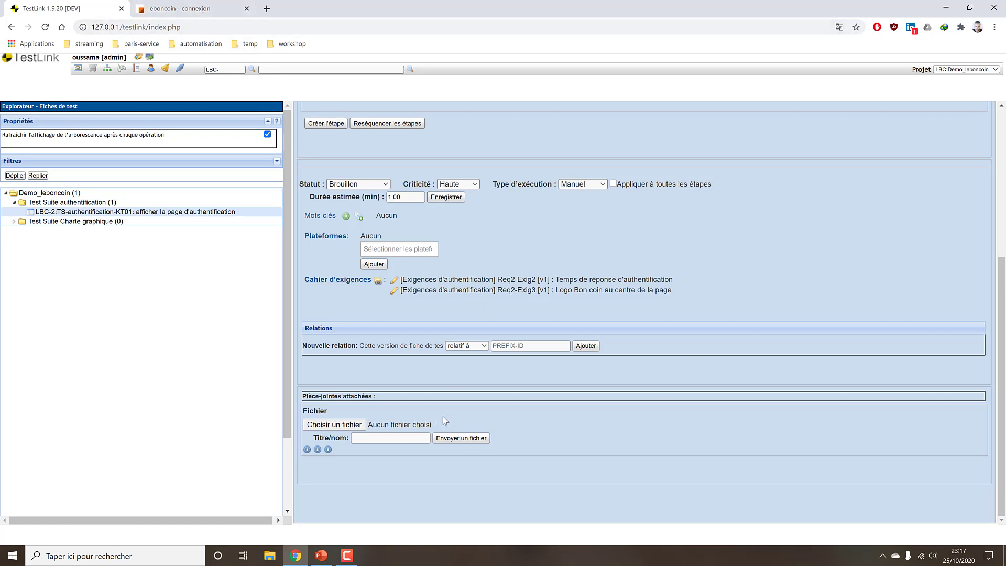
pyautogui.click(201, 12)
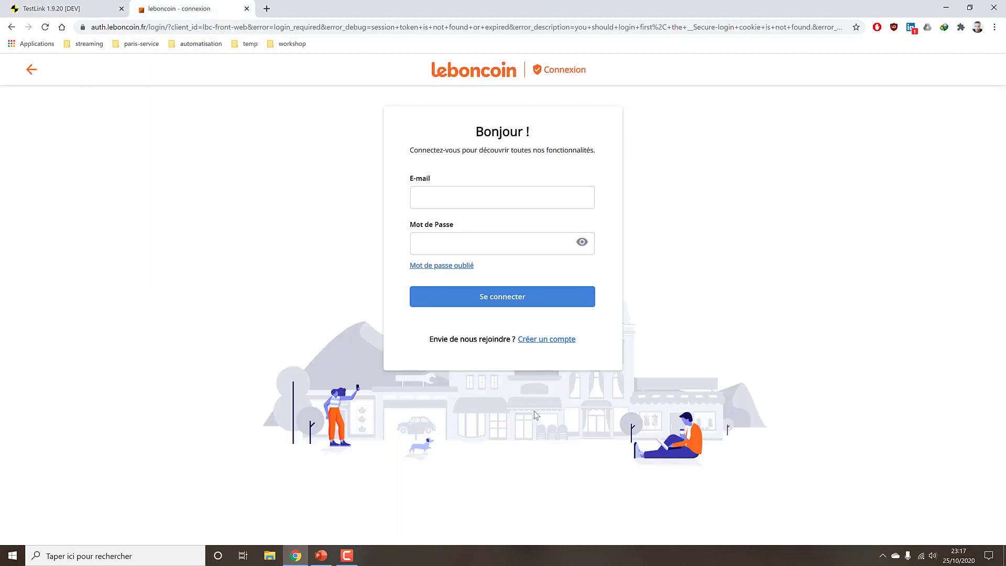
pyautogui.click(79, 14)
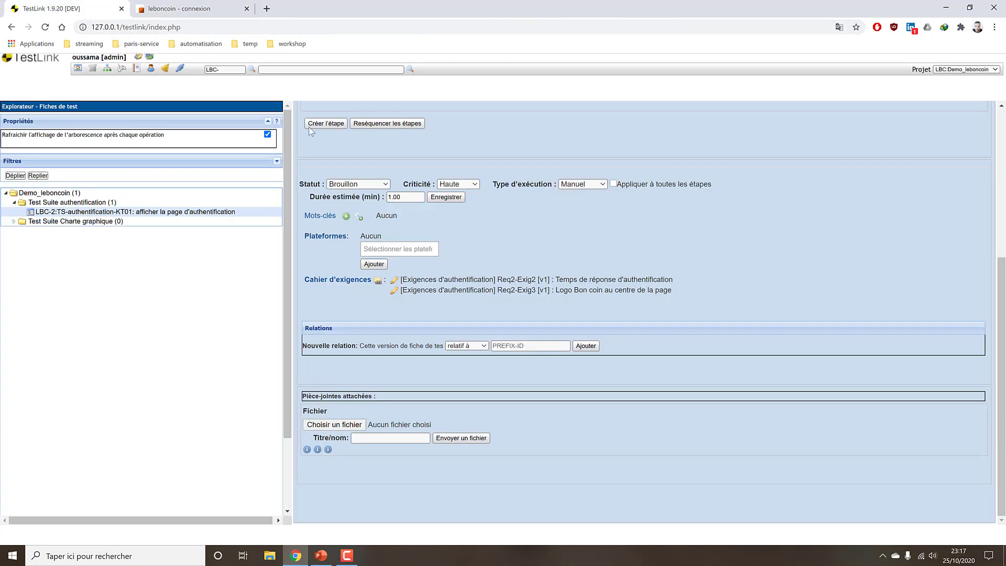
# Reopen the LBC-2 test case and review its steps and settings against leboncoin's login page
pyautogui.click(234, 213)
pyautogui.scroll(-5, 536, 322)
pyautogui.scroll(5, 536, 322)
pyautogui.scroll(-4, 527, 297)
pyautogui.scroll(3, 527, 297)
pyautogui.click(204, 9)
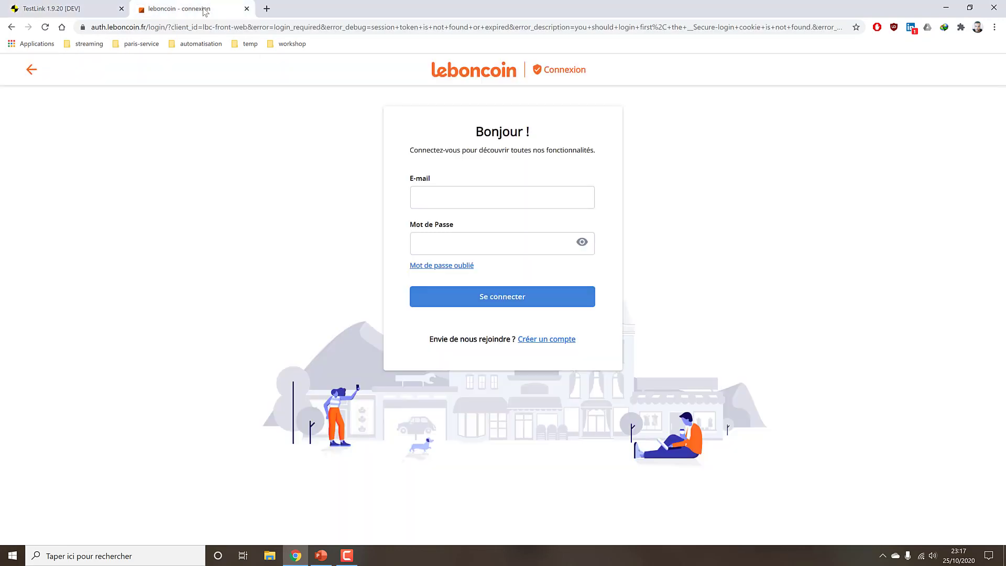
pyautogui.click(78, 12)
pyautogui.click(152, 10)
pyautogui.click(84, 9)
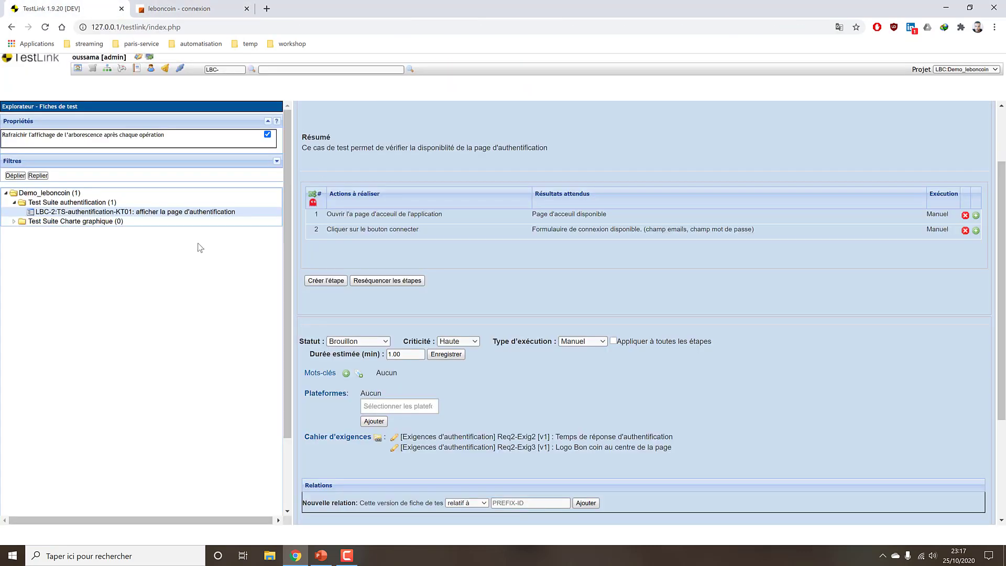
pyautogui.click(190, 214)
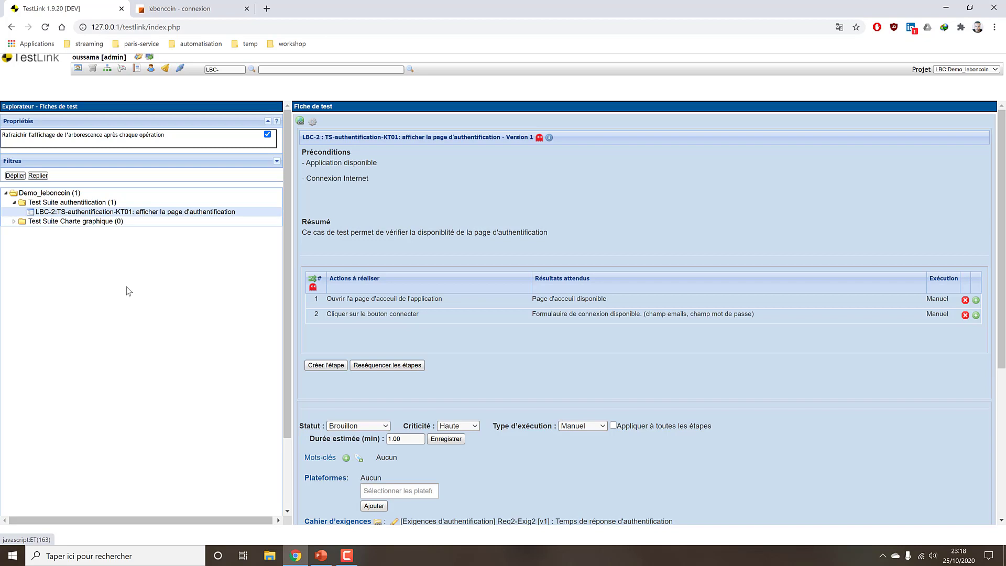
pyautogui.click(350, 555)
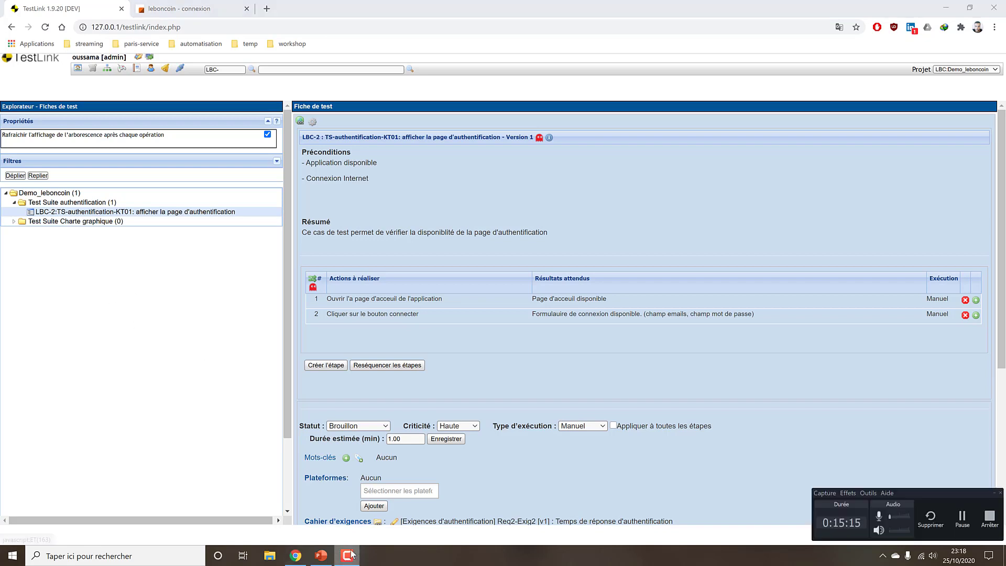
pyautogui.click(350, 554)
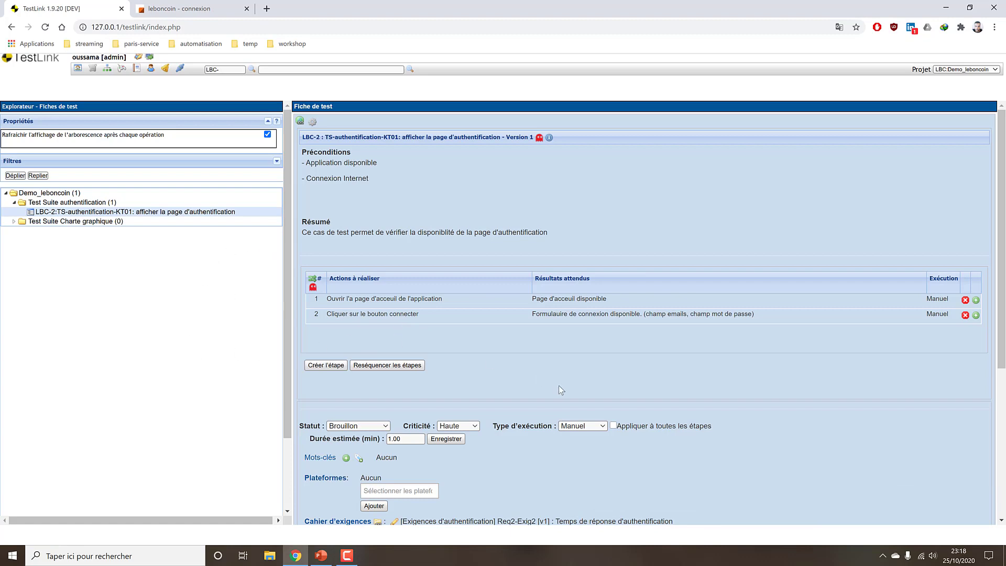
pyautogui.scroll(-6, 539, 372)
pyautogui.scroll(6, 539, 374)
# Return to the Demo_leboncoin project's home page and examine the test campaigns available as the current campaign
pyautogui.click(77, 69)
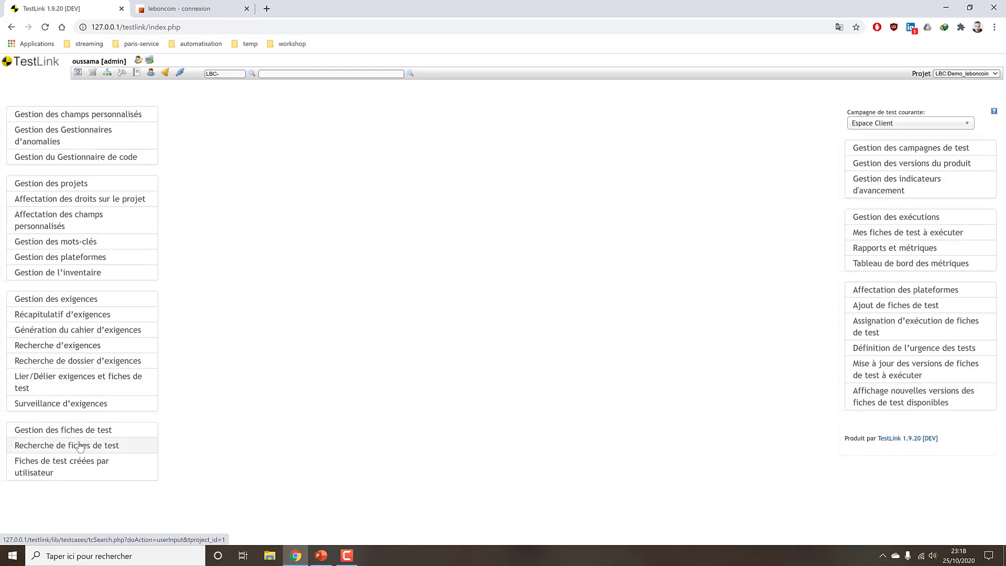
pyautogui.click(900, 126)
pyautogui.click(900, 126)
pyautogui.click(900, 126)
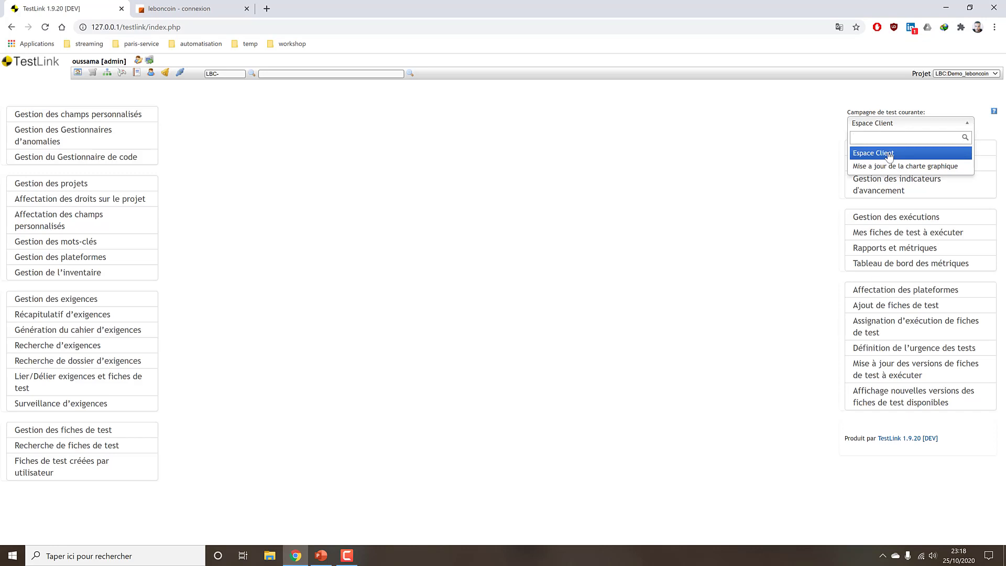
pyautogui.click(754, 192)
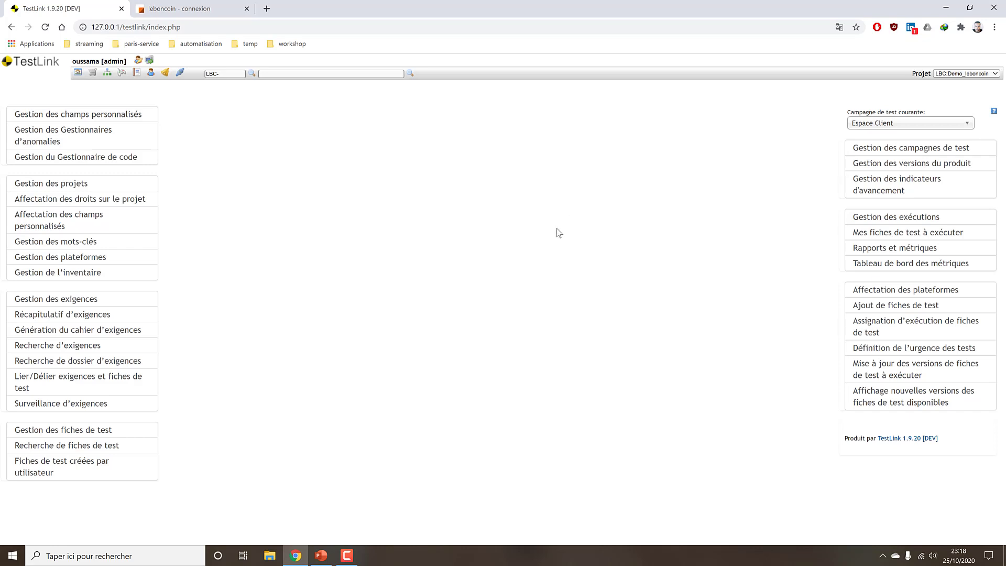
pyautogui.click(860, 125)
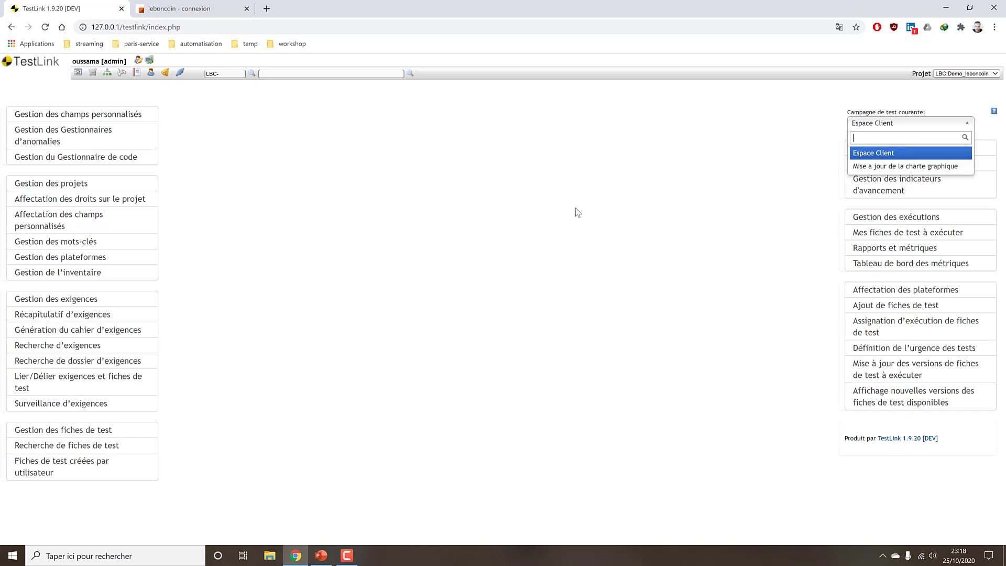
# Open the LBC-2 test case and examine the campaigns offered for adding it to a test campaign
pyautogui.click(657, 240)
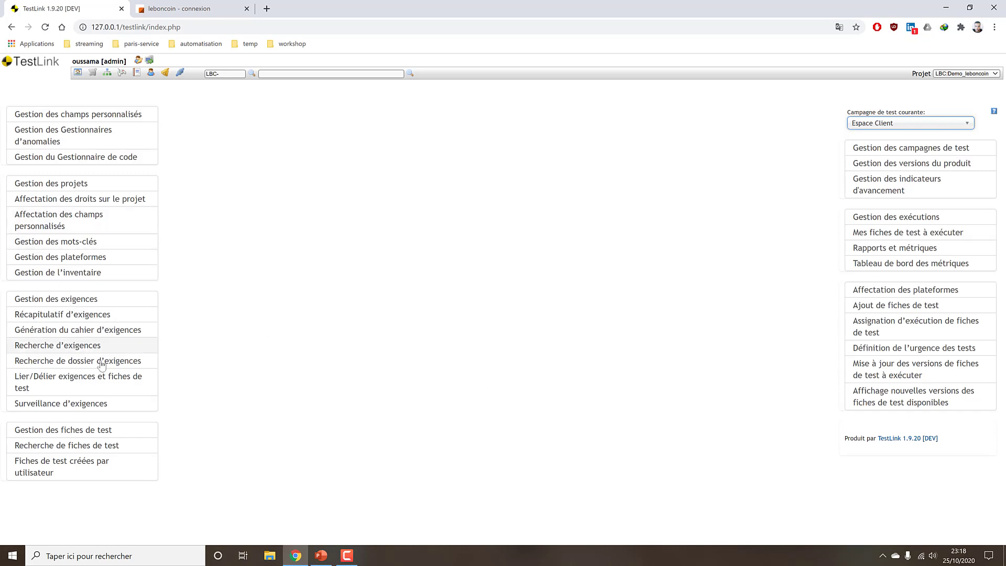
pyautogui.click(84, 433)
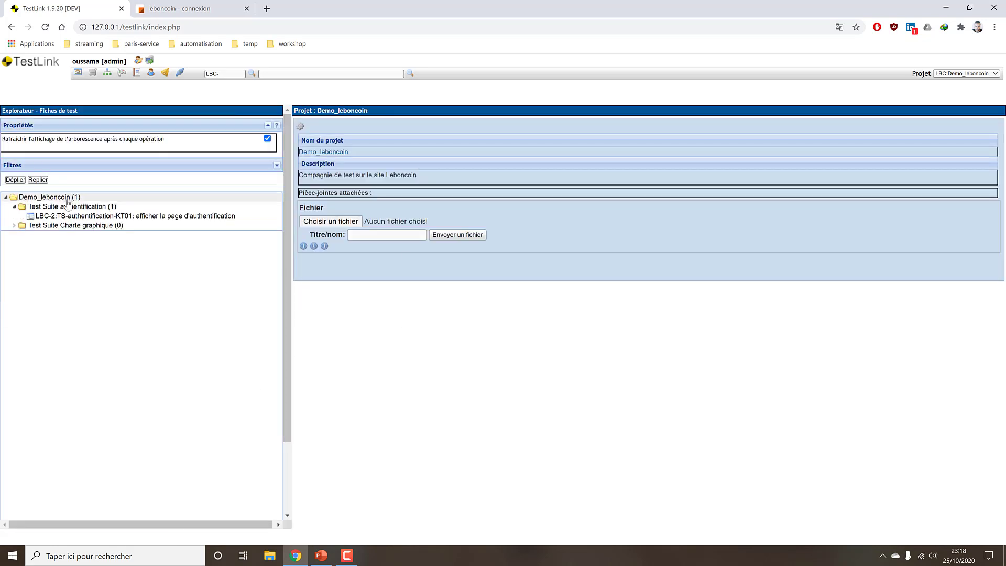
pyautogui.click(115, 217)
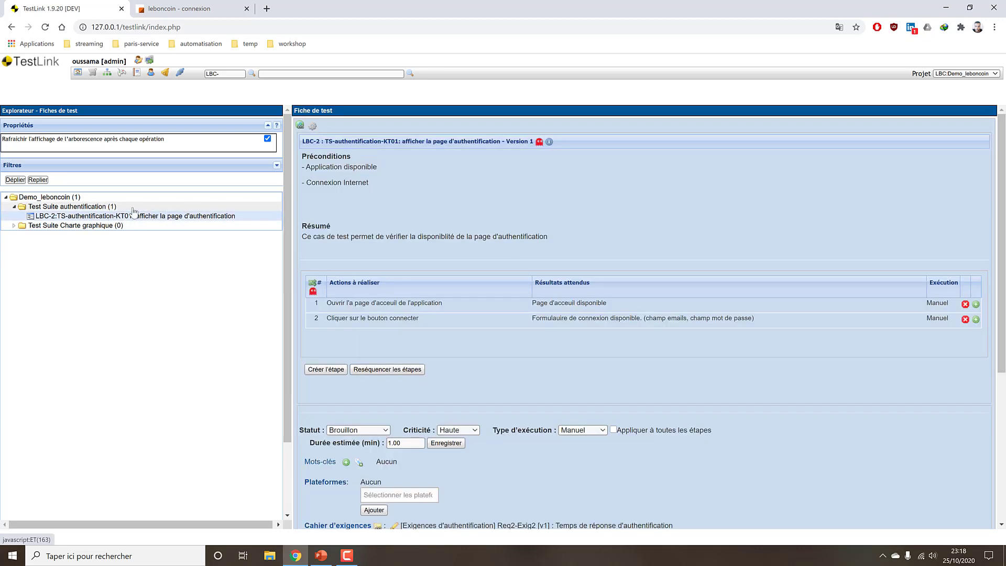
pyautogui.click(313, 127)
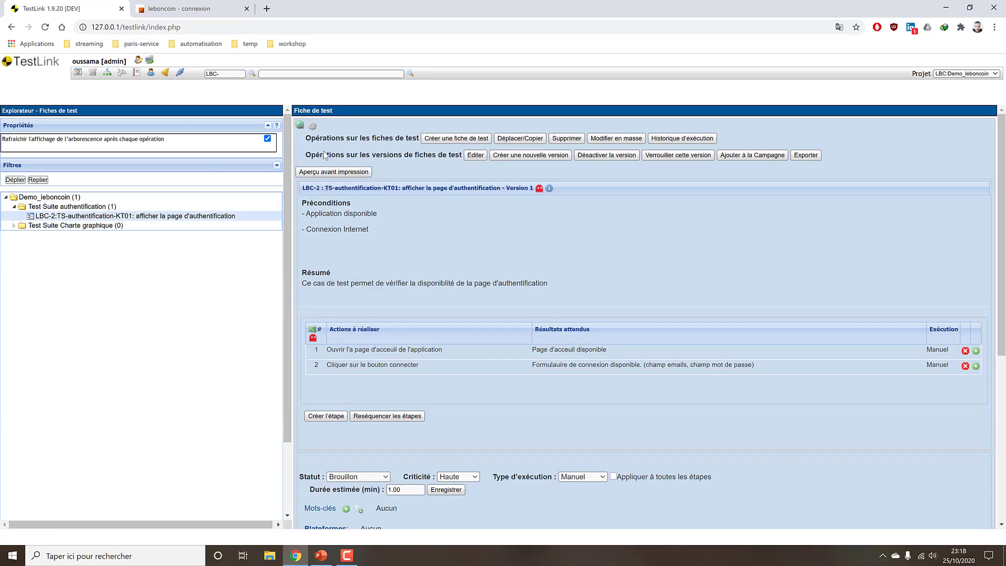
pyautogui.click(746, 156)
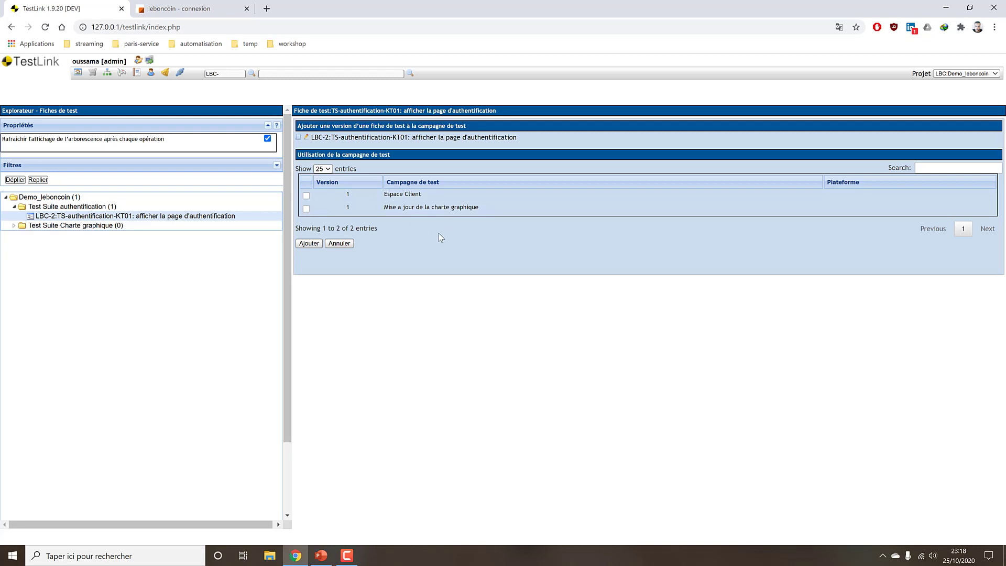
# Open the page for adding test cases to a campaign, try "Mise a jour de la charte graphique", and return to Espace Client
pyautogui.click(77, 73)
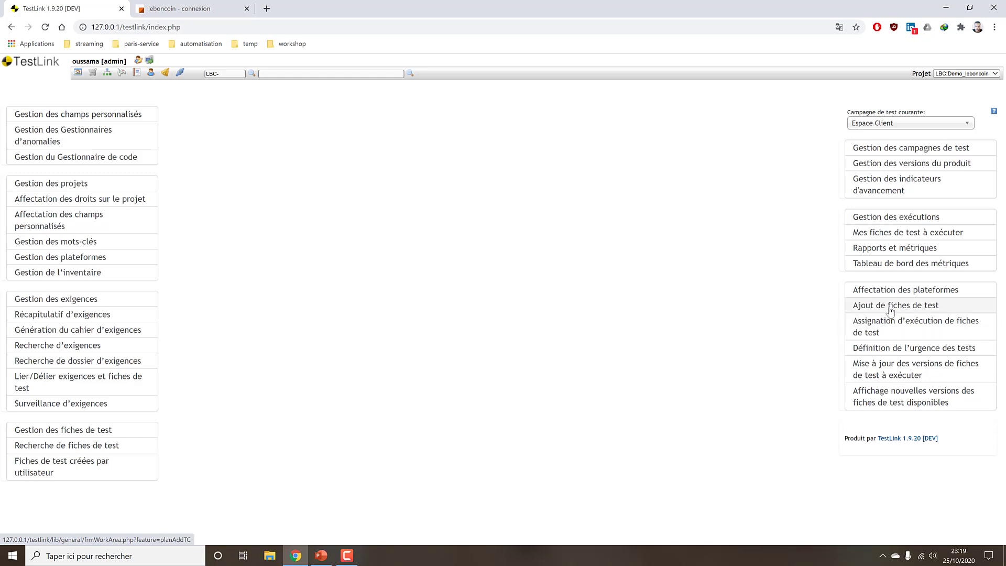
pyautogui.click(936, 310)
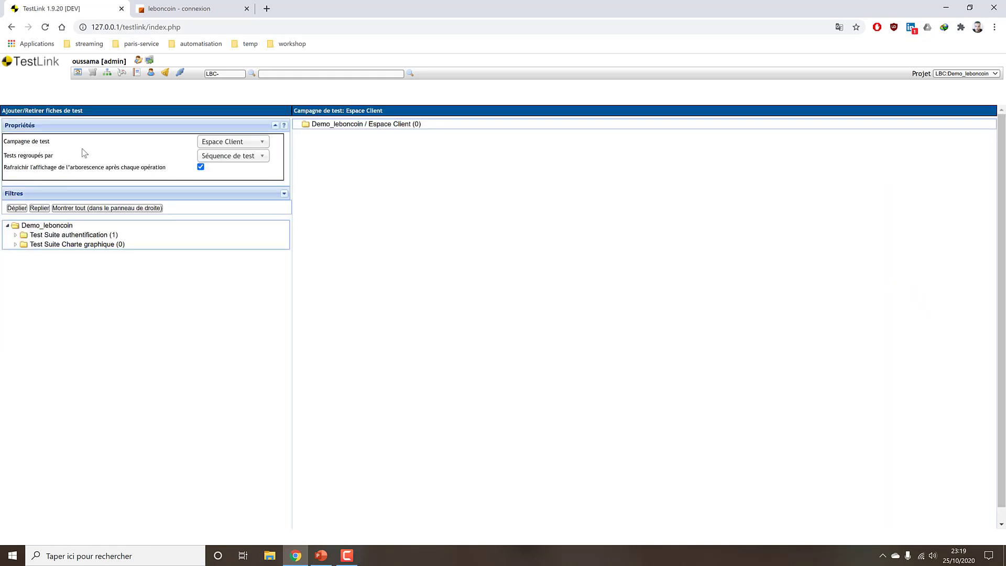
pyautogui.click(252, 140)
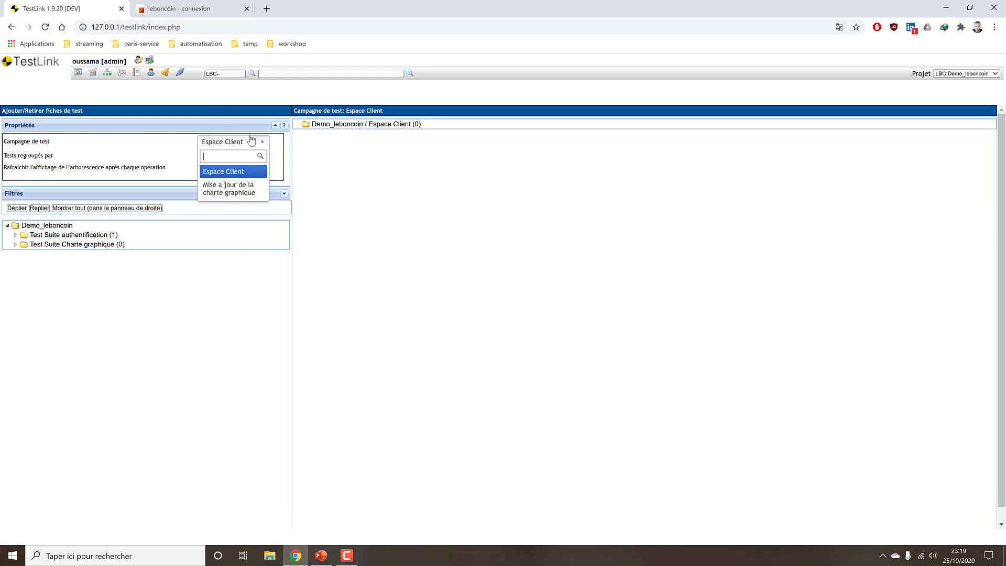
pyautogui.click(239, 186)
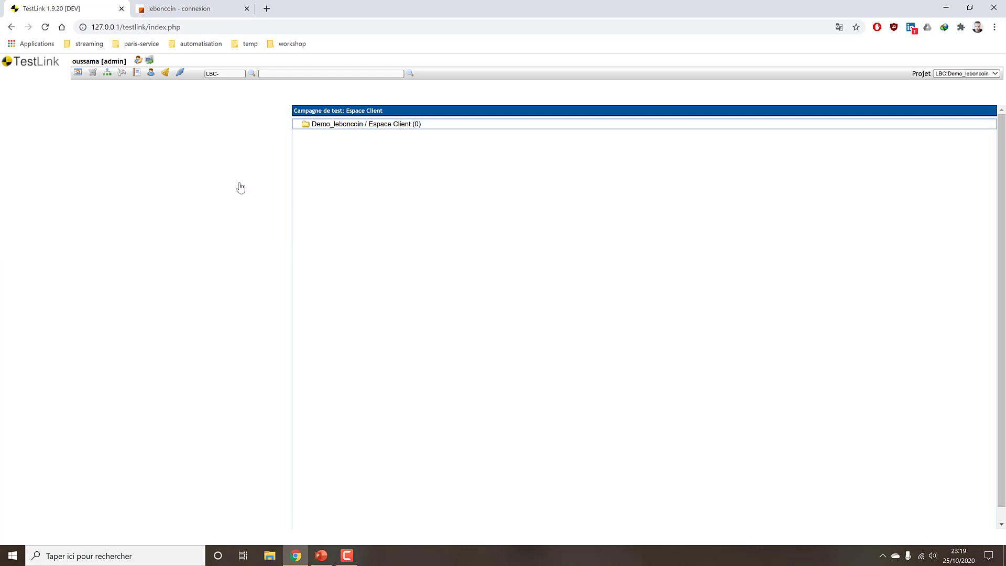
pyautogui.click(241, 146)
pyautogui.click(233, 172)
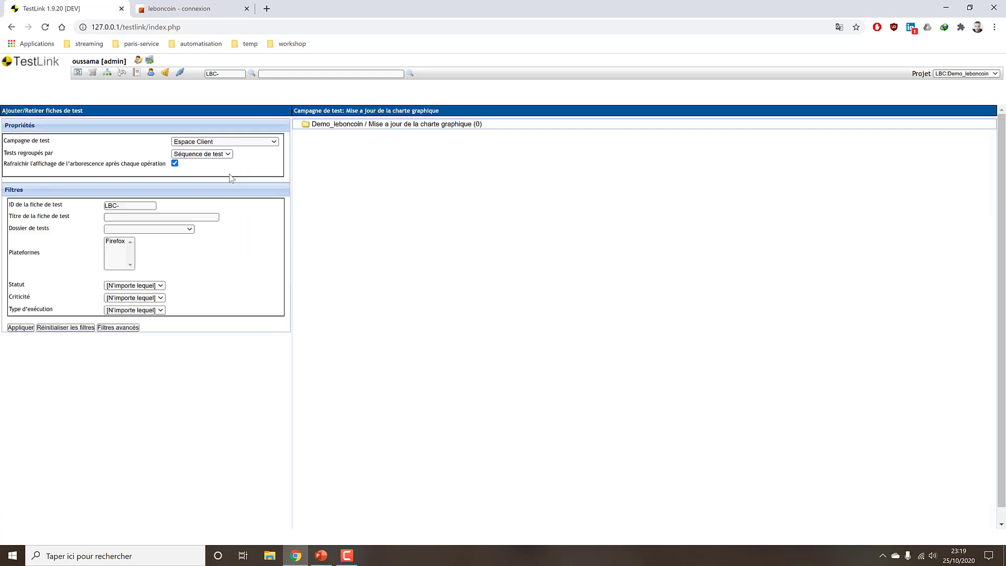
pyautogui.click(234, 143)
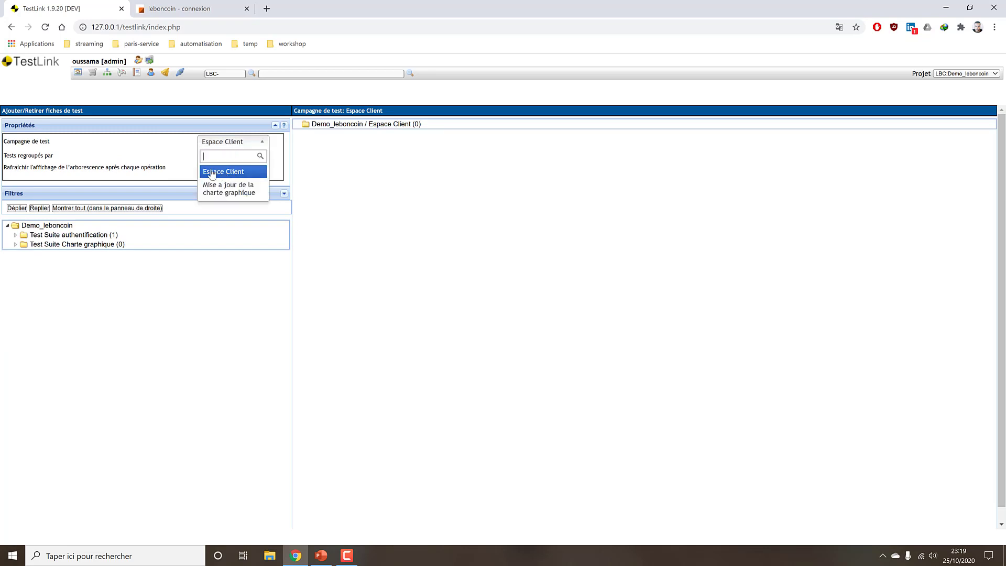
pyautogui.click(214, 171)
# Group the Espace Client campaign's tests by Exigence and display the test cases linked to Req2-Exig2
pyautogui.click(246, 153)
pyautogui.click(246, 154)
pyautogui.moveTo(53, 156); pyautogui.dragTo(16, 156)
pyautogui.click(240, 156)
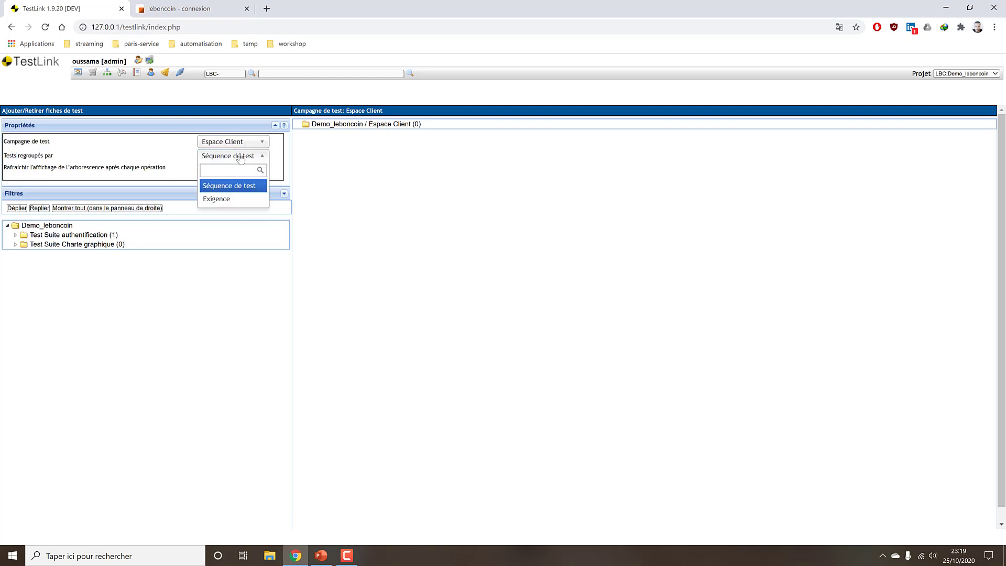
pyautogui.click(236, 199)
pyautogui.click(240, 158)
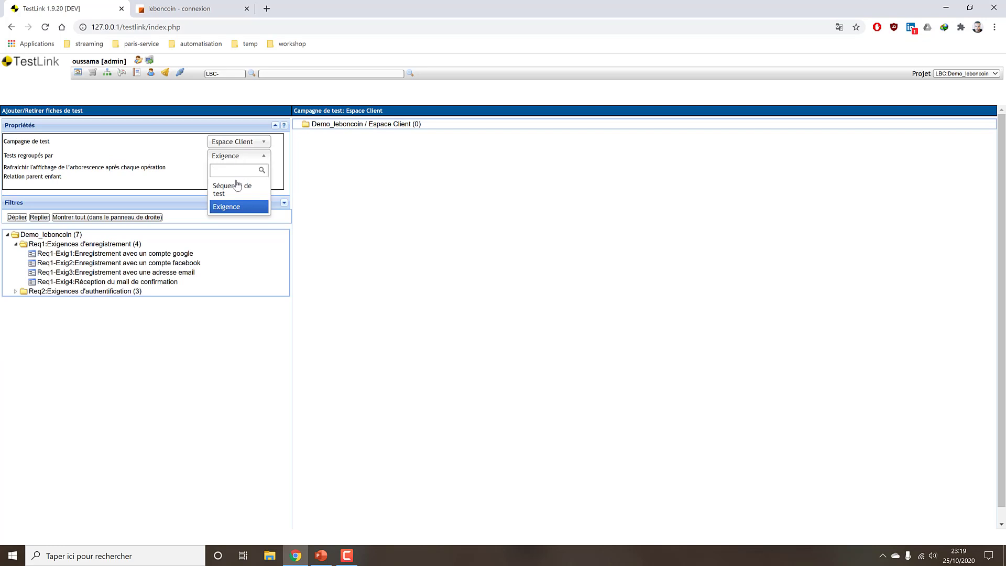
pyautogui.click(237, 187)
pyautogui.click(241, 157)
pyautogui.click(236, 199)
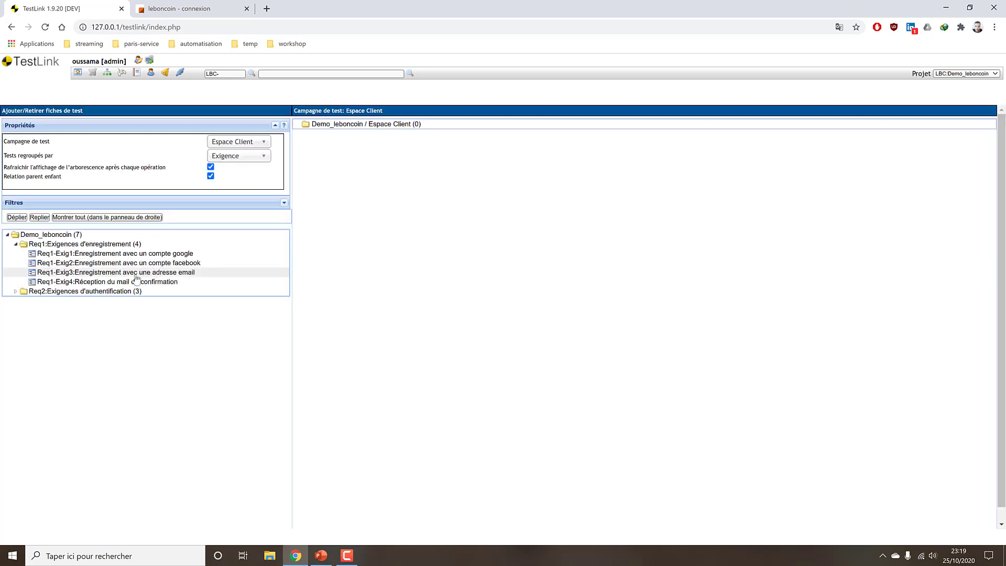
pyautogui.click(16, 292)
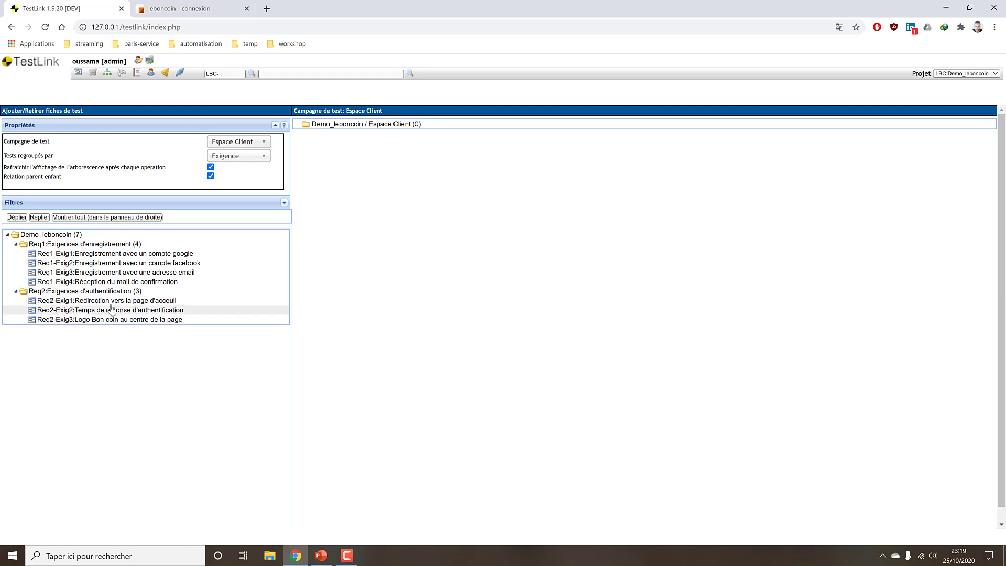
pyautogui.click(141, 312)
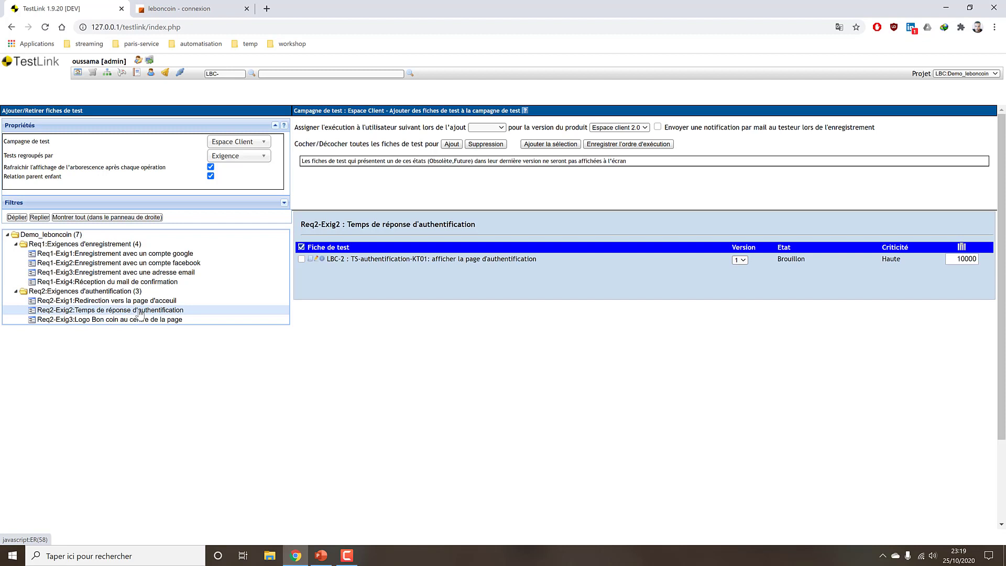
# Group the tests by Séquence de test and display the test cases of Test Suite authentification
pyautogui.click(239, 156)
pyautogui.click(237, 194)
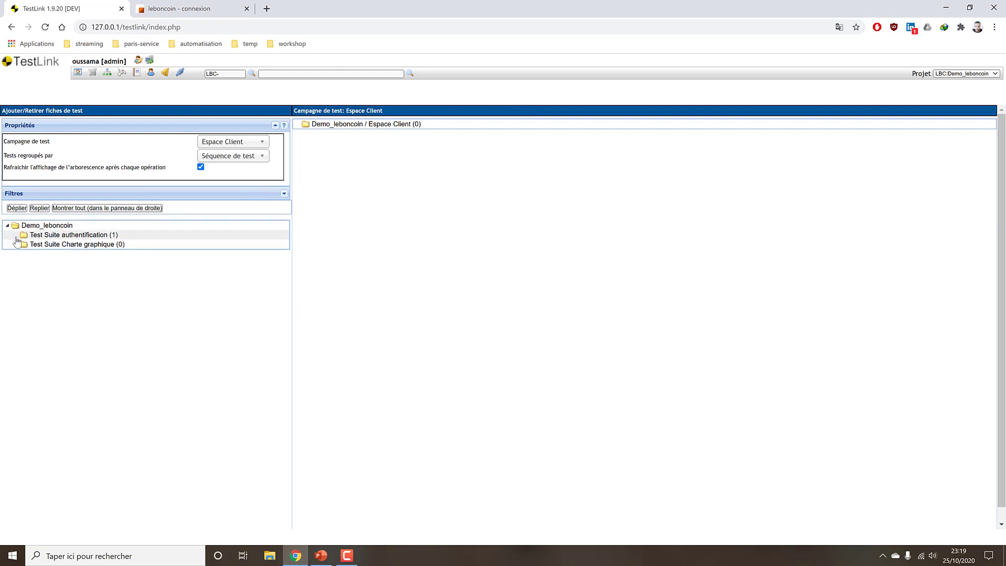
pyautogui.click(47, 236)
pyautogui.click(76, 247)
pyautogui.click(80, 237)
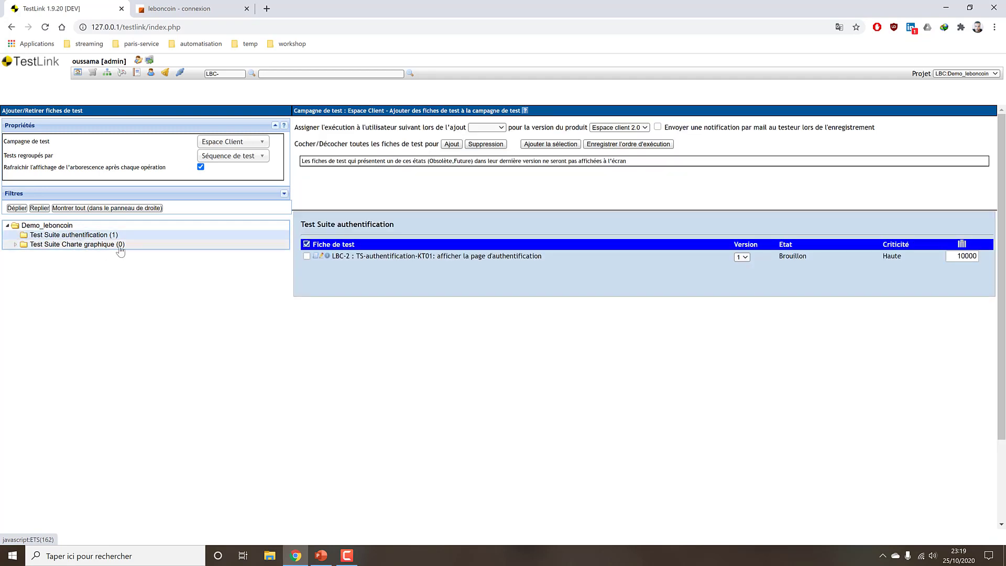
pyautogui.click(101, 236)
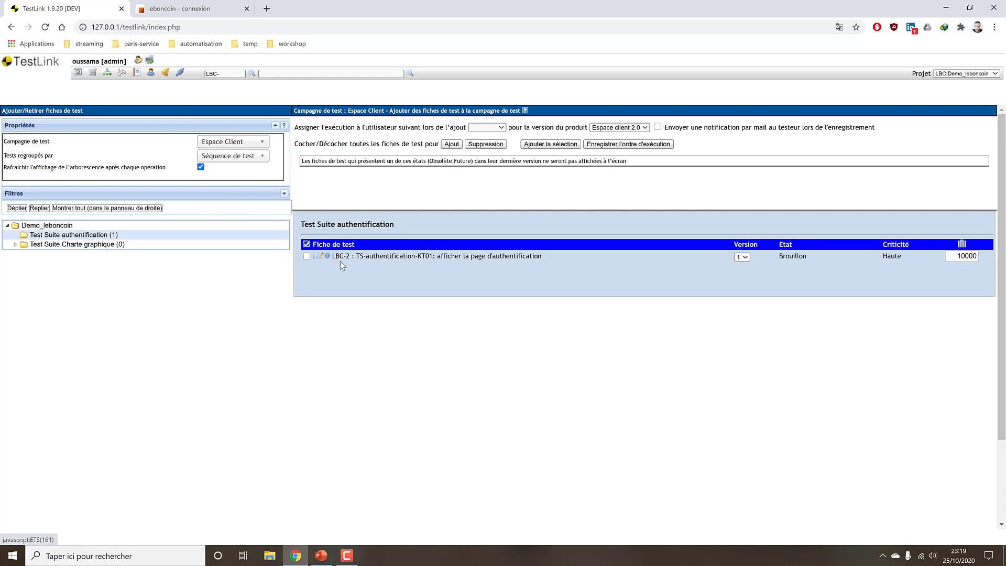
# Add version 1 of the LBC-2 test case to the Espace Client campaign
pyautogui.click(306, 257)
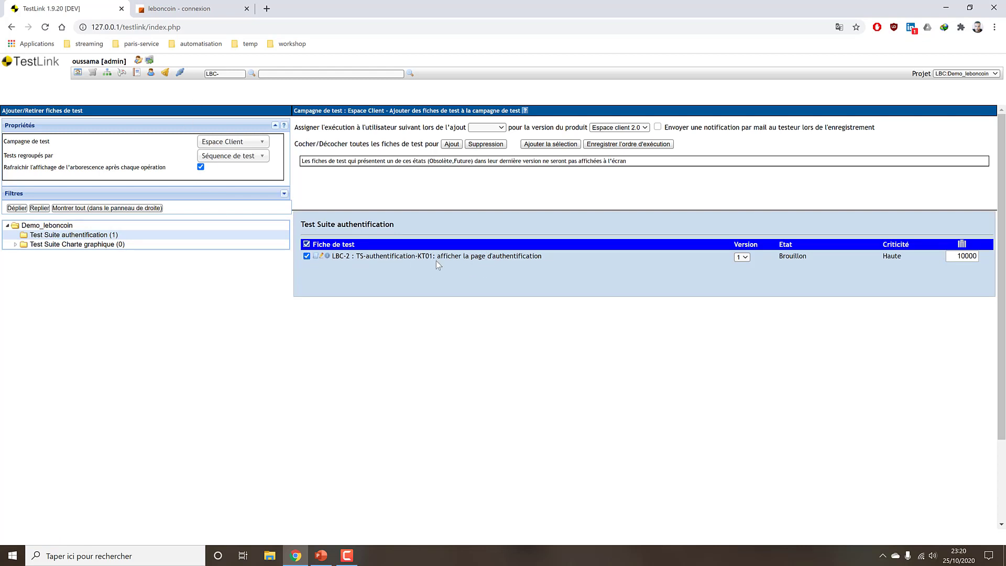
pyautogui.moveTo(555, 259); pyautogui.dragTo(339, 261)
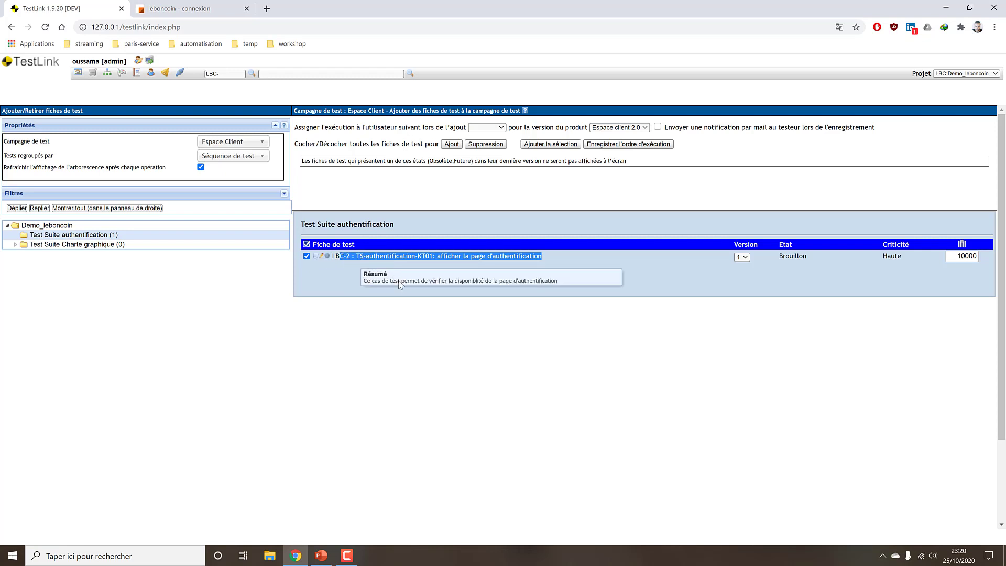
pyautogui.click(410, 291)
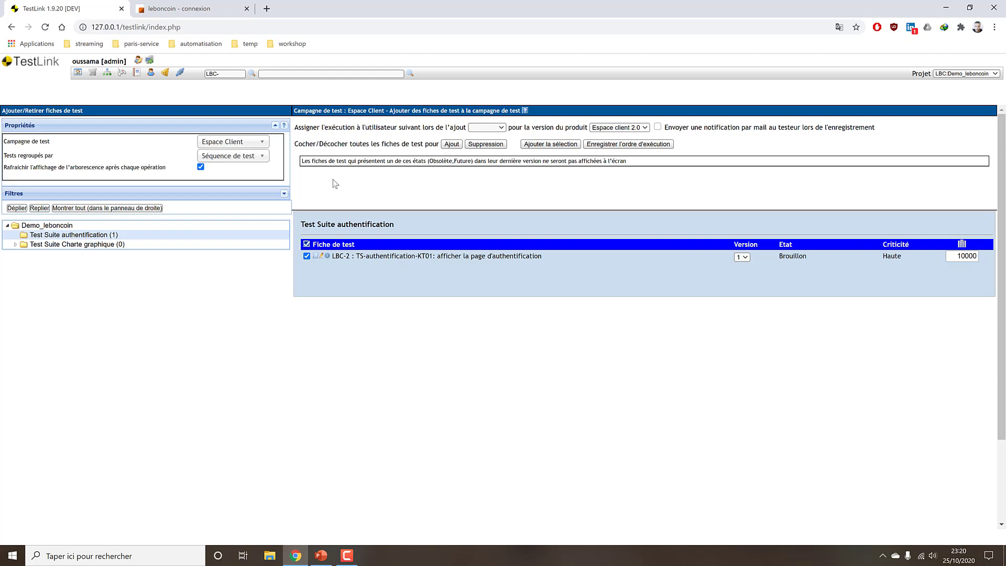
pyautogui.click(307, 257)
pyautogui.click(546, 146)
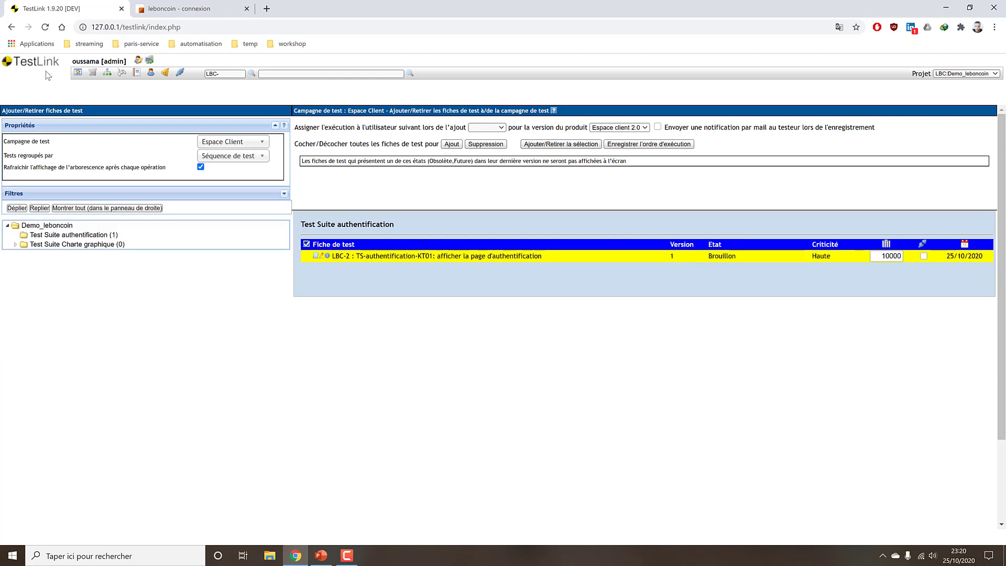
# Reopen the LBC-2 test case from test case management and review its details and campaign assignment option
pyautogui.click(78, 74)
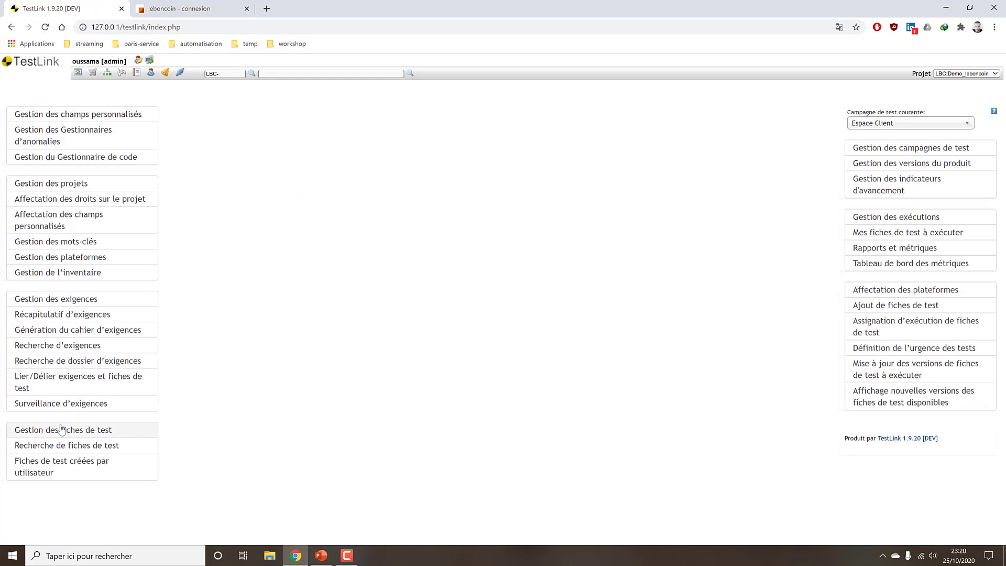
pyautogui.click(62, 430)
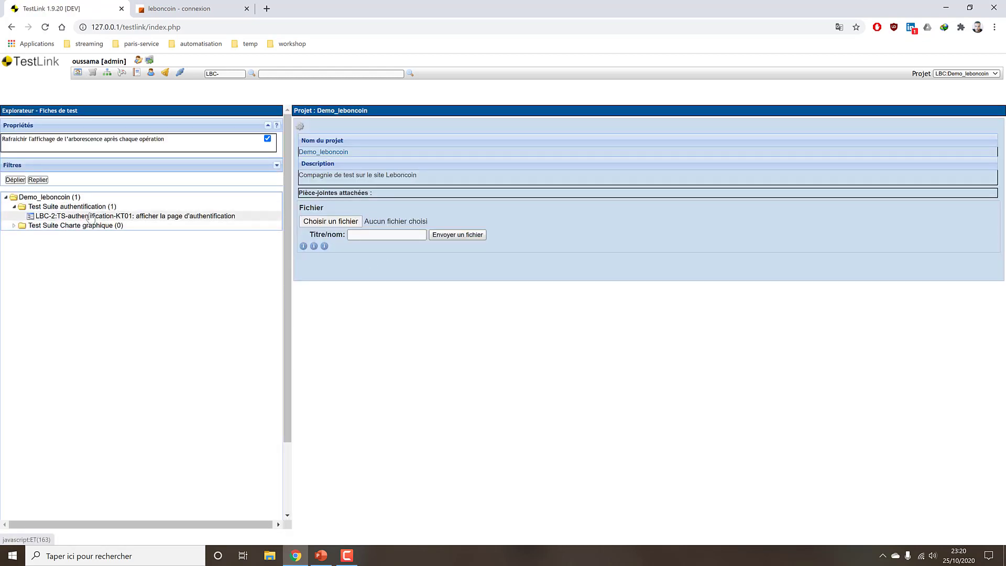
pyautogui.click(90, 216)
pyautogui.scroll(-2, 468, 335)
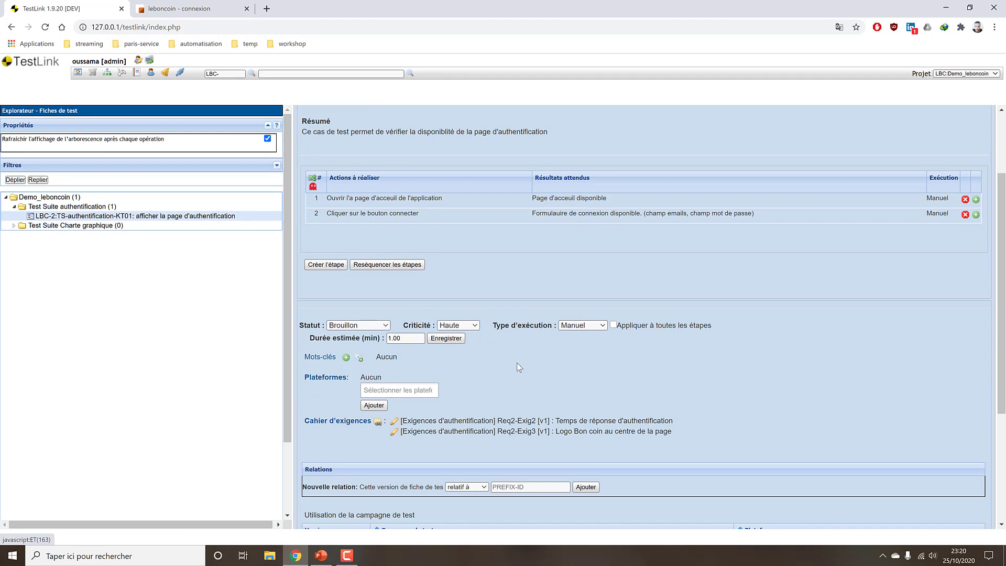
pyautogui.scroll(3, 518, 363)
pyautogui.click(313, 127)
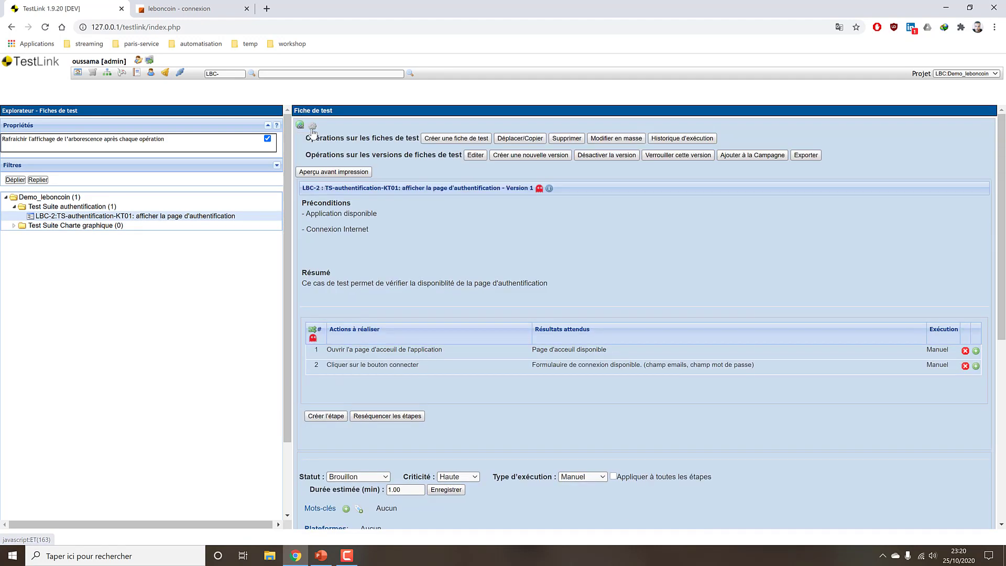
pyautogui.click(768, 157)
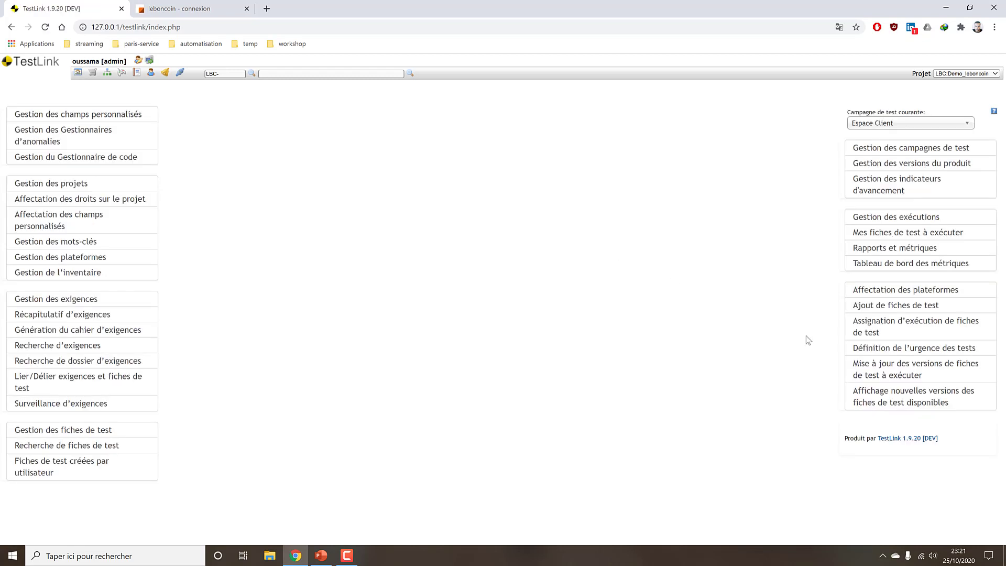
# Remove the LBC-2 test case from the Espace Client campaign and add its version 1 back from Test Suite authentification
pyautogui.click(874, 306)
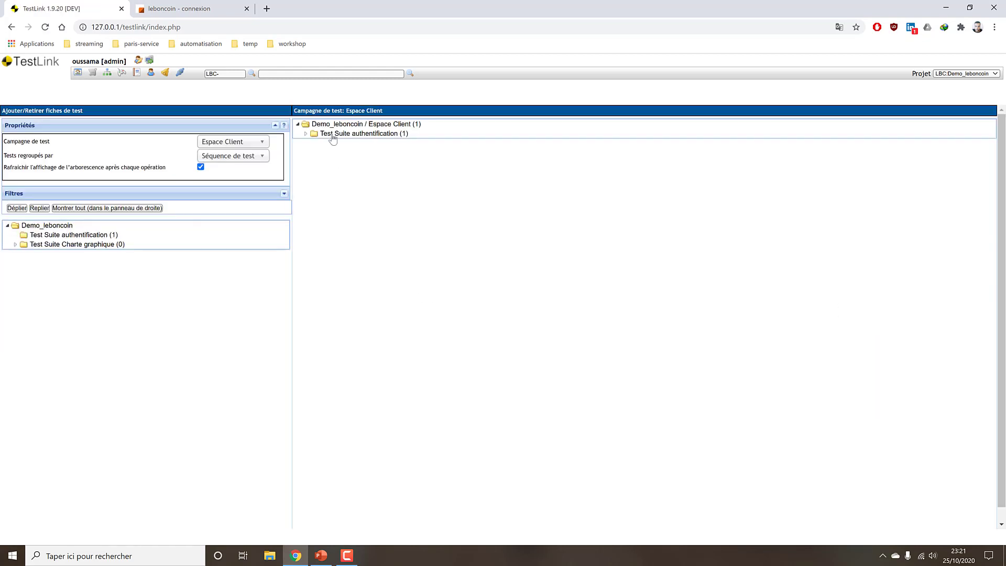
pyautogui.click(275, 235)
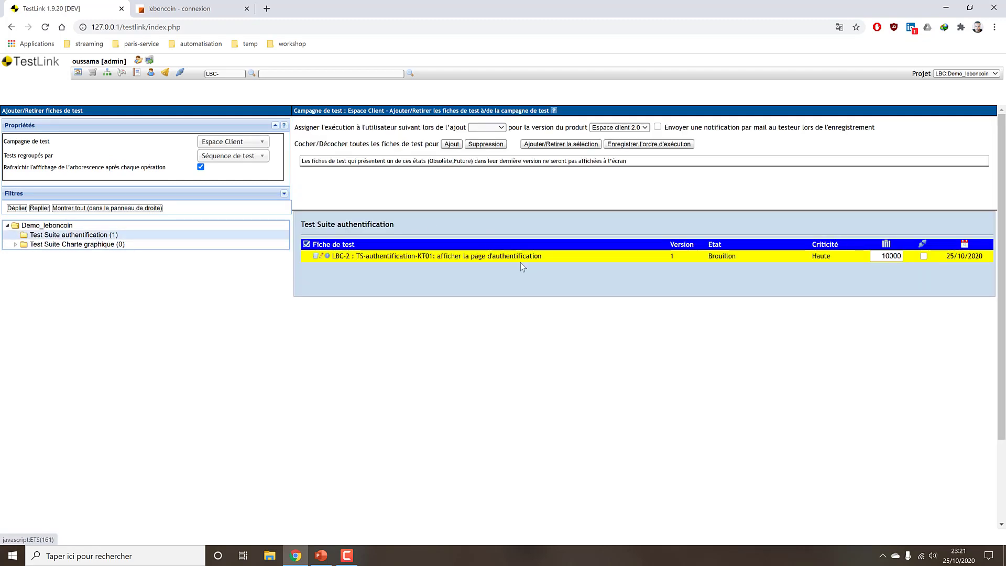
pyautogui.click(924, 256)
pyautogui.click(562, 145)
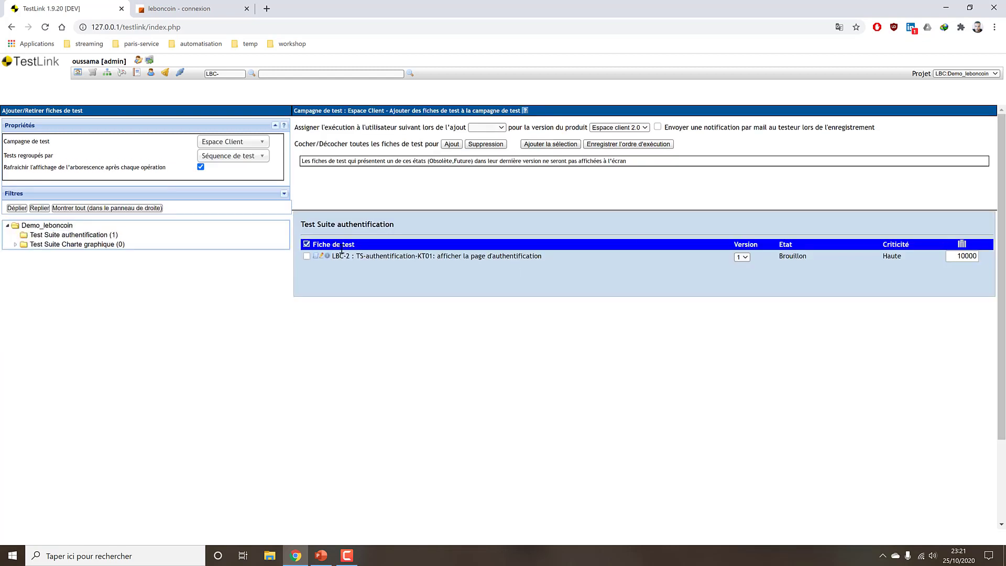
pyautogui.click(73, 235)
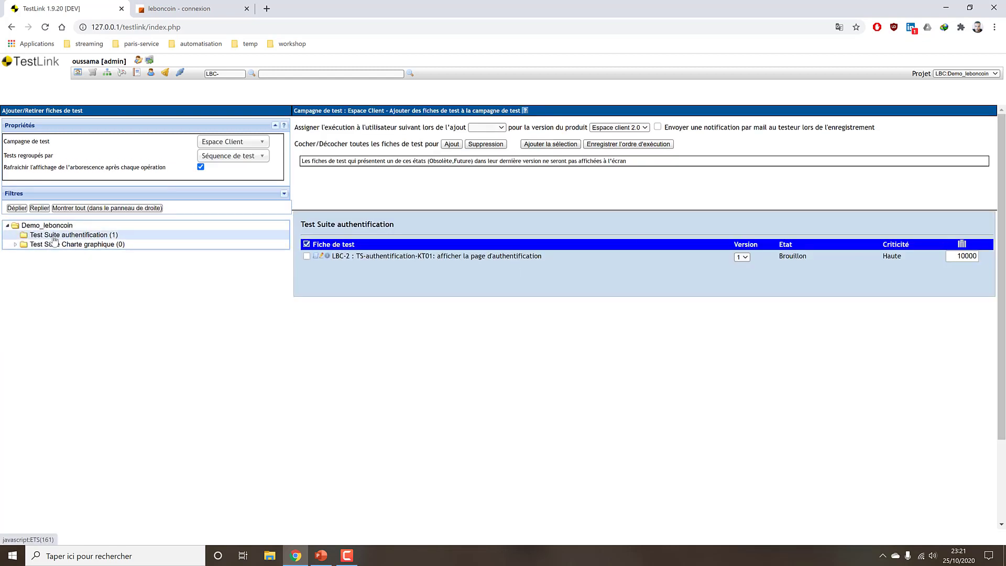
pyautogui.click(306, 256)
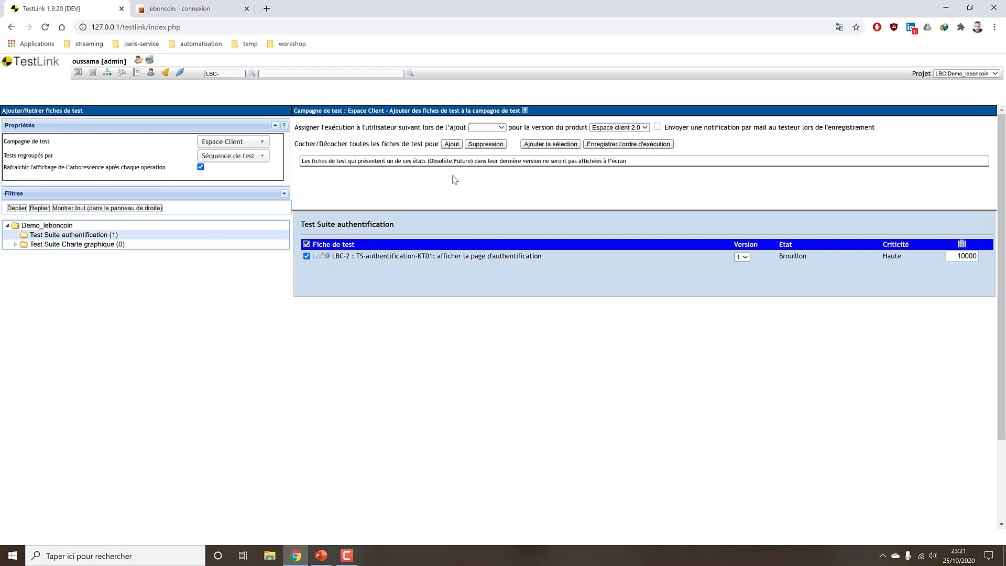
pyautogui.click(559, 147)
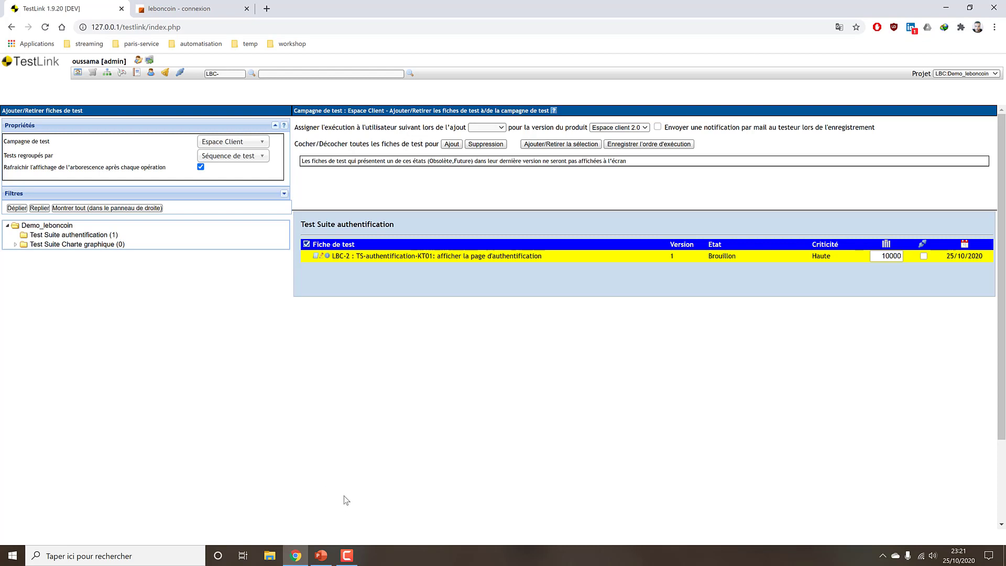
pyautogui.click(347, 555)
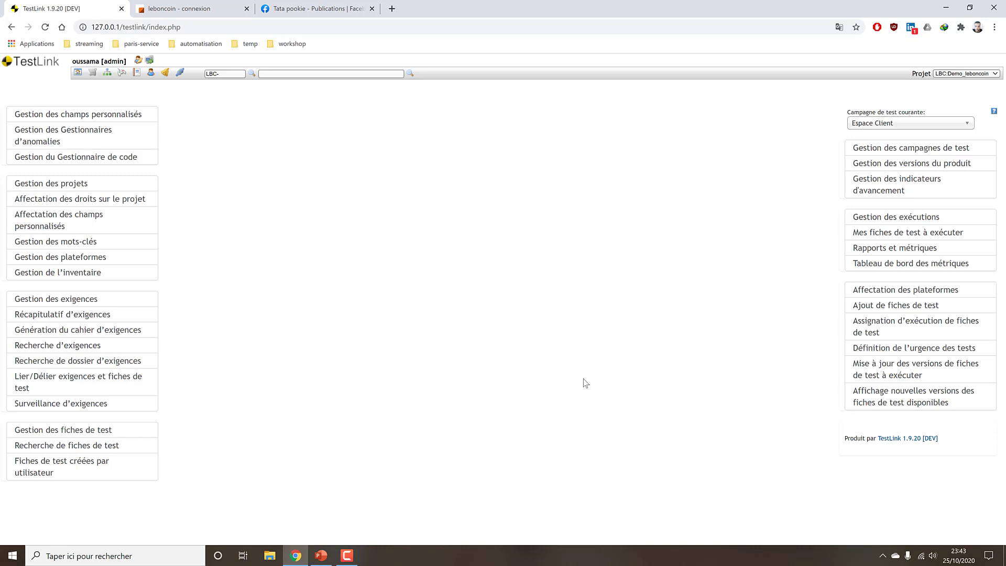
# Create a new version of the LBC-2 test case in Test Suite authentification from test case management
pyautogui.click(106, 428)
pyautogui.click(50, 219)
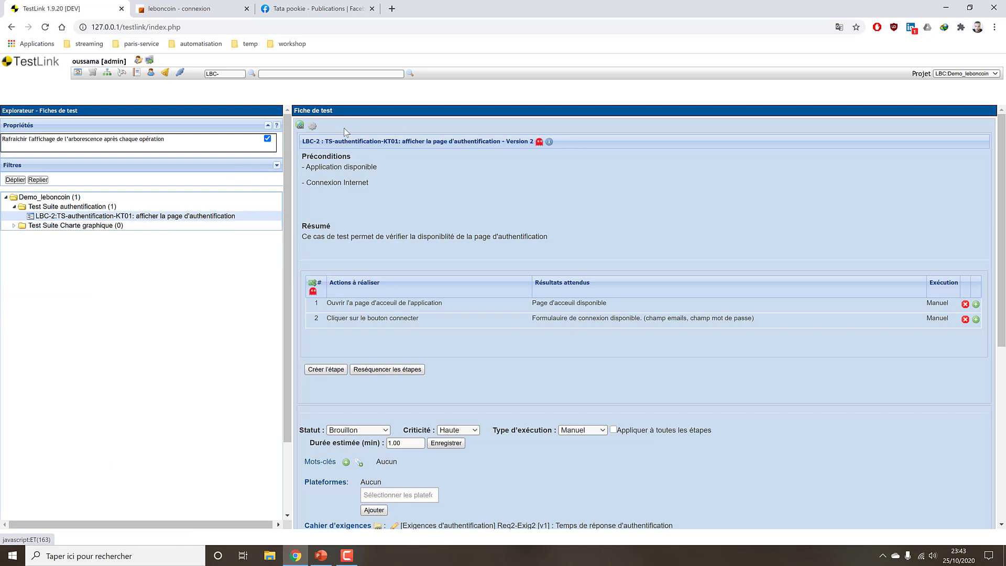
pyautogui.click(317, 129)
pyautogui.click(538, 164)
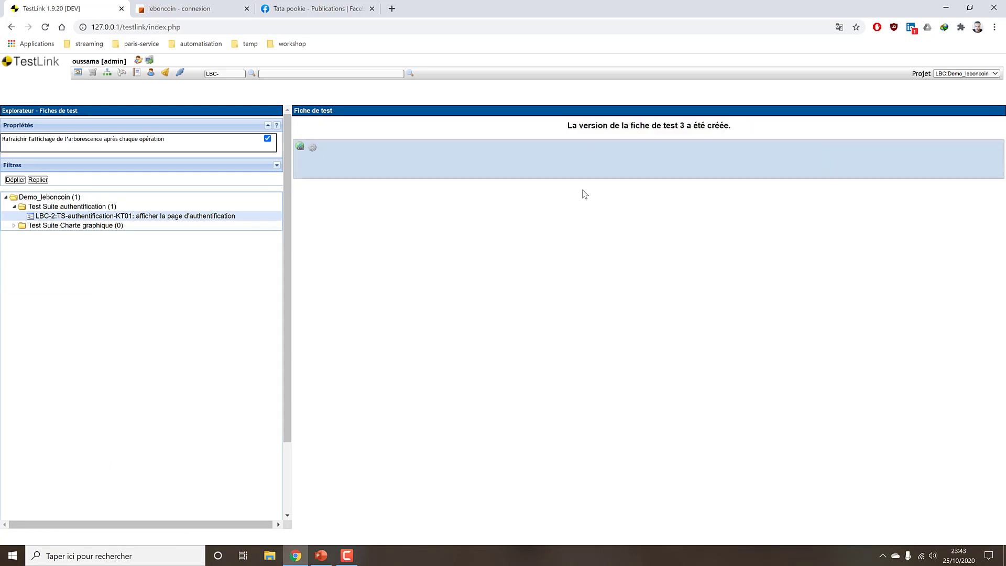
pyautogui.scroll(-2, 439, 284)
pyautogui.scroll(2, 431, 276)
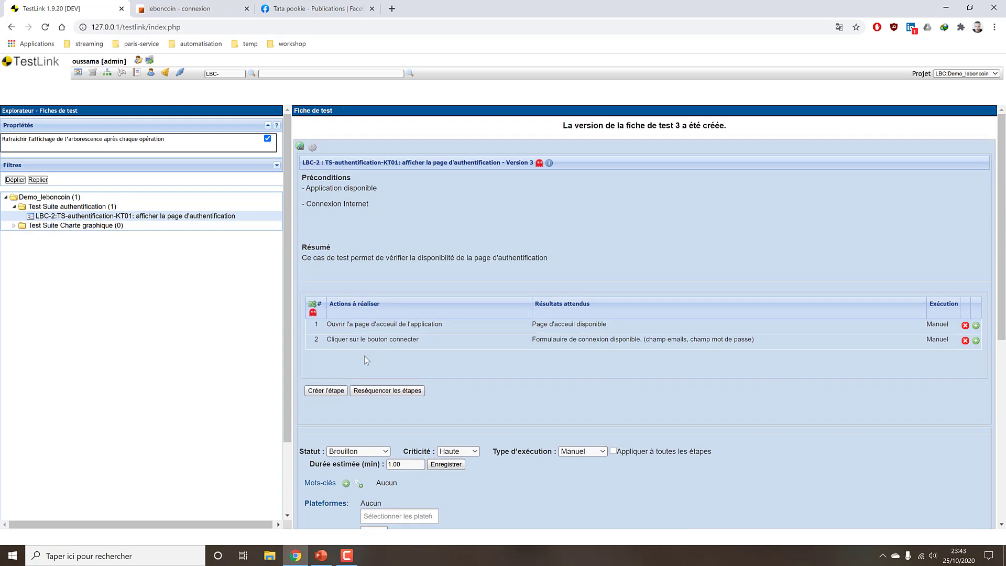
# Edit version 3 of LBC-2 to remove the "- Connexion Internet" precondition and save it
pyautogui.click(313, 147)
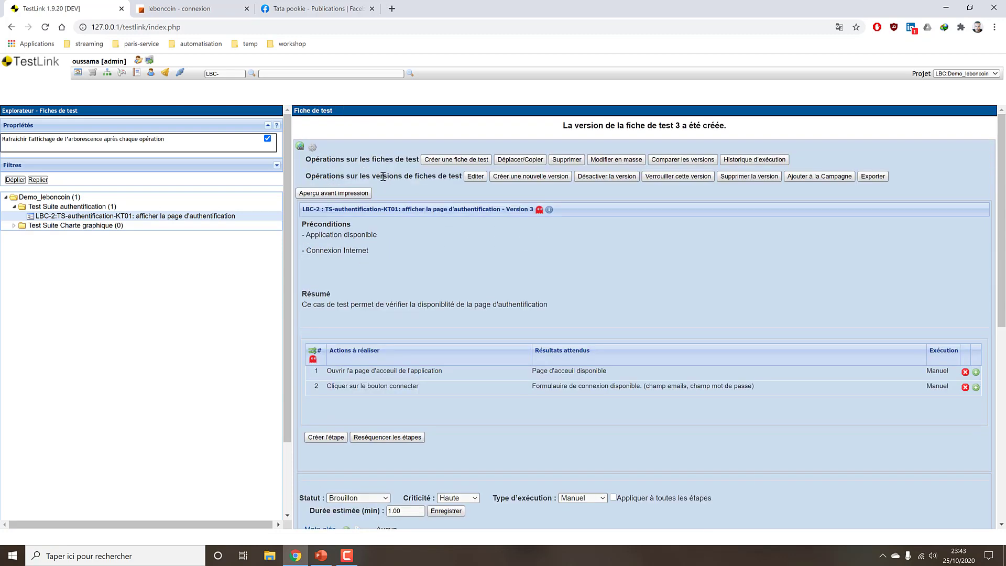
pyautogui.click(474, 177)
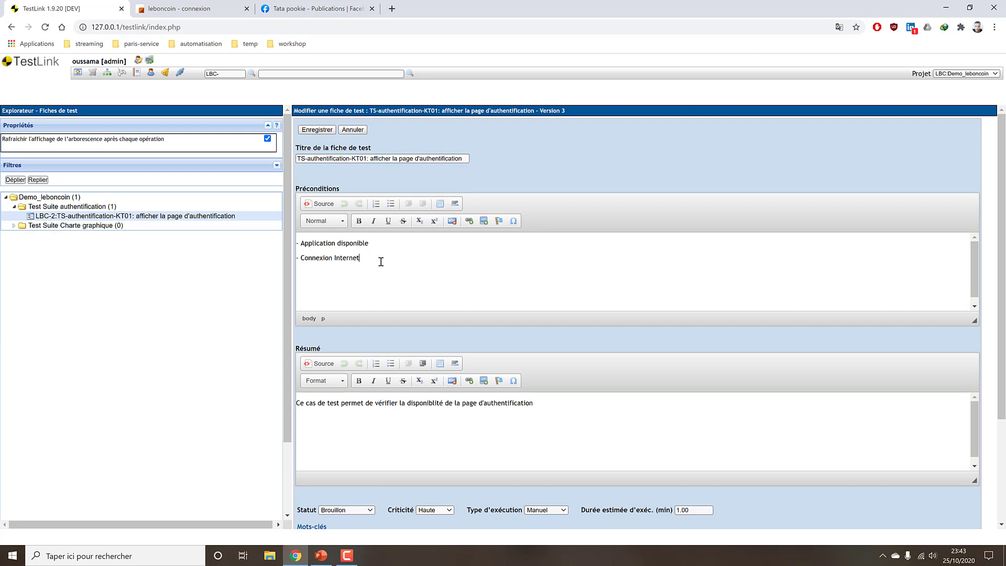
pyautogui.moveTo(380, 259); pyautogui.dragTo(288, 256)
pyautogui.press('BackSpace')
pyautogui.press('BackSpace')
pyautogui.click(329, 129)
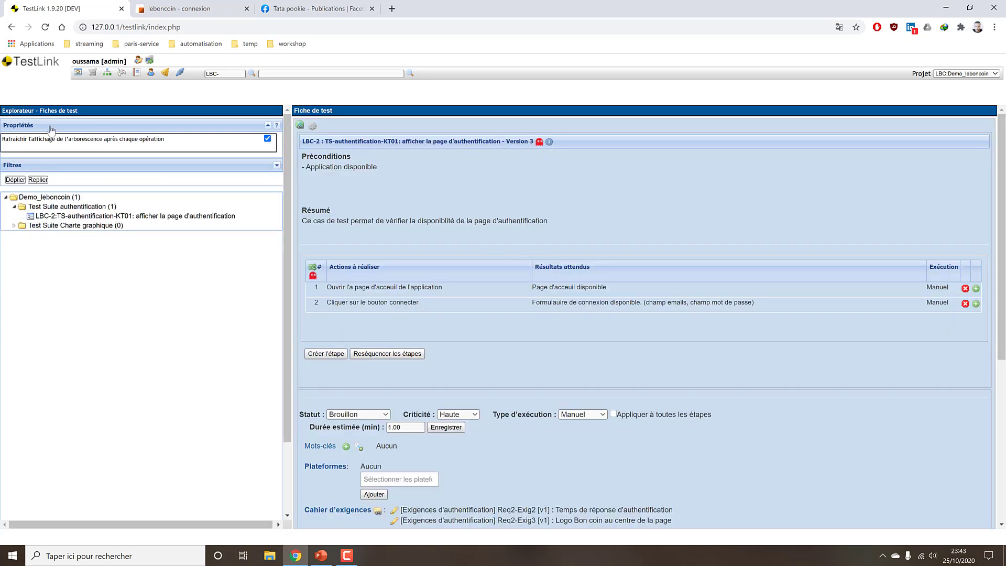
# Open the update of test case versions to execute and display LBC-2 for the Espace Client campaign
pyautogui.click(78, 73)
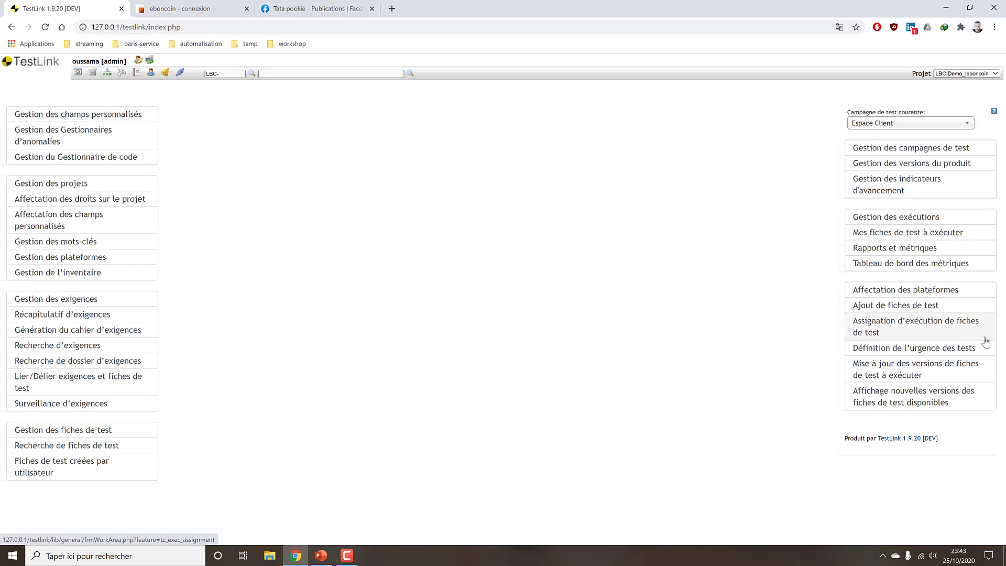
pyautogui.click(930, 377)
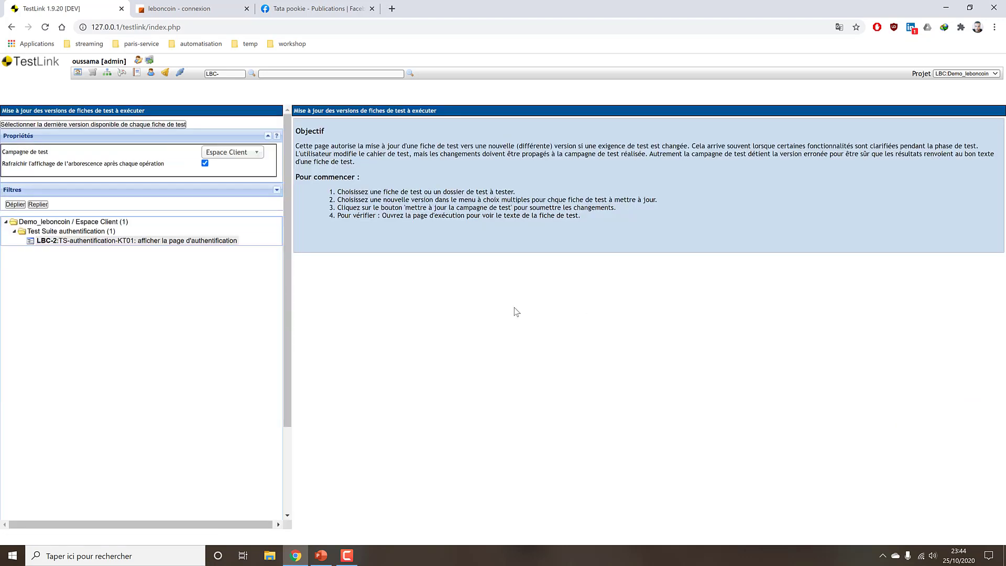
pyautogui.click(125, 240)
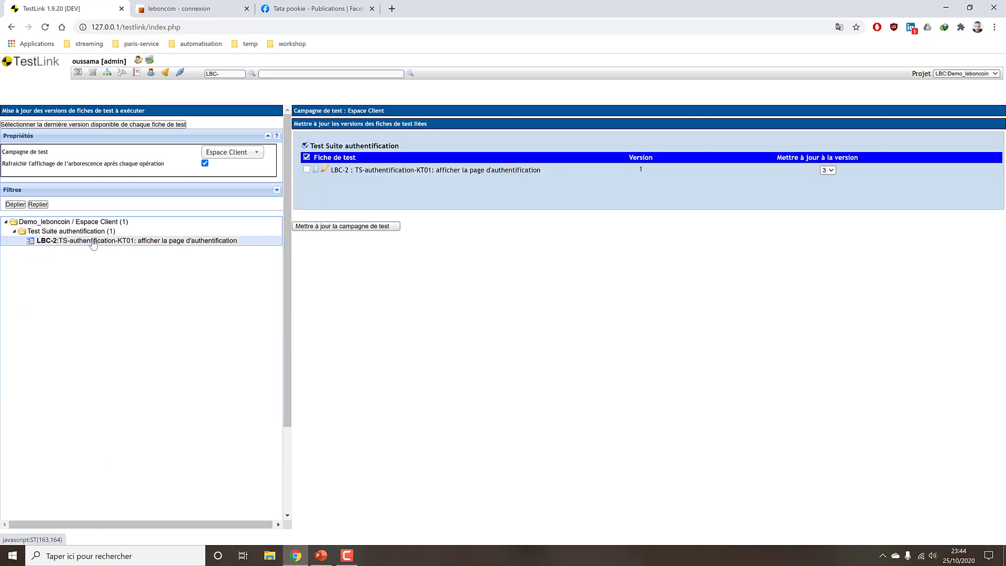
# Check the test tree of the Mise a jour de la charte graphique campaign and return to Espace Client
pyautogui.click(233, 152)
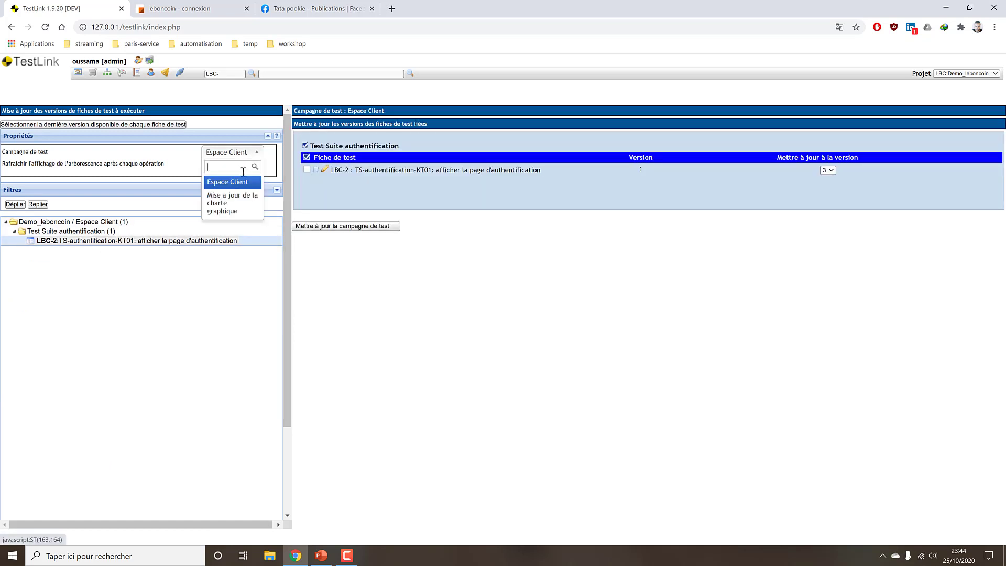
pyautogui.click(229, 210)
pyautogui.click(243, 153)
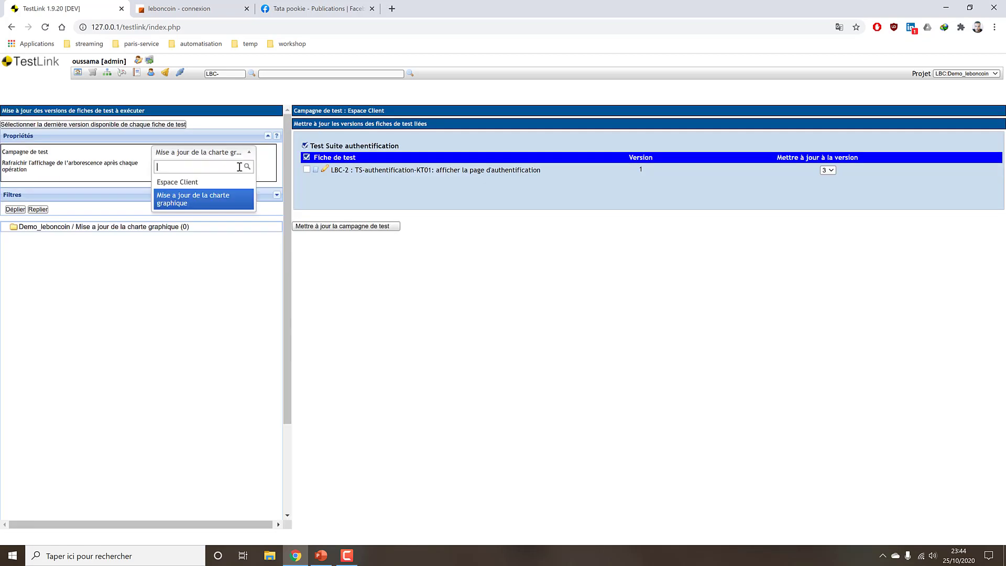
pyautogui.click(217, 198)
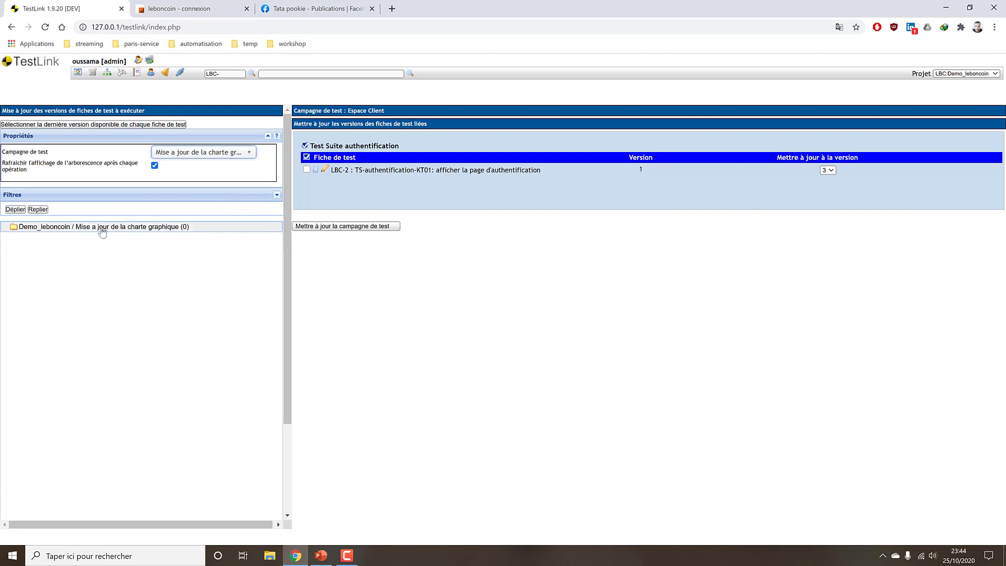
pyautogui.click(229, 155)
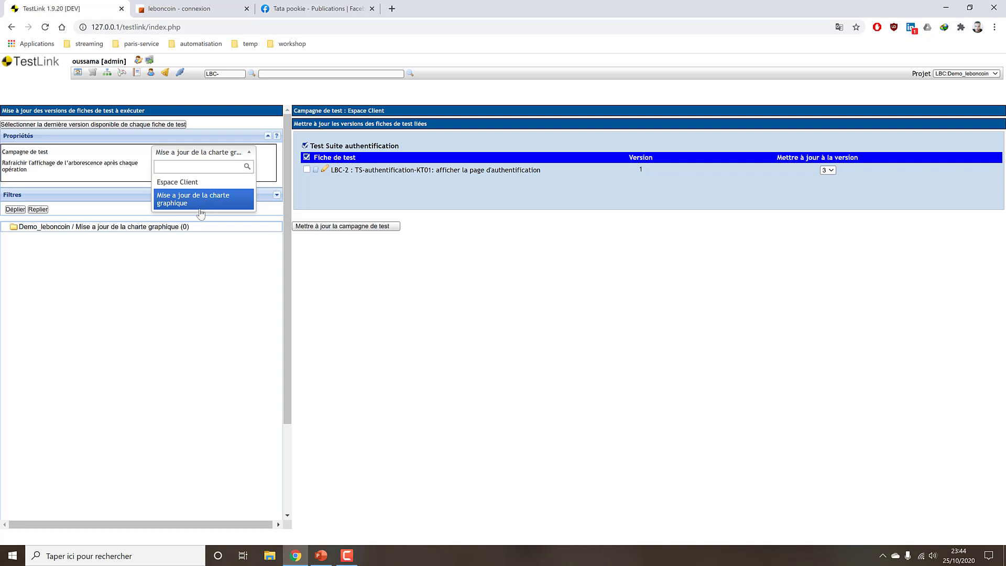
pyautogui.click(173, 183)
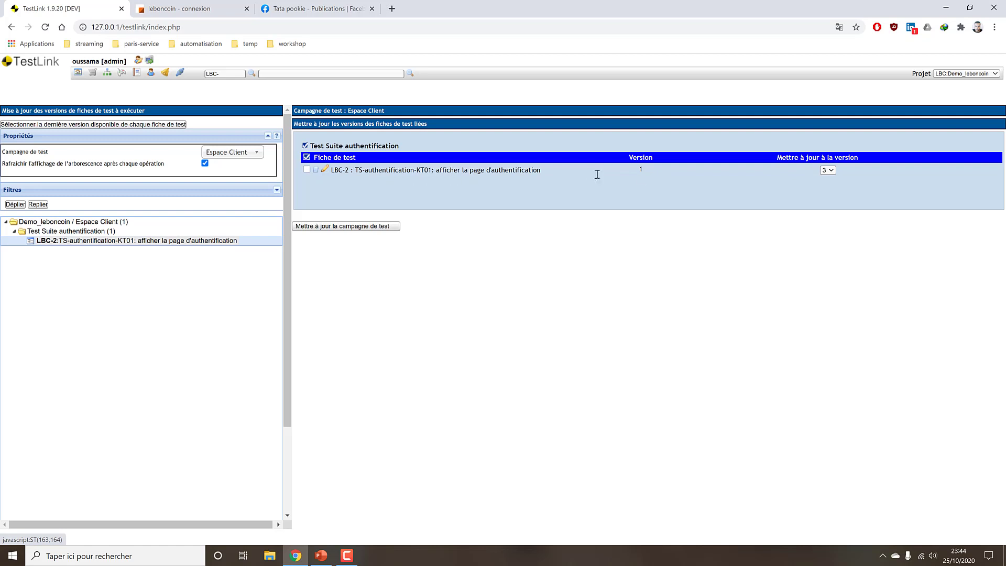
# Update the LBC-2 test case linked to the Espace Client campaign to version 3
pyautogui.moveTo(630, 171); pyautogui.dragTo(647, 170)
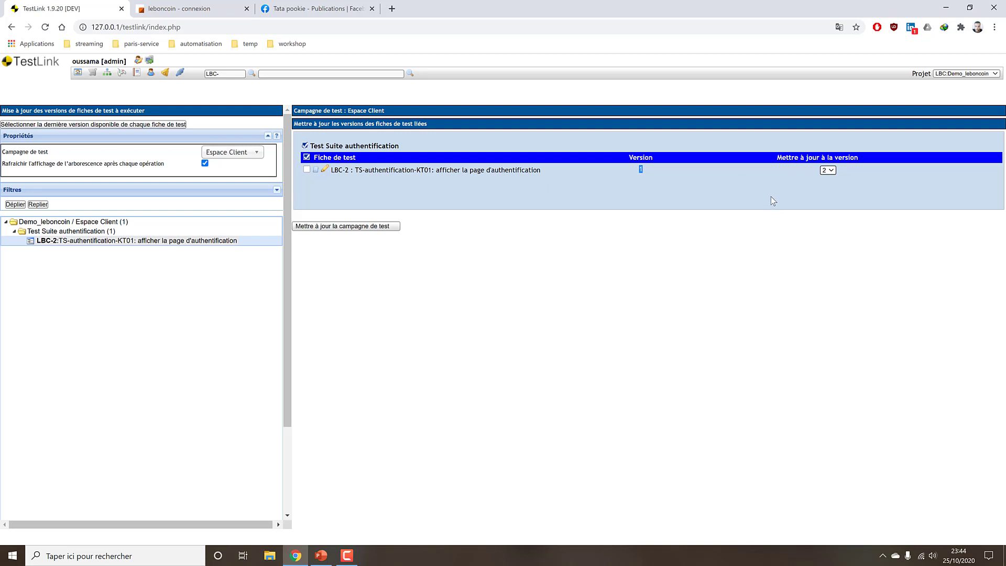
pyautogui.click(306, 170)
pyautogui.click(828, 170)
pyautogui.click(829, 179)
pyautogui.click(377, 230)
# Display the newer available test case versions and check both the Mise a jour de la charte graphique and Espace Client campaigns
pyautogui.click(77, 72)
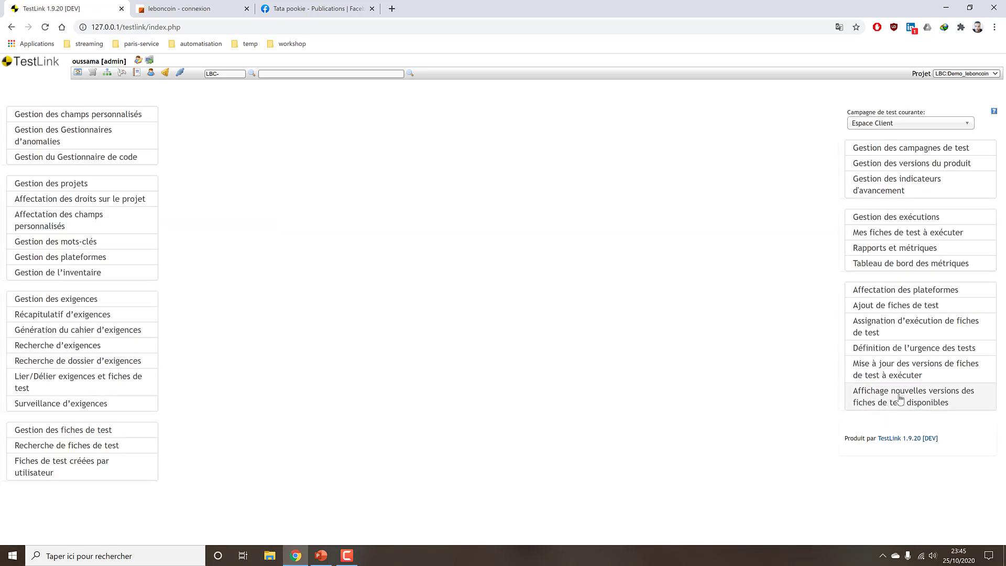
pyautogui.click(892, 400)
pyautogui.click(158, 137)
pyautogui.click(131, 148)
pyautogui.click(126, 137)
pyautogui.click(126, 152)
pyautogui.click(125, 137)
pyautogui.click(126, 146)
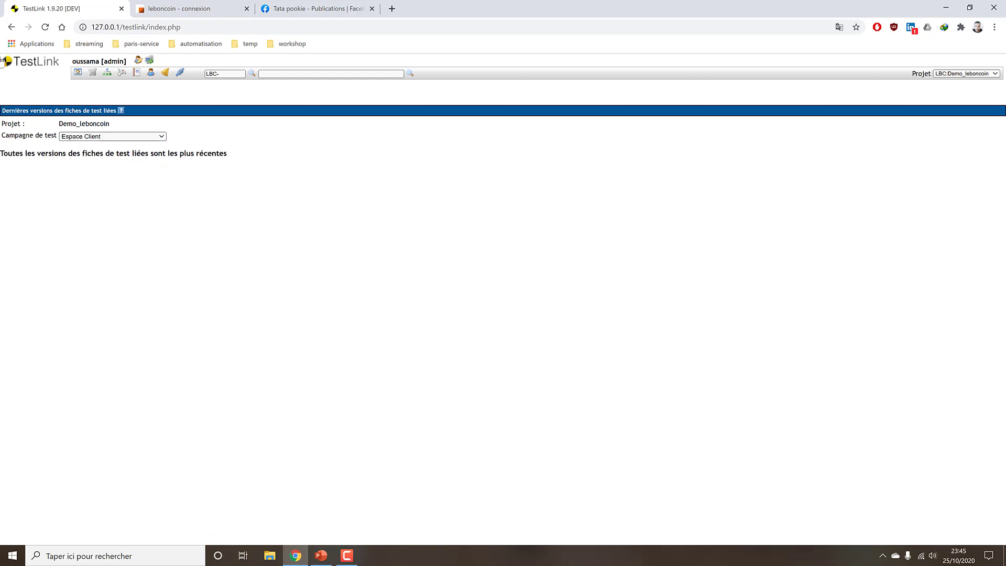
# Reload the page of newer available test case versions and check the campaigns again, ending on Espace Client
pyautogui.click(10, 28)
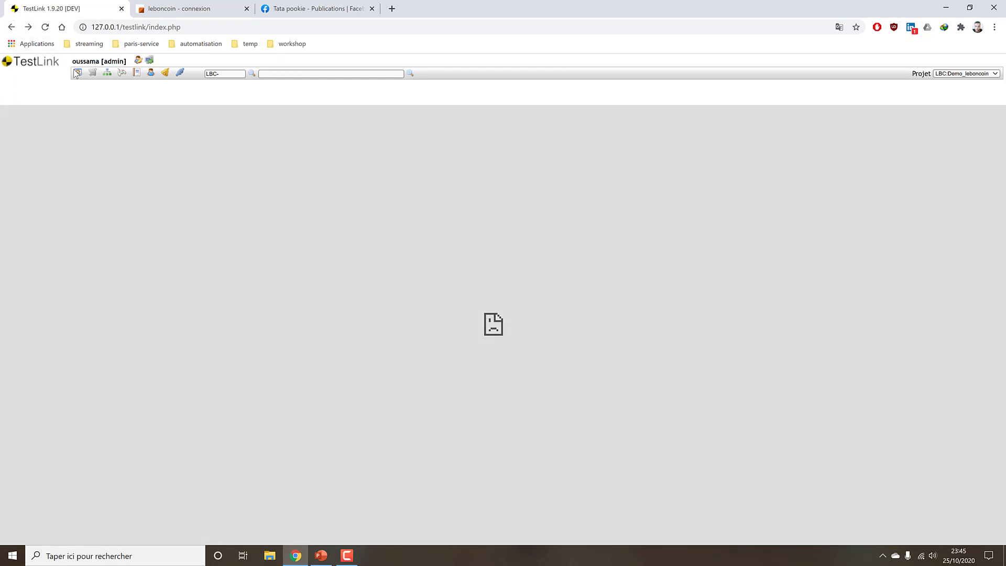
pyautogui.click(77, 73)
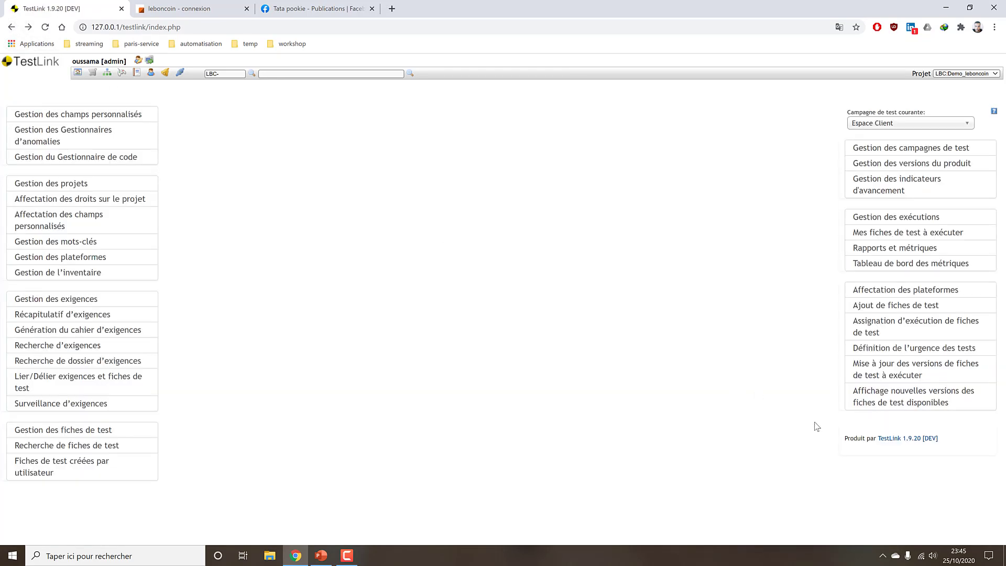
pyautogui.click(875, 408)
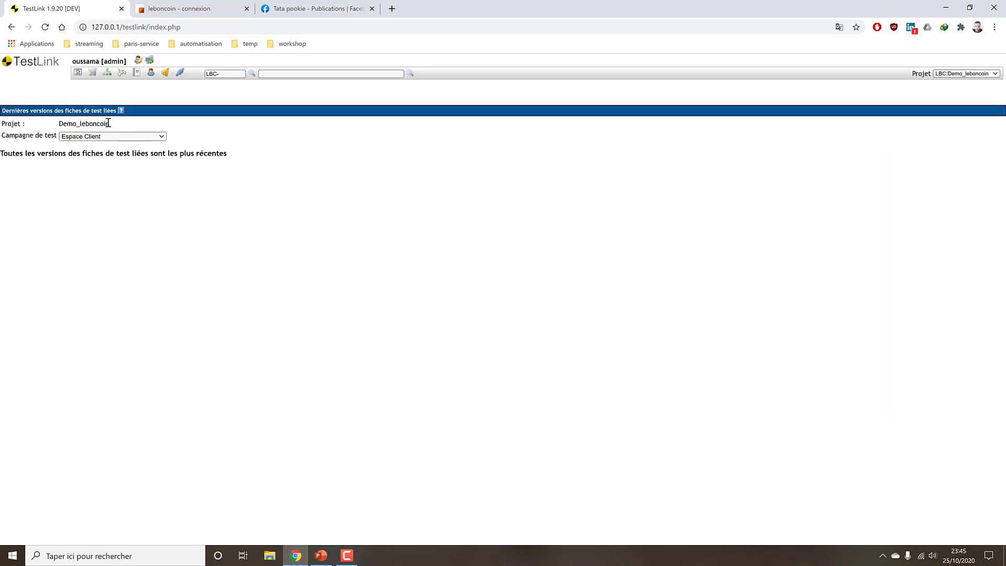
pyautogui.click(113, 152)
pyautogui.click(118, 137)
pyautogui.click(119, 144)
# Reopen LBC-2 in test case management and create a new version from version 3
pyautogui.click(77, 74)
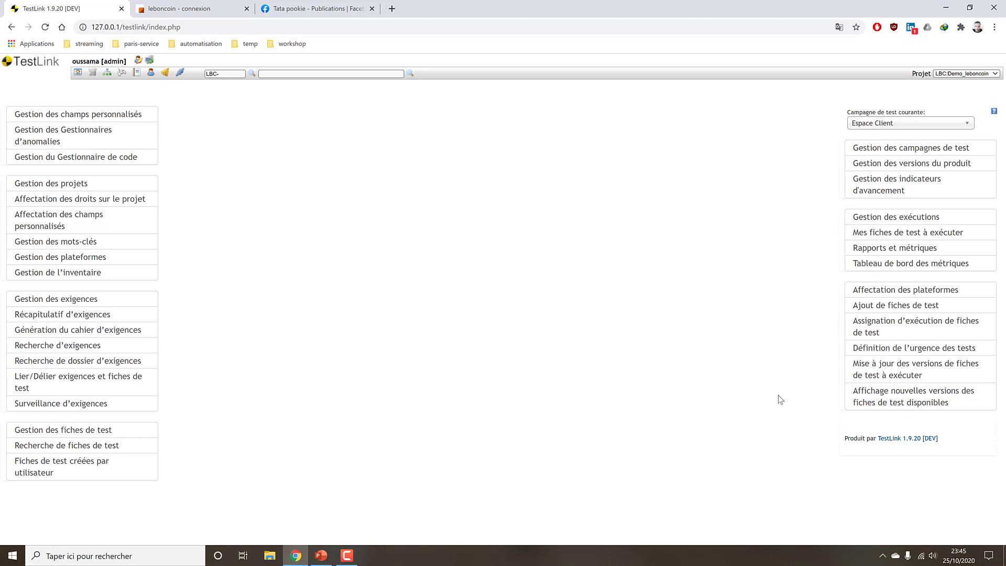
pyautogui.click(107, 430)
pyautogui.click(97, 216)
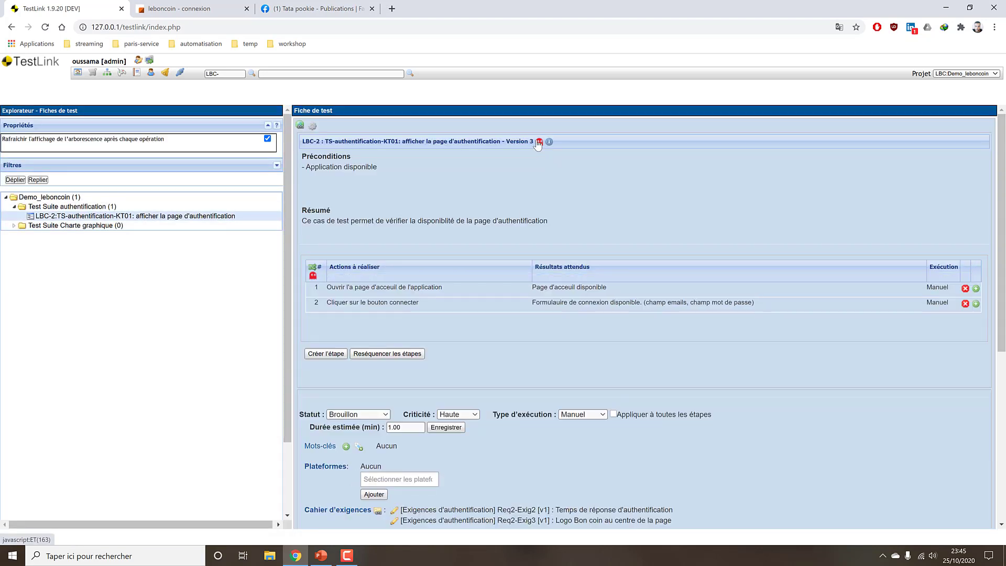
pyautogui.click(306, 123)
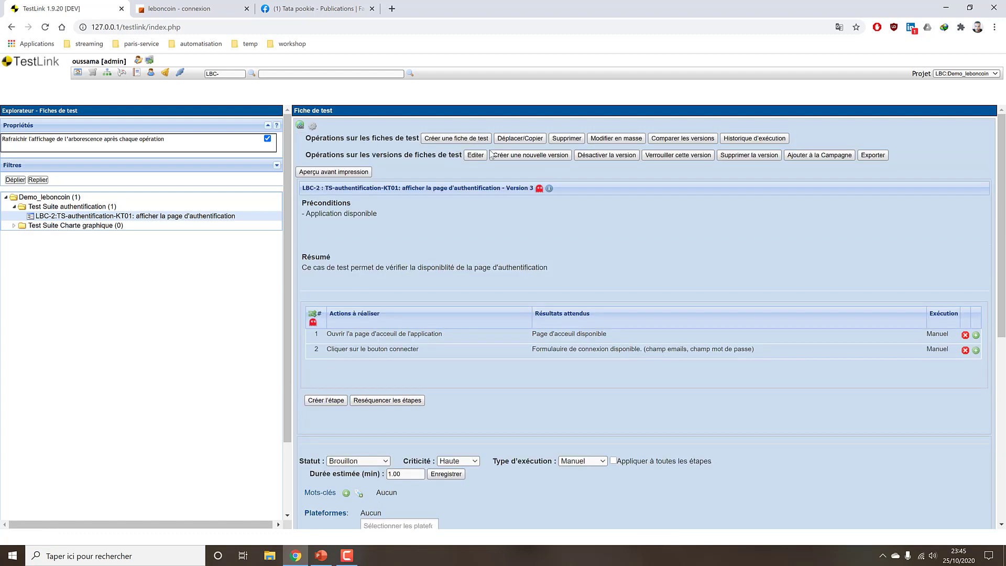
pyautogui.click(519, 158)
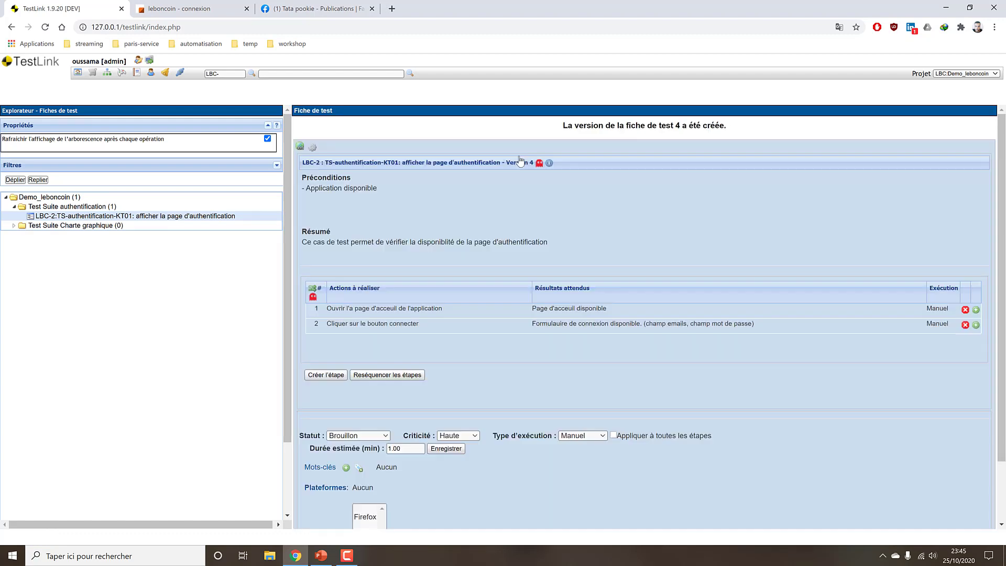
pyautogui.scroll(-5, 456, 330)
pyautogui.scroll(5, 299, 179)
# Display the newer available versions for the Espace Client campaign and compare the linked and latest versions of LBC-2
pyautogui.click(77, 73)
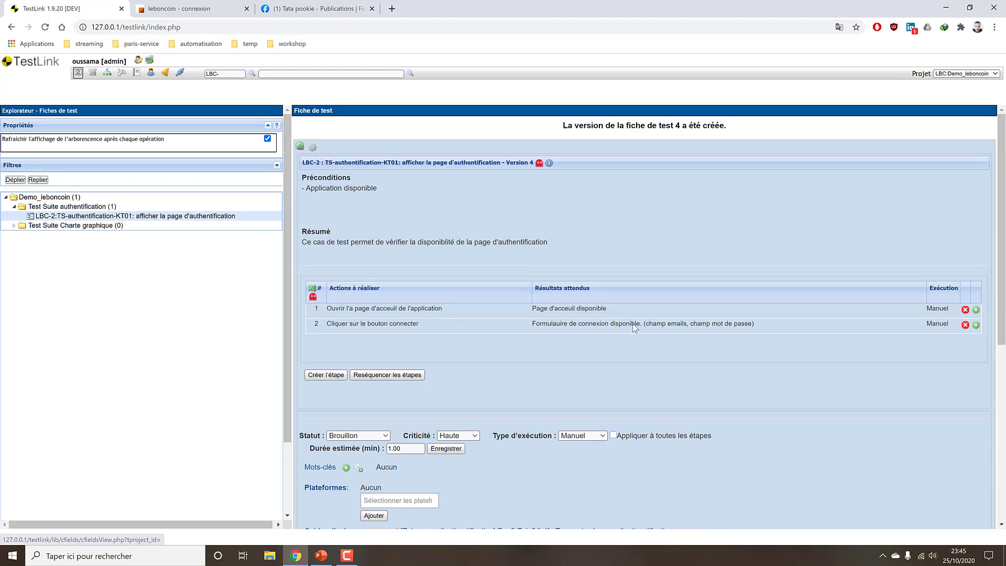
pyautogui.click(938, 394)
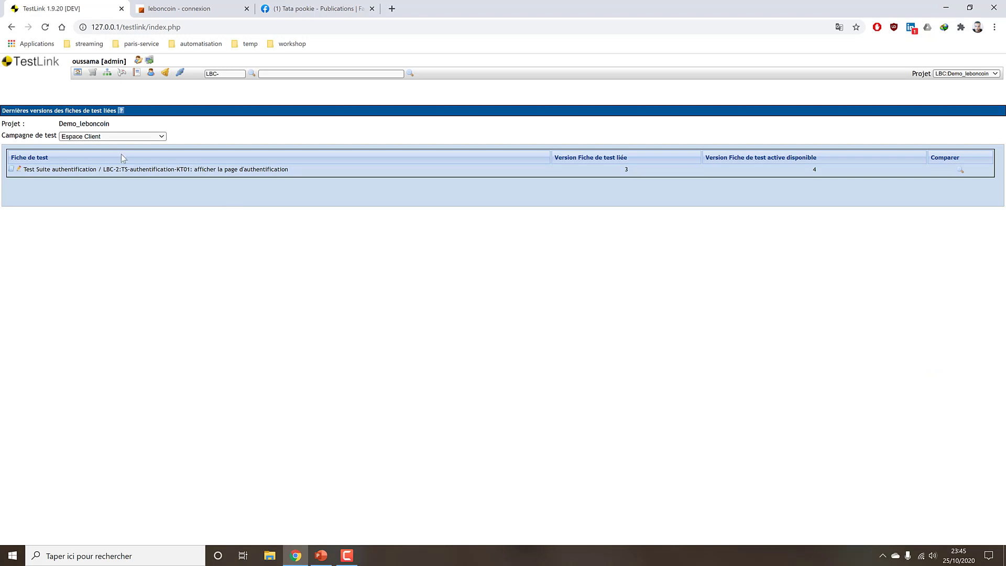
pyautogui.click(89, 138)
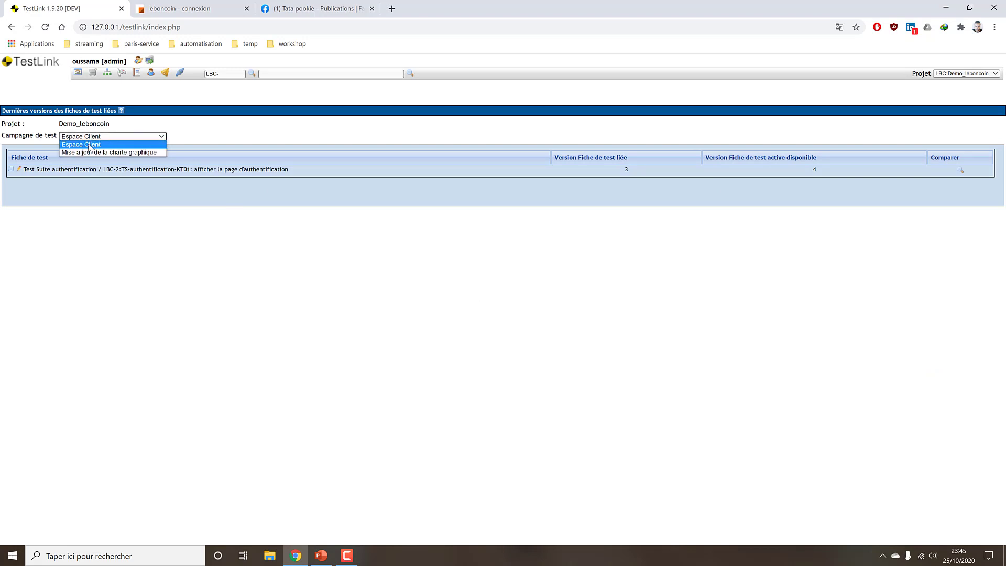
pyautogui.click(92, 145)
pyautogui.click(103, 137)
pyautogui.click(95, 139)
pyautogui.click(60, 136)
pyautogui.click(110, 146)
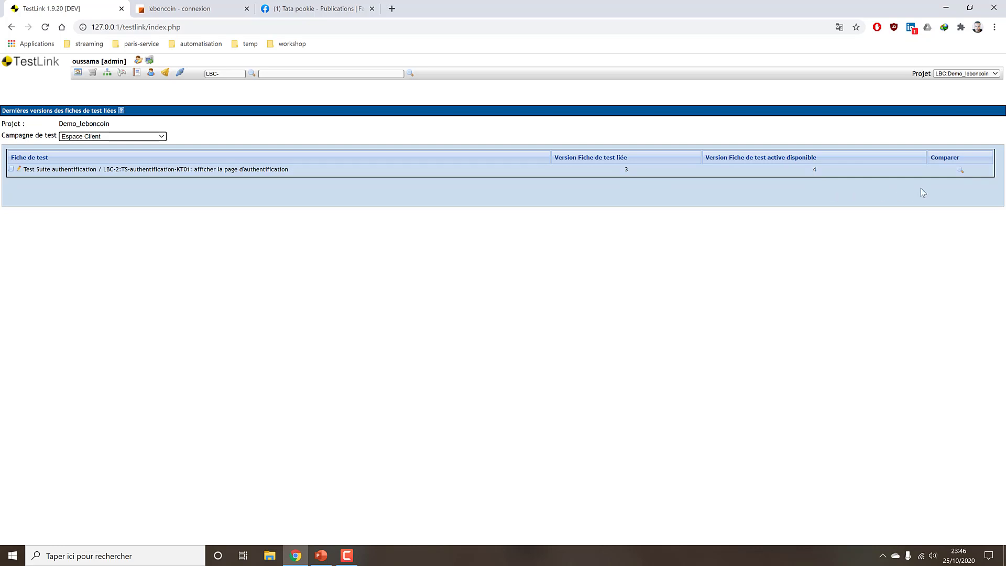
pyautogui.click(959, 171)
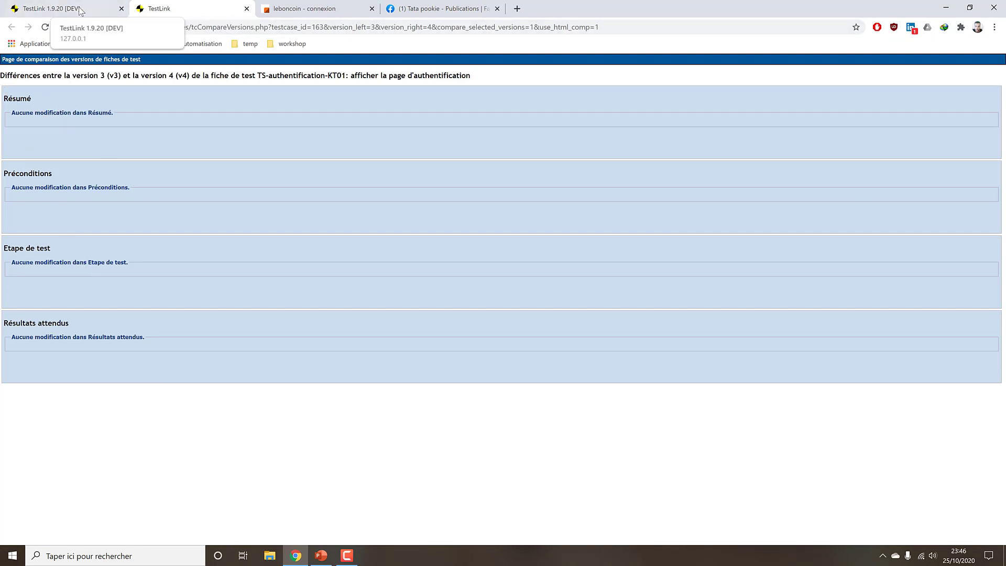
pyautogui.click(246, 8)
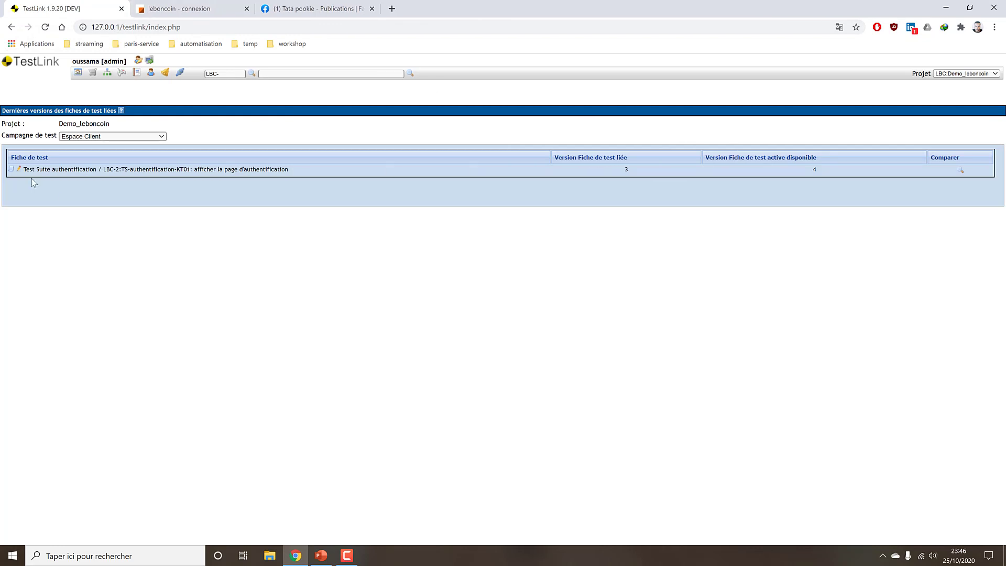
# Return to LBC-2 in test case management and create a new version from version 4
pyautogui.click(78, 72)
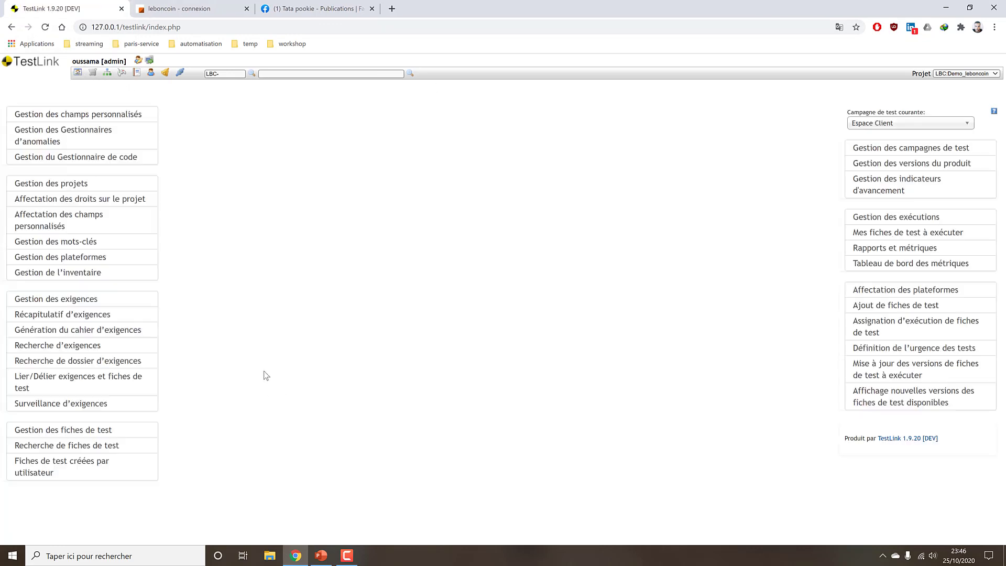
pyautogui.click(68, 429)
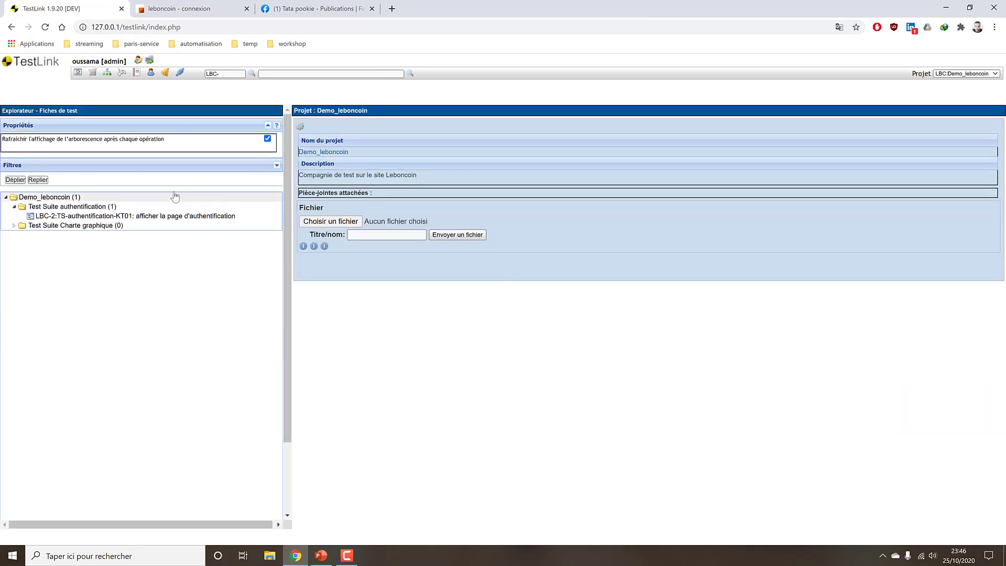
pyautogui.click(116, 216)
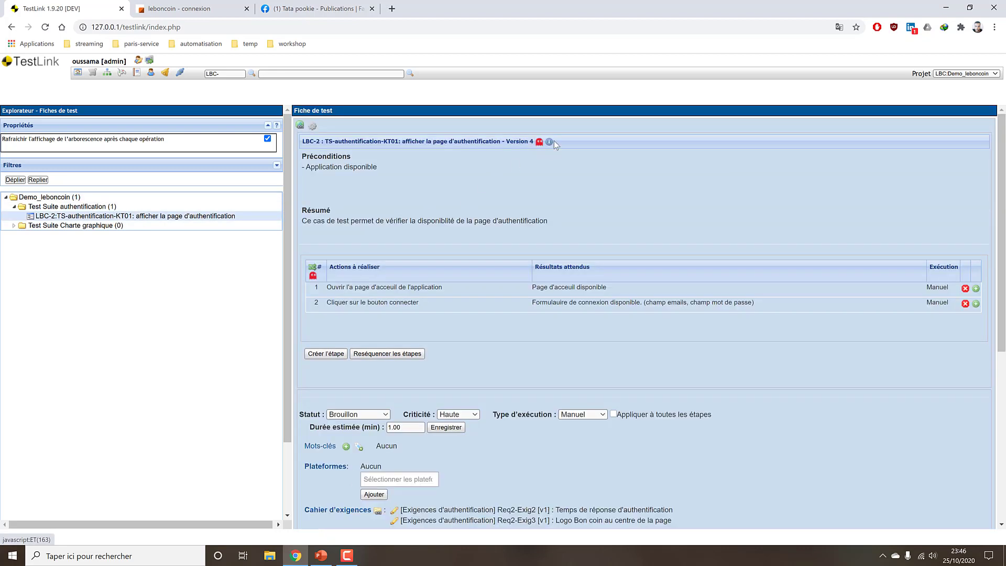
pyautogui.click(313, 125)
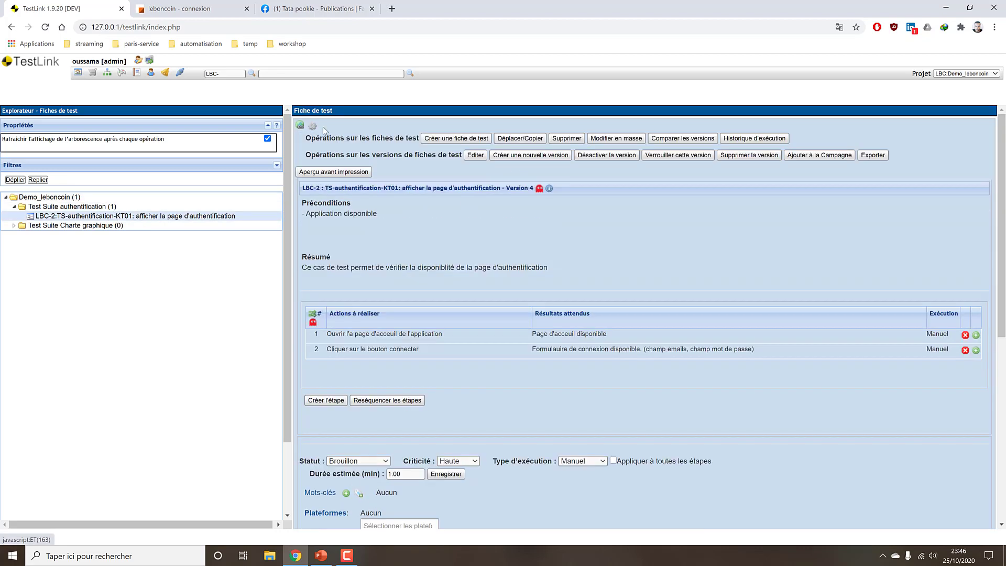
pyautogui.click(524, 155)
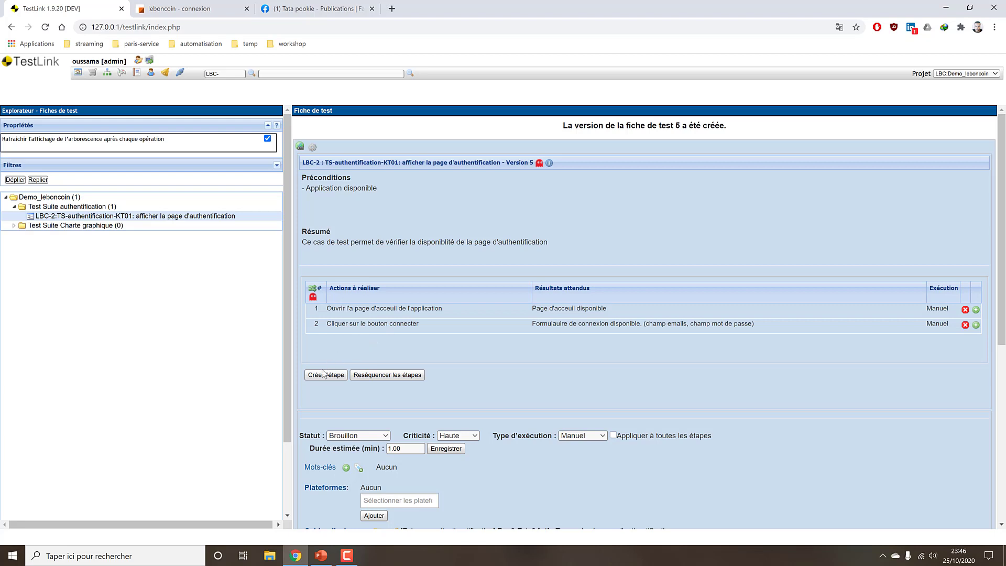
# Edit version 5 of LBC-2 by adding "de l'application" to the end of its summary, and save it
pyautogui.click(313, 147)
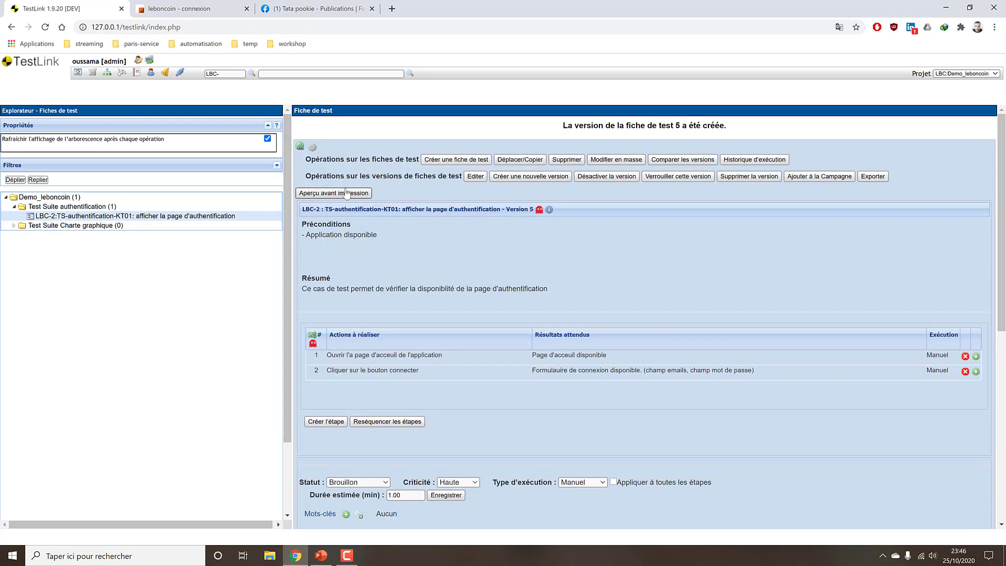
pyautogui.click(474, 177)
pyautogui.click(571, 406)
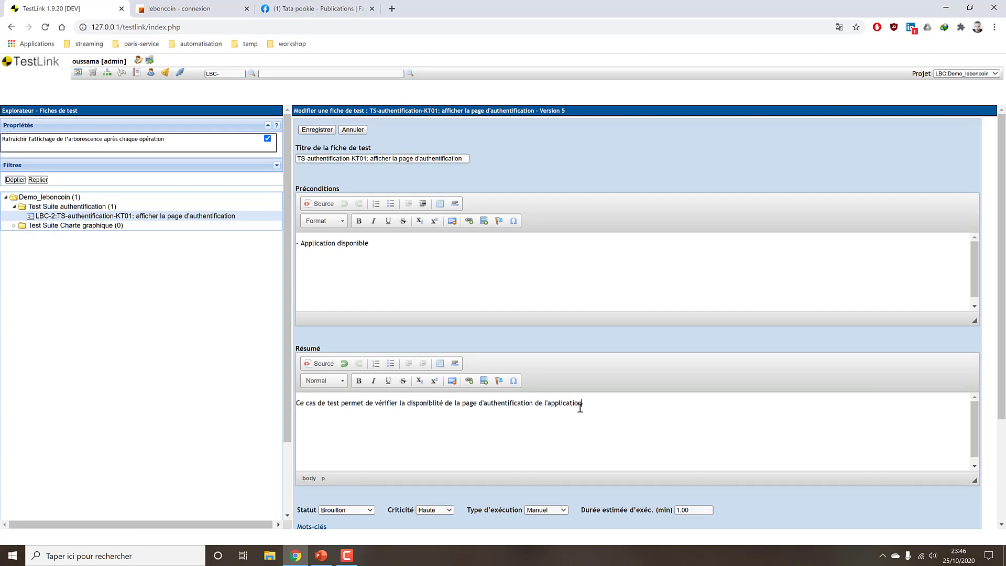
pyautogui.click(310, 130)
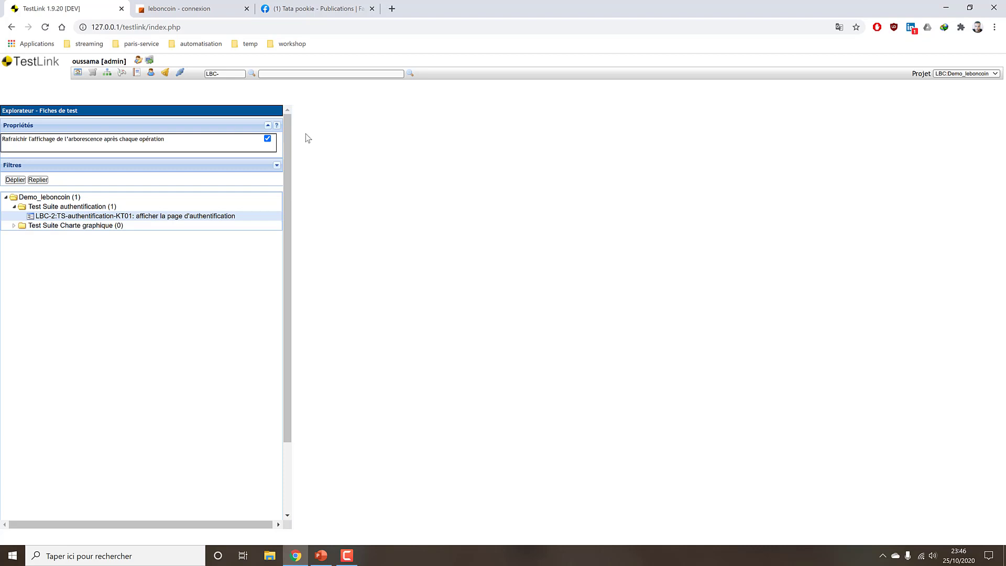
# Display the newer available versions for Espace Client and compare versions 3 and 5 of LBC-2, examining the summary difference
pyautogui.click(78, 72)
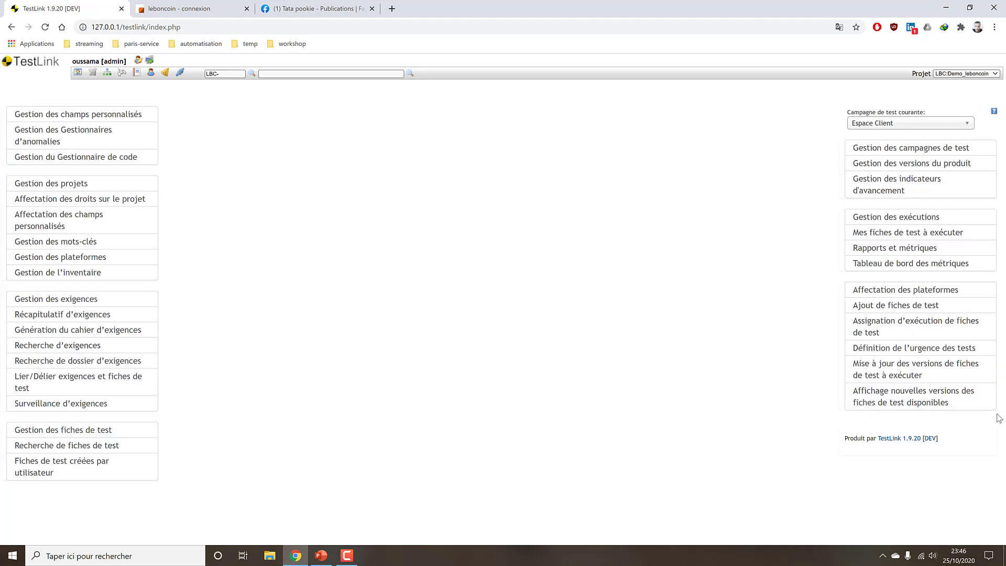
pyautogui.click(891, 395)
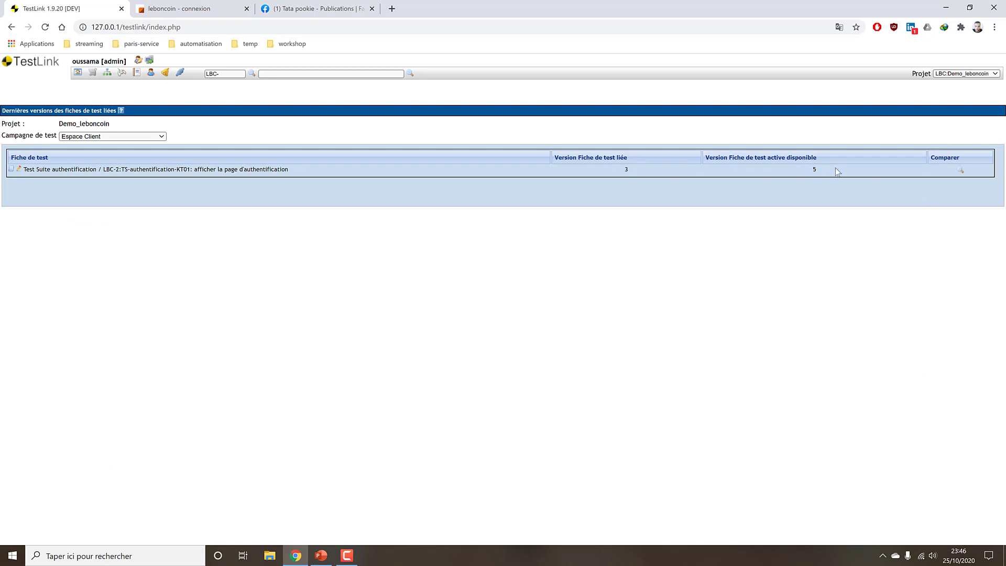
pyautogui.click(960, 170)
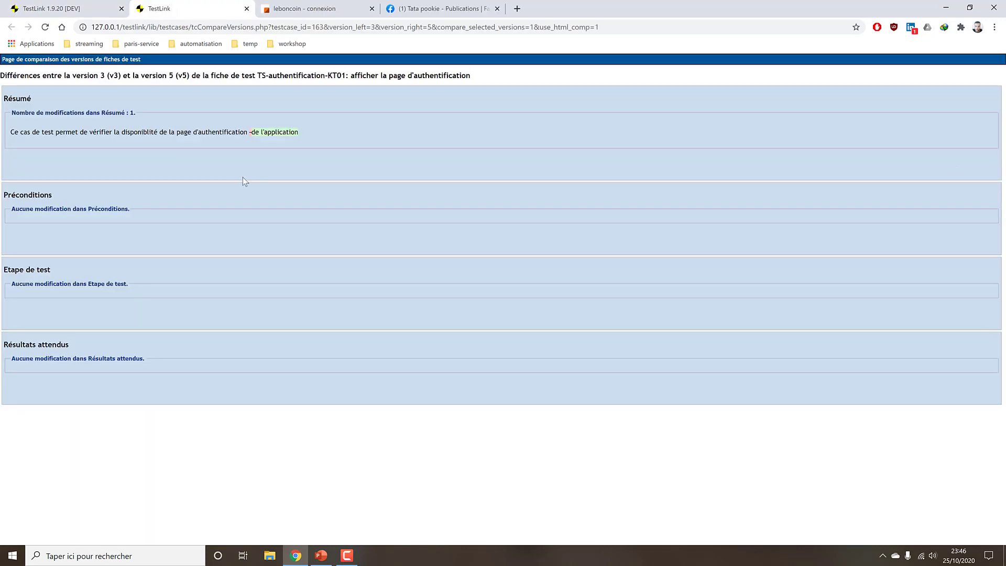
pyautogui.moveTo(339, 135); pyautogui.dragTo(228, 133)
pyautogui.moveTo(292, 132); pyautogui.dragTo(342, 128)
pyautogui.click(338, 126)
pyautogui.moveTo(250, 133); pyautogui.dragTo(299, 132)
pyautogui.hotkey('ctrl', 'w')
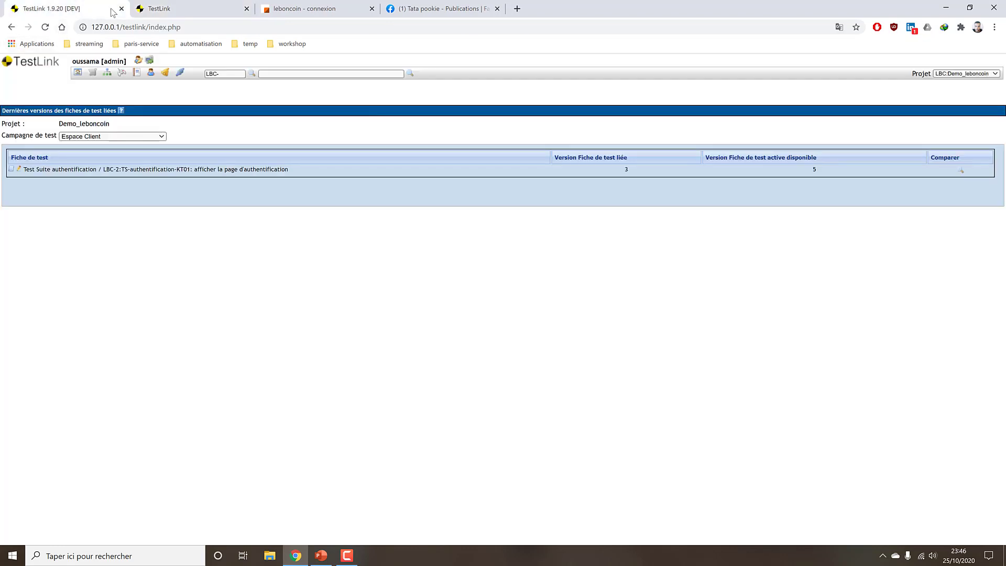
# Review the Espace Client campaign's product versions, Espace client 1.0 and 2.0, and view the campaign's execution management page
pyautogui.click(77, 72)
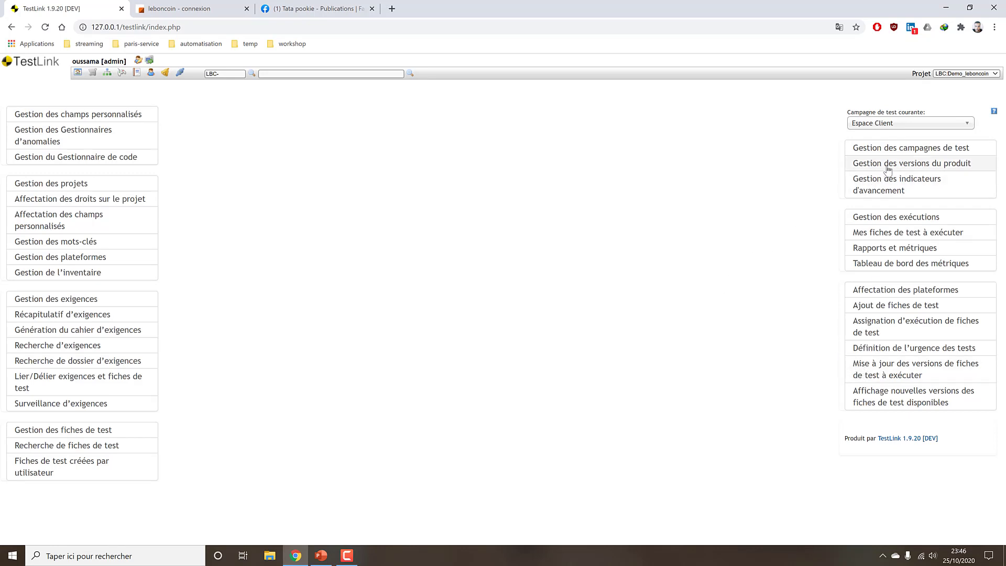
pyautogui.click(879, 131)
pyautogui.click(867, 154)
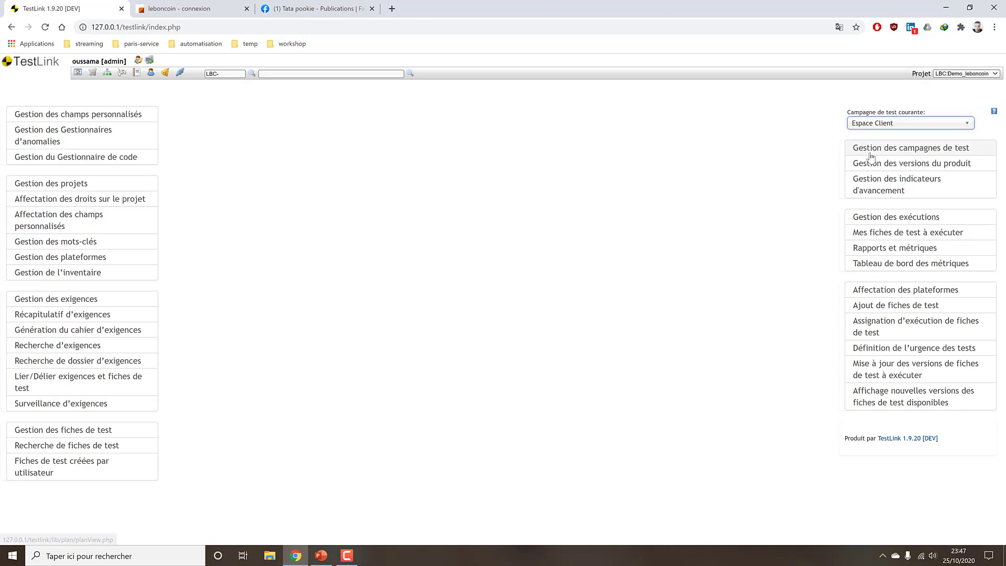
pyautogui.click(912, 163)
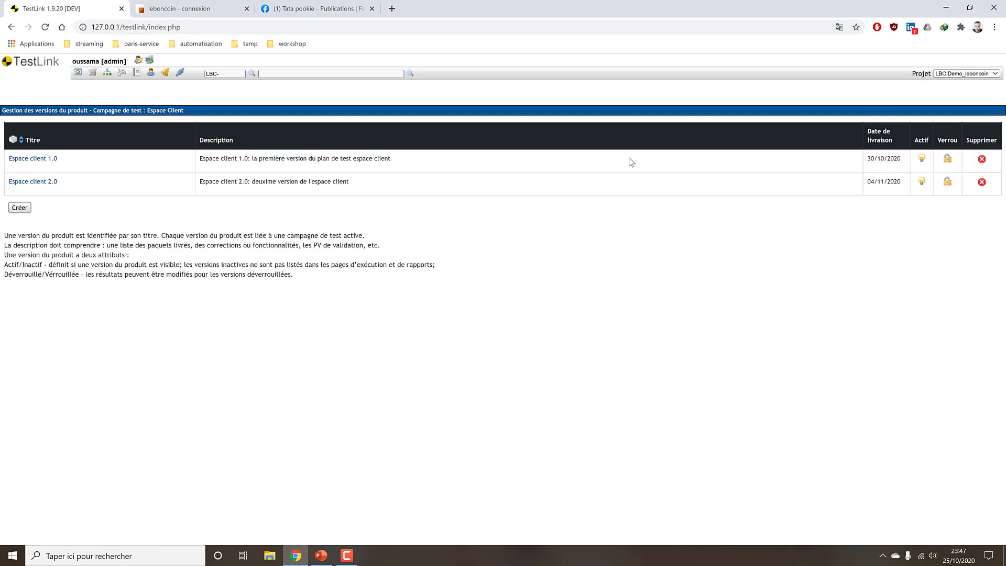
pyautogui.moveTo(76, 159); pyautogui.dragTo(6, 166)
pyautogui.moveTo(88, 182); pyautogui.dragTo(4, 182)
pyautogui.click(386, 207)
pyautogui.click(12, 27)
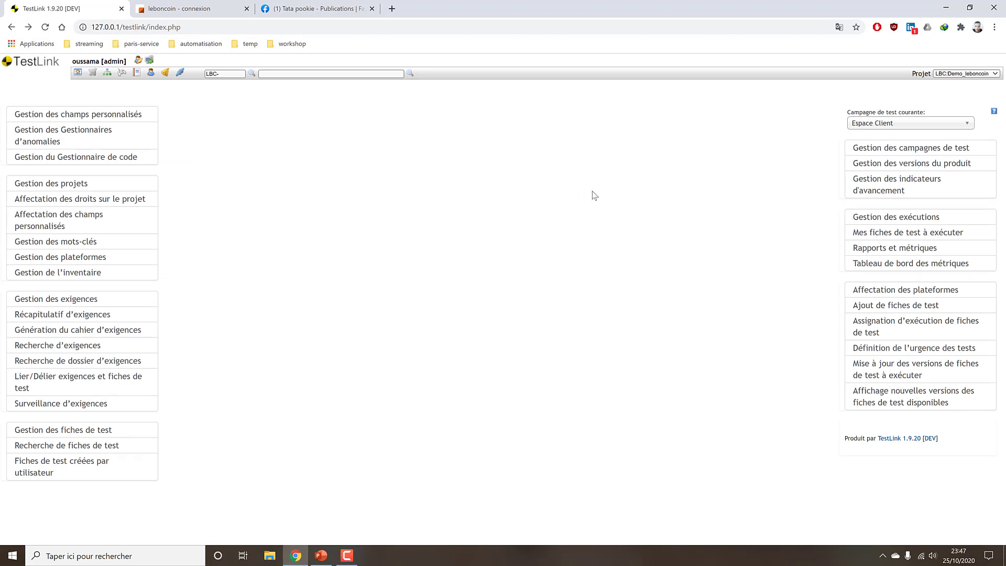
pyautogui.click(874, 219)
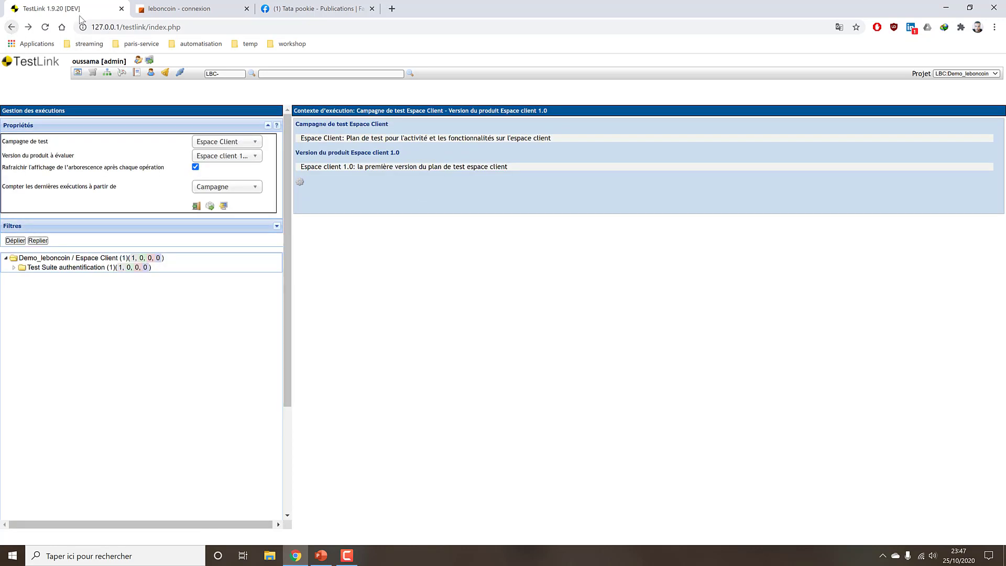
pyautogui.click(78, 72)
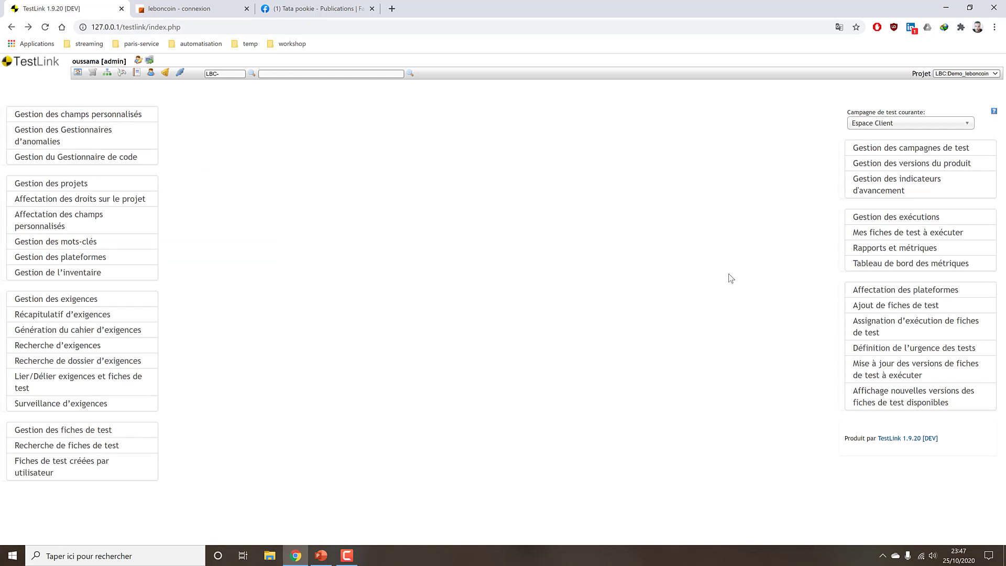
# Open execution assignment for the Espace Client campaign, select product version Espace client 2.0 and display LBC-2
pyautogui.click(921, 322)
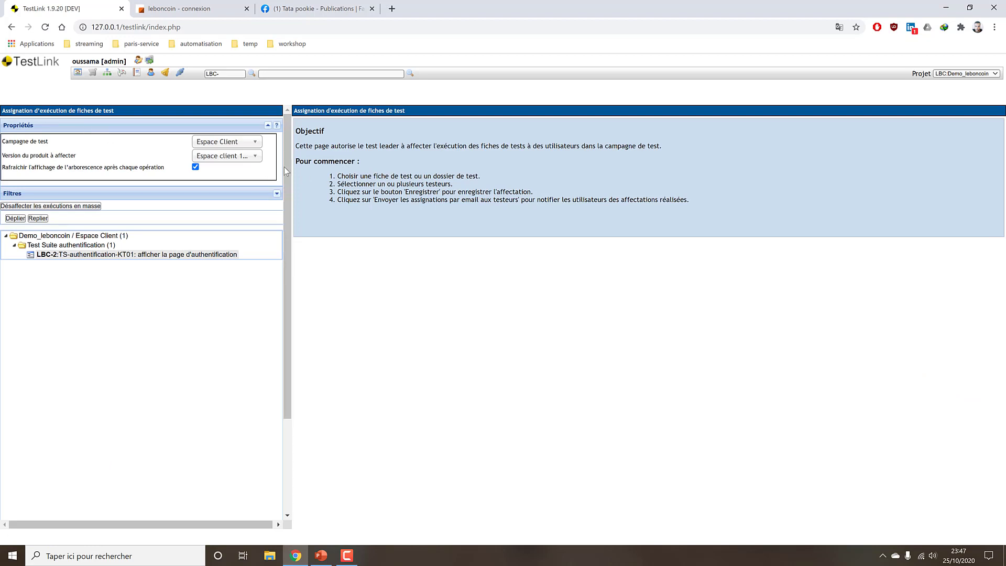
pyautogui.click(11, 27)
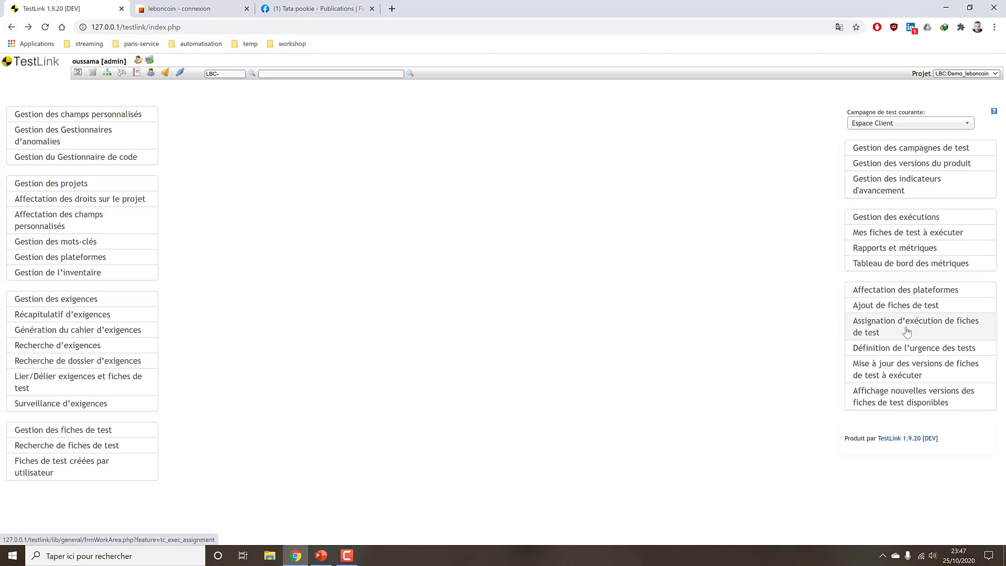
pyautogui.click(912, 332)
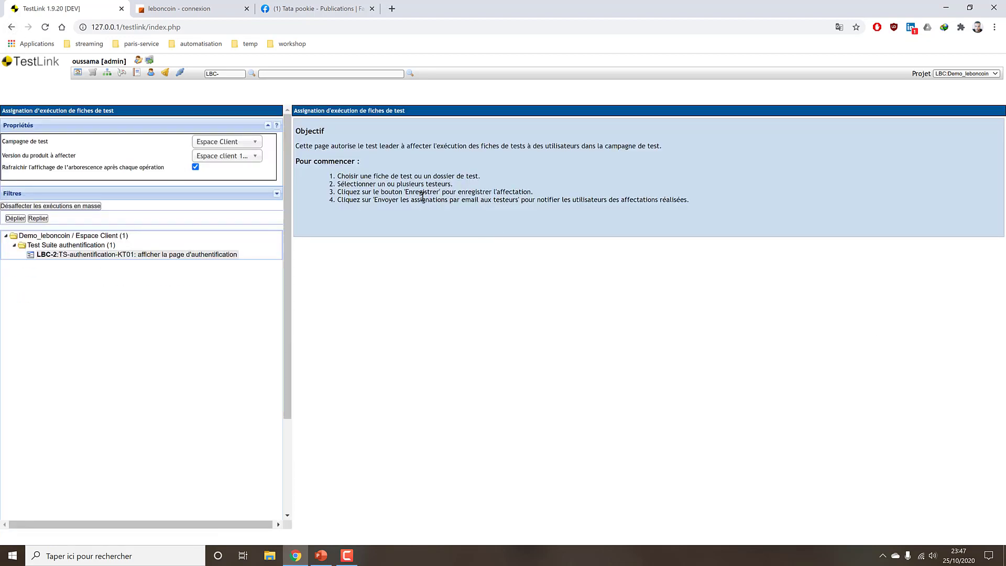
pyautogui.click(253, 142)
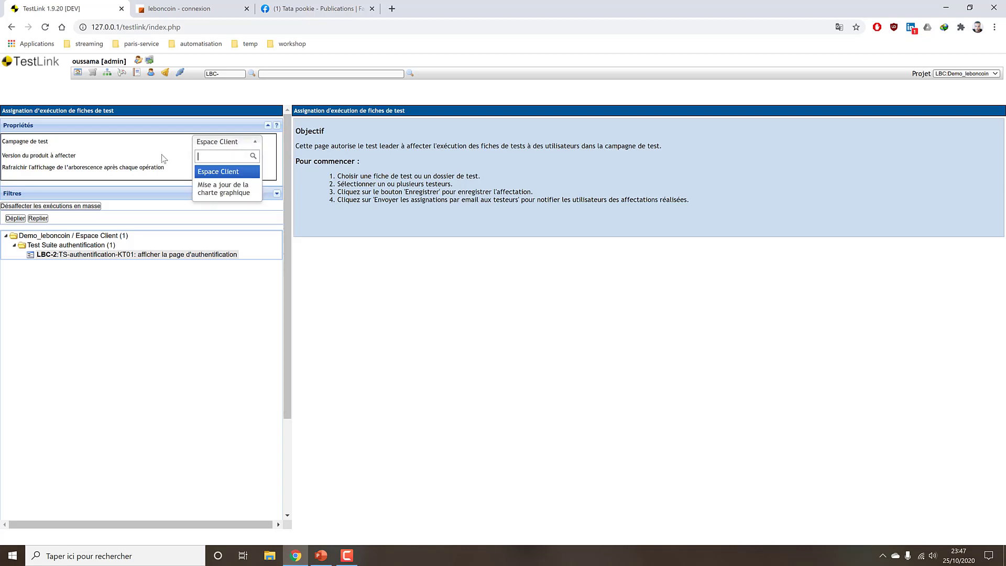
pyautogui.click(220, 172)
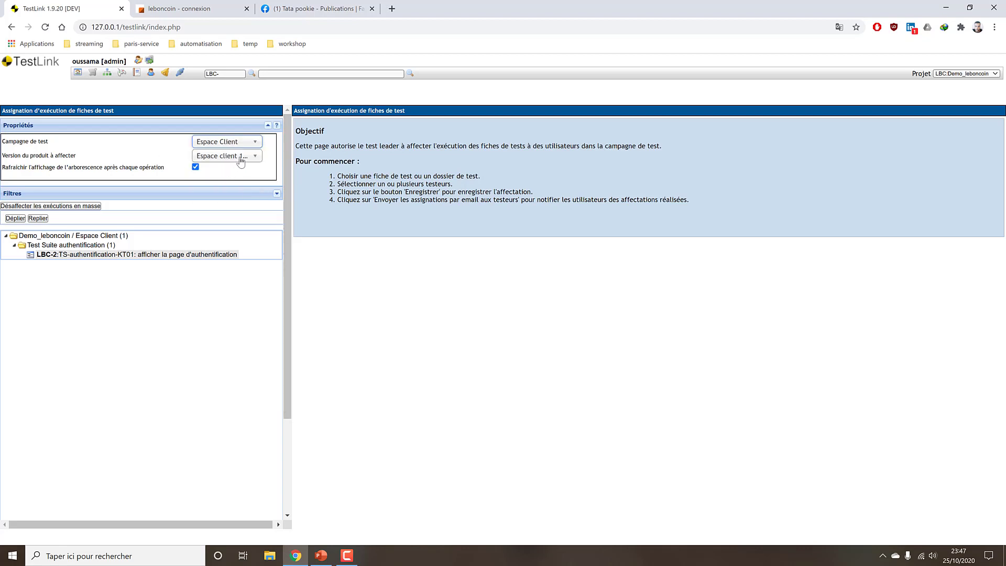
pyautogui.click(241, 158)
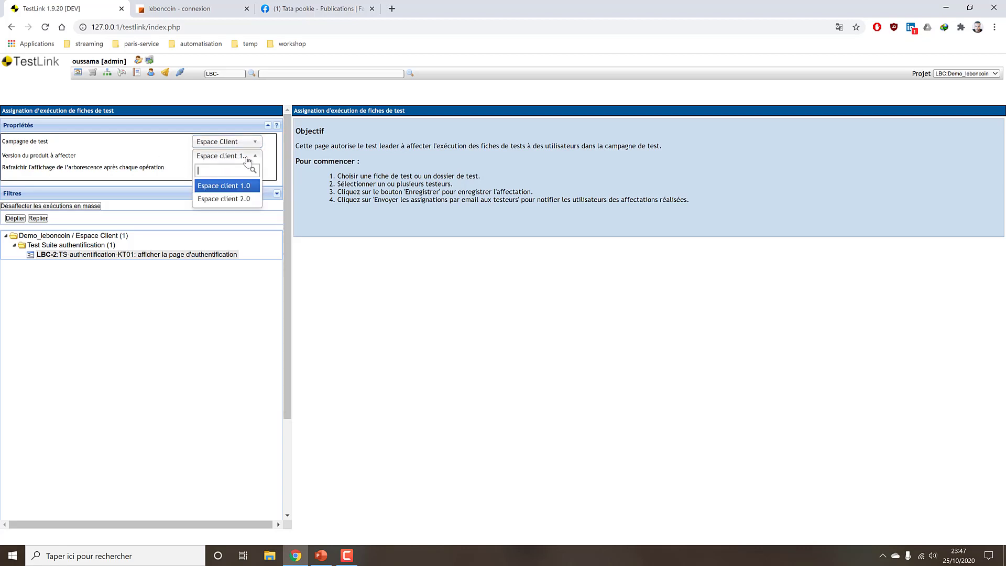
pyautogui.click(234, 199)
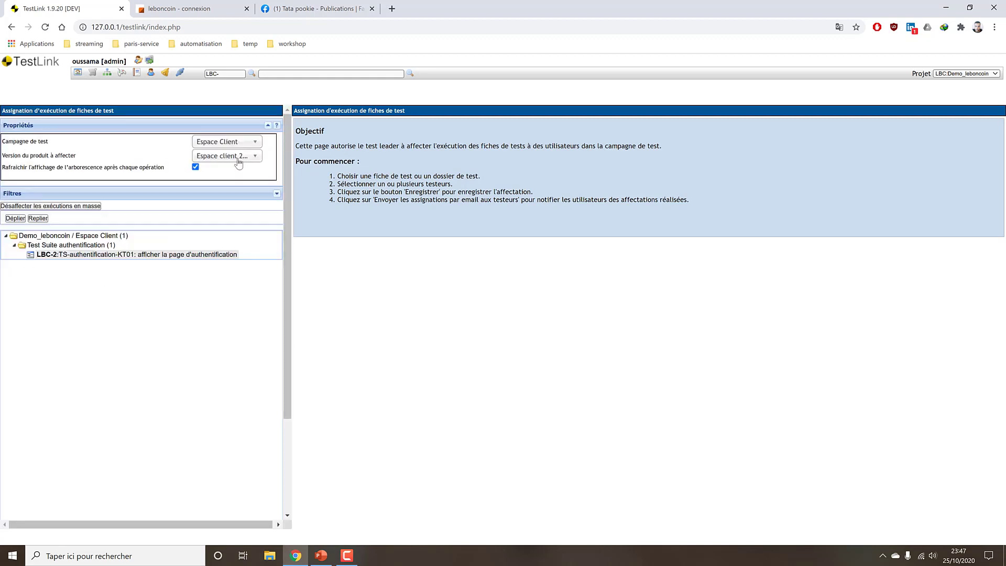
pyautogui.click(194, 256)
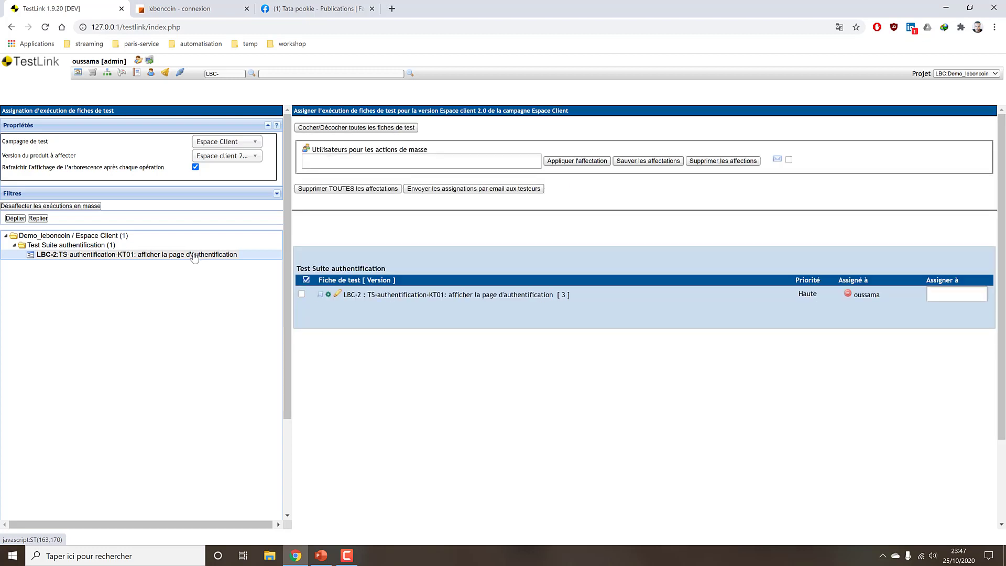
pyautogui.click(236, 156)
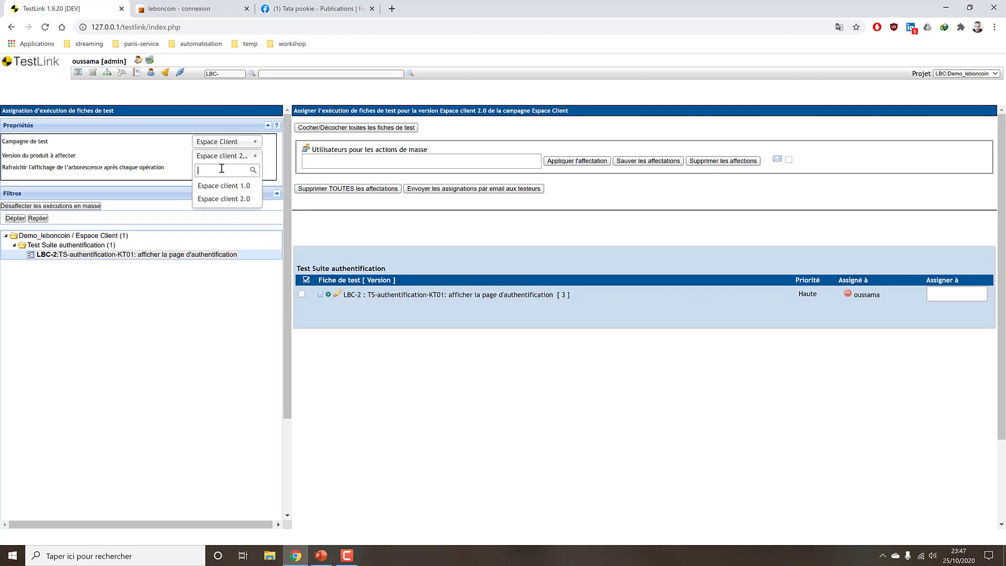
pyautogui.click(223, 199)
pyautogui.click(156, 255)
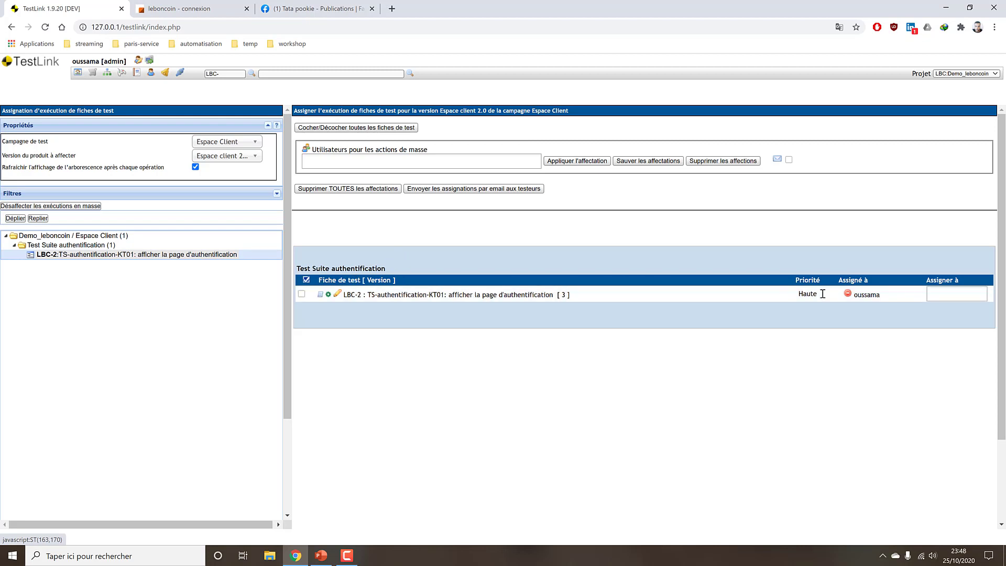
# Choose the available tester for bulk actions, check LBC-2 and apply the assignment to it
pyautogui.click(340, 166)
pyautogui.write('t')
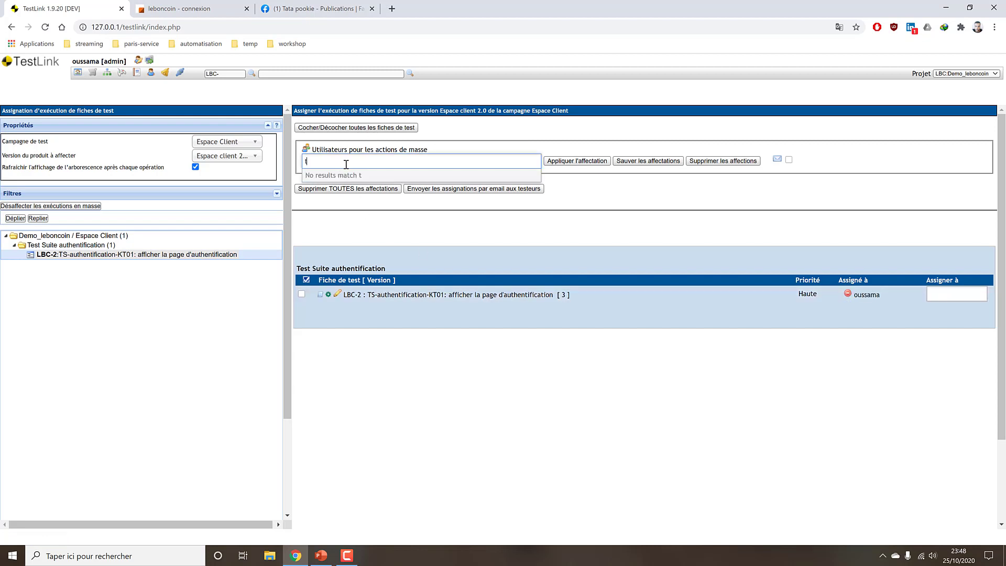
pyautogui.press('BackSpace')
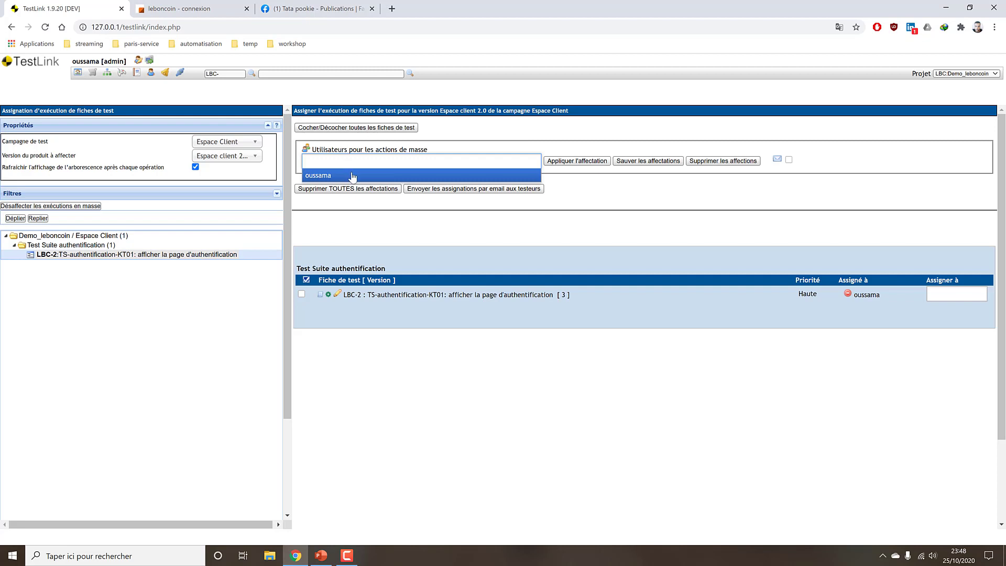
pyautogui.click(352, 176)
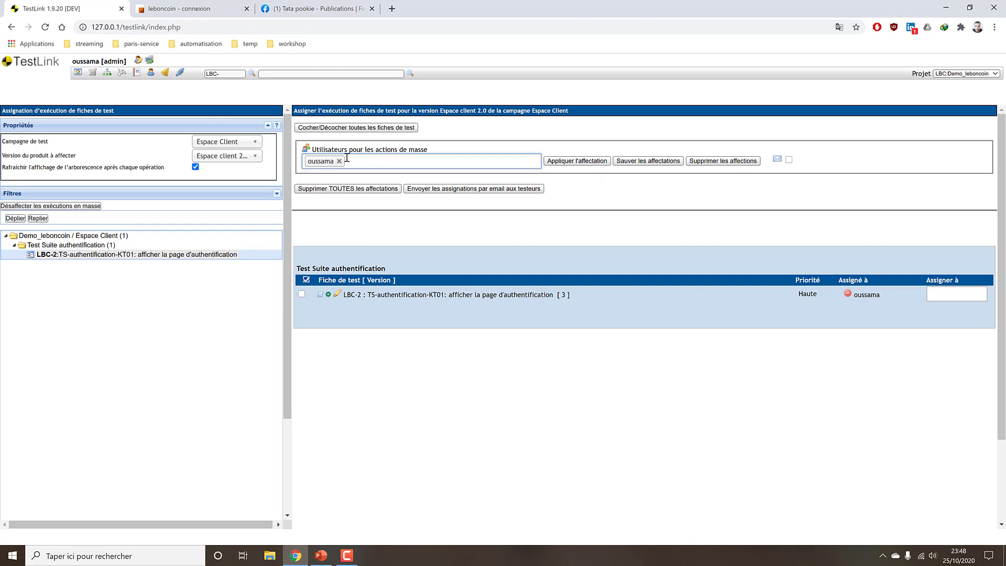
pyautogui.click(301, 294)
pyautogui.click(582, 161)
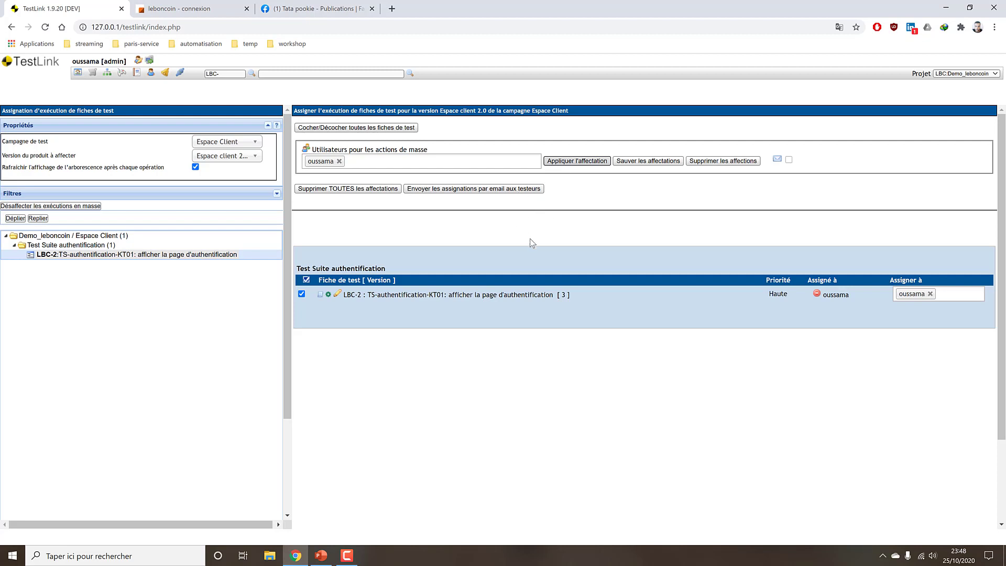
# Open LBC-2 in execution management for Espace client 2.0 and examine its execution form down to the test steps
pyautogui.click(77, 73)
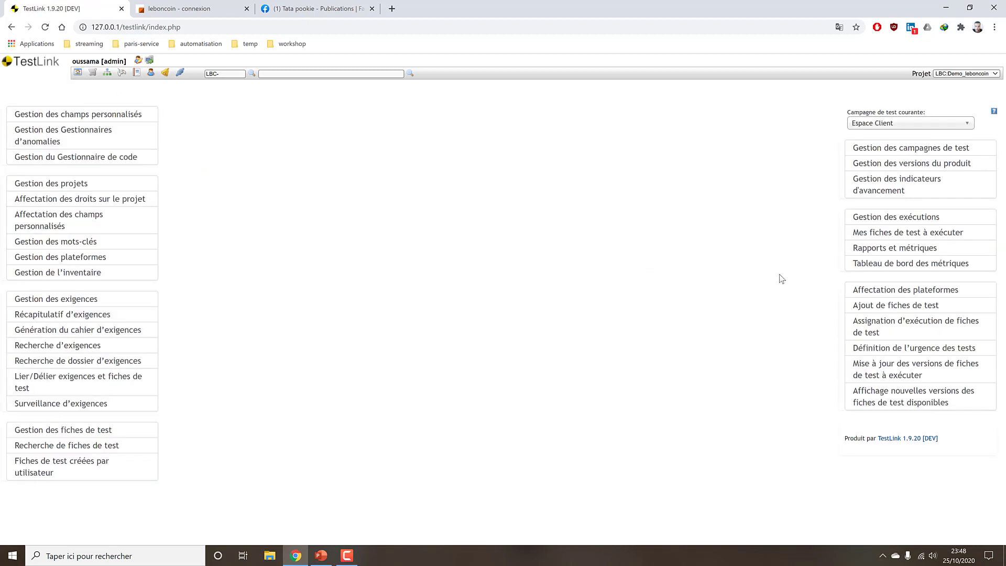
pyautogui.click(904, 220)
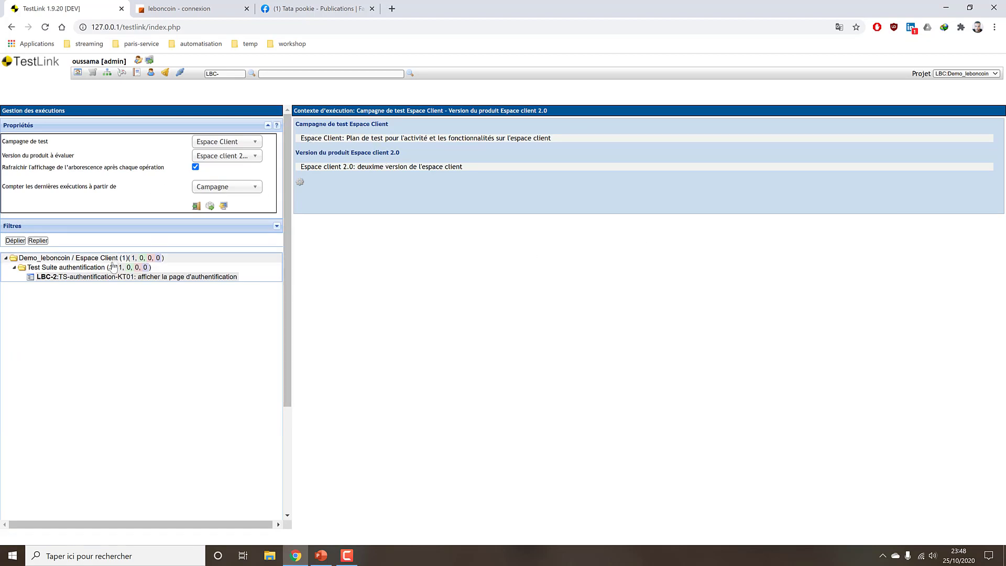
pyautogui.click(157, 277)
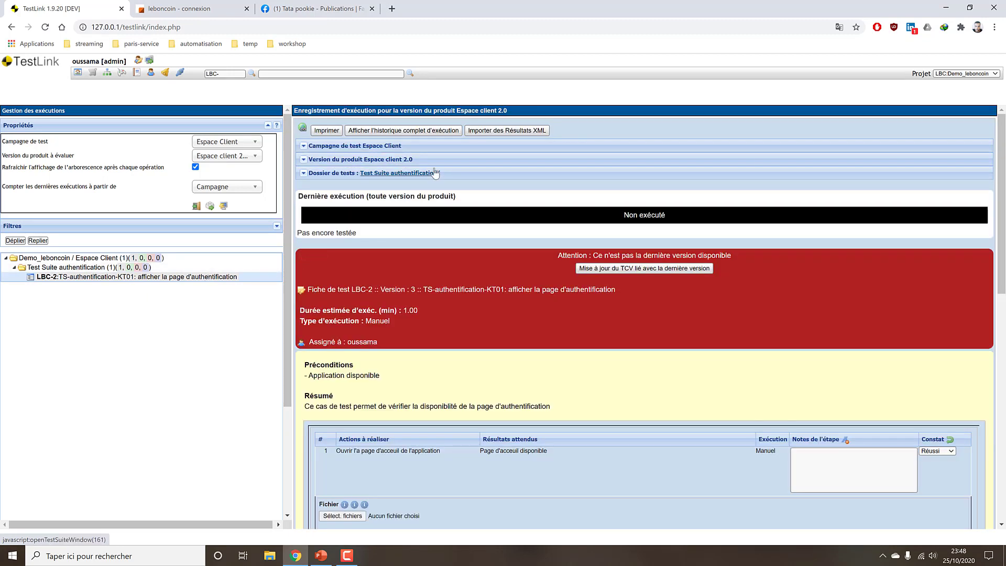
pyautogui.moveTo(417, 159); pyautogui.dragTo(364, 160)
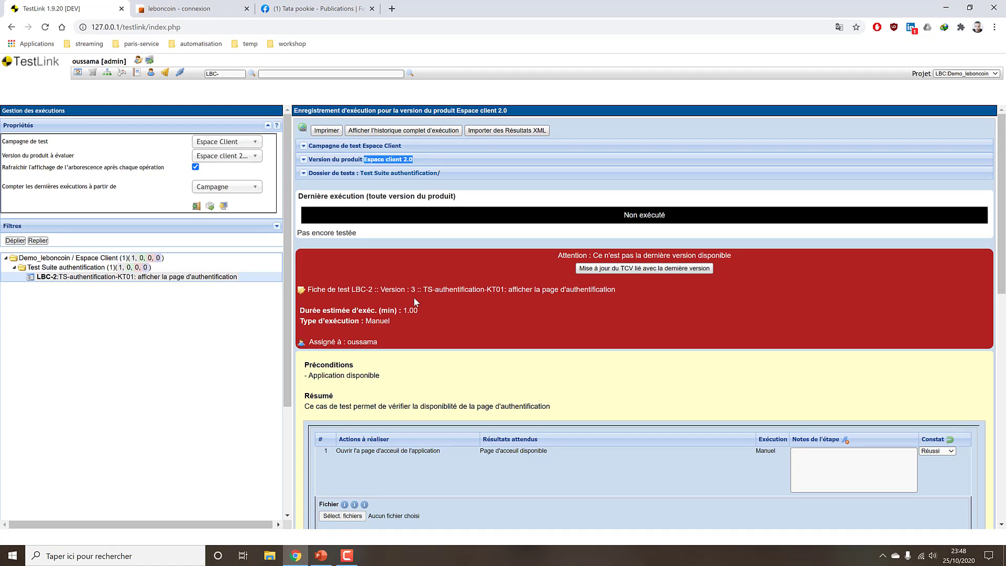
pyautogui.scroll(-3, 415, 304)
pyautogui.scroll(3, 424, 325)
pyautogui.scroll(-10, 409, 262)
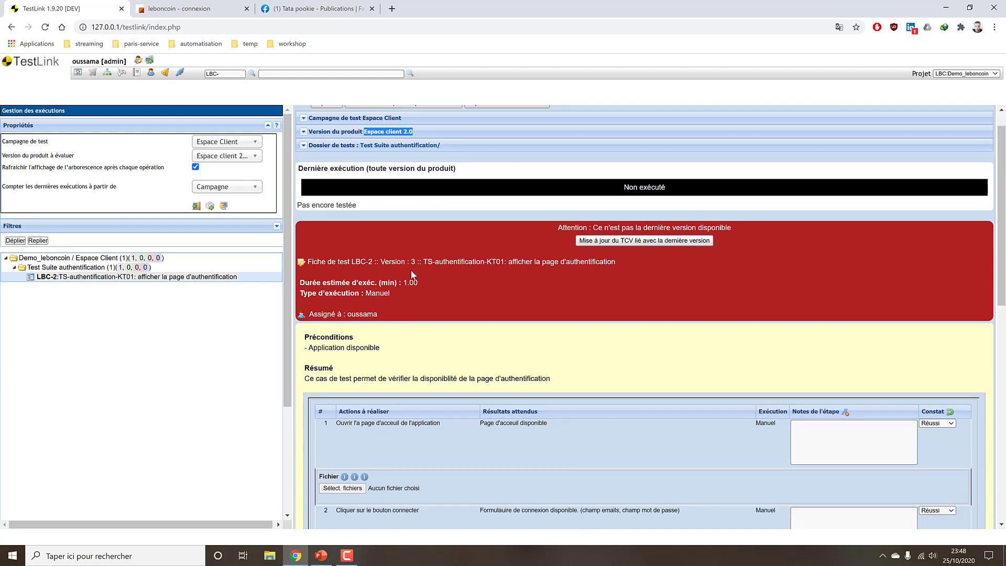
pyautogui.scroll(10, 418, 286)
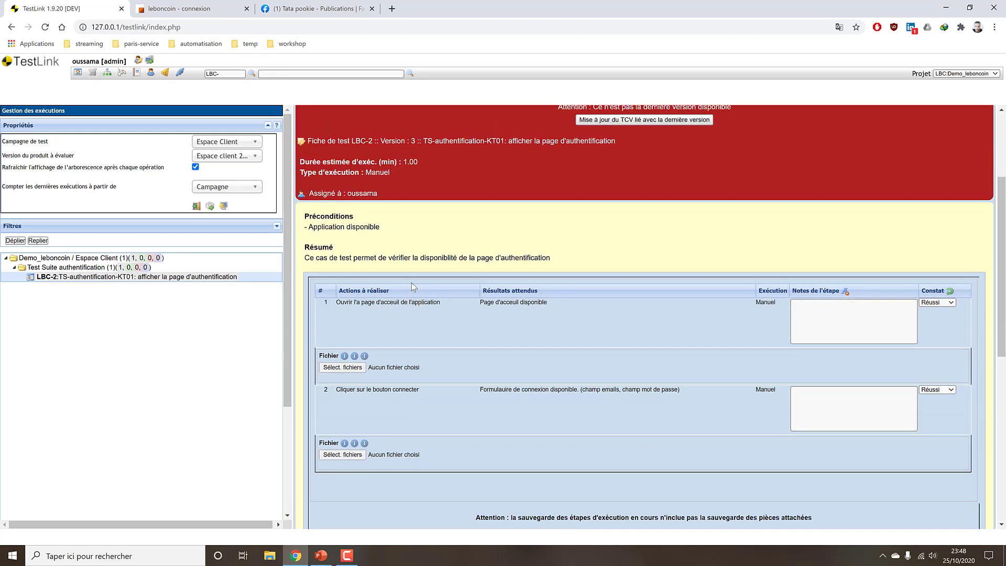
# Reload LBC-2's execution form and view the details of its test folder and the Espace Client campaign
pyautogui.click(150, 278)
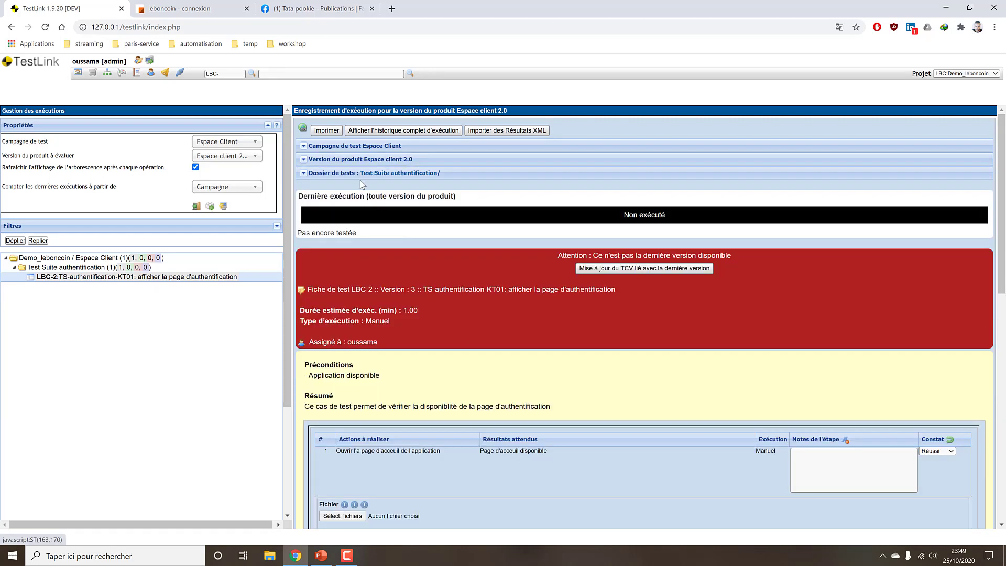
pyautogui.click(304, 175)
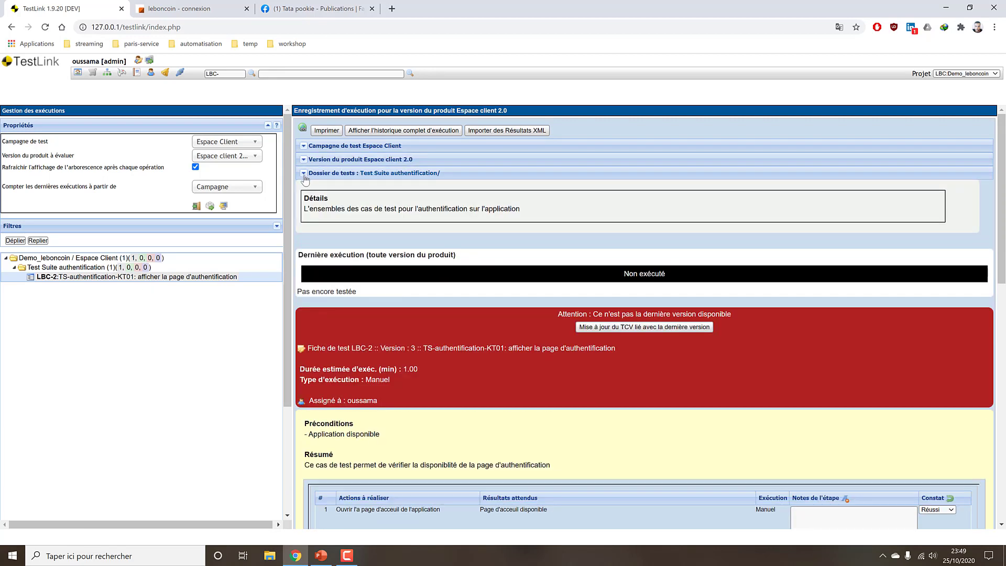
pyautogui.click(304, 174)
pyautogui.click(304, 146)
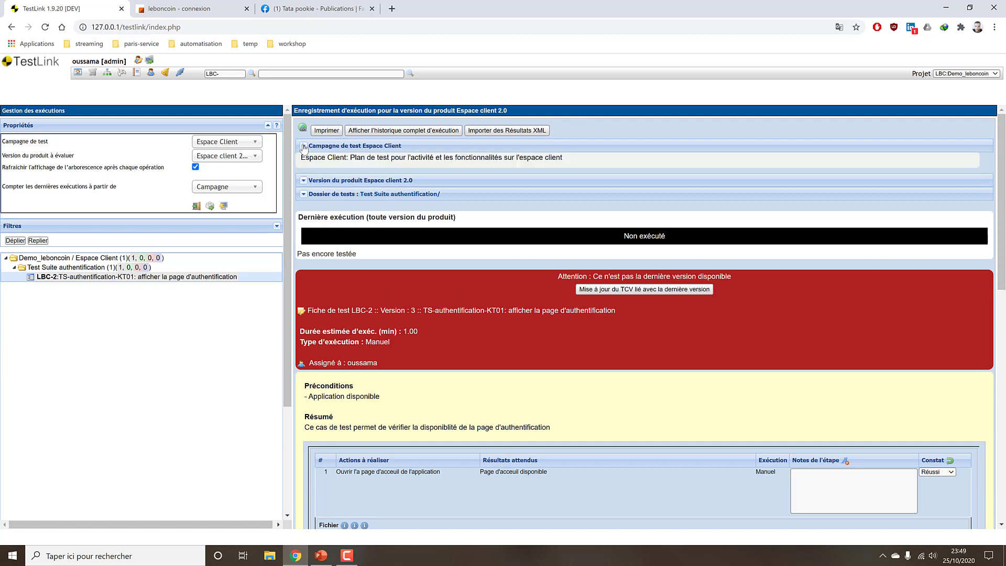
pyautogui.click(304, 147)
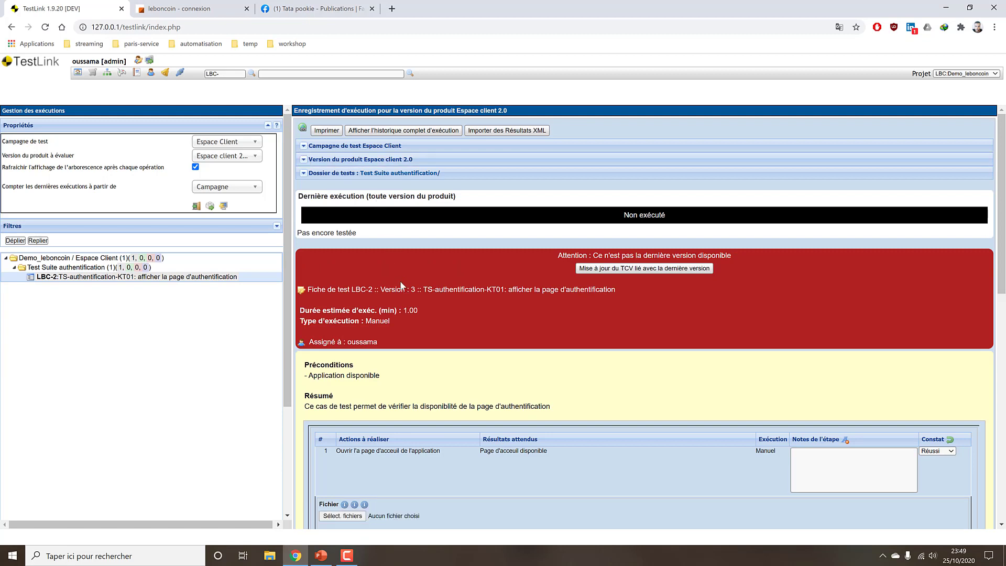
# Examine LBC-2's tester assignment and test steps in the execution form, and switch to the Formation Testlink presentation in PowerPoint
pyautogui.hotkey('ctrl', 'f')
pyautogui.moveTo(374, 342); pyautogui.dragTo(299, 329)
pyautogui.middleClick(406, 355)
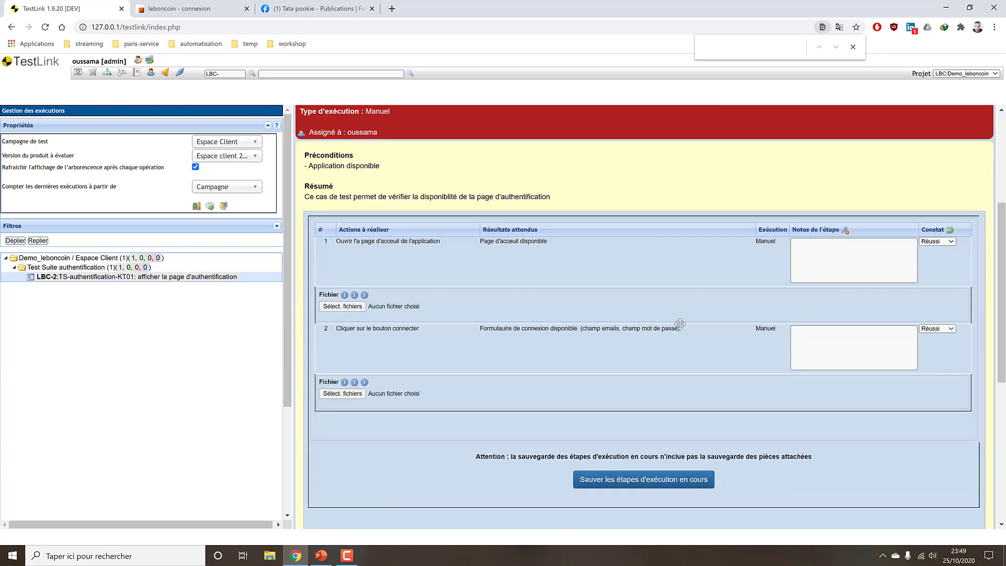
pyautogui.scroll(4, 407, 355)
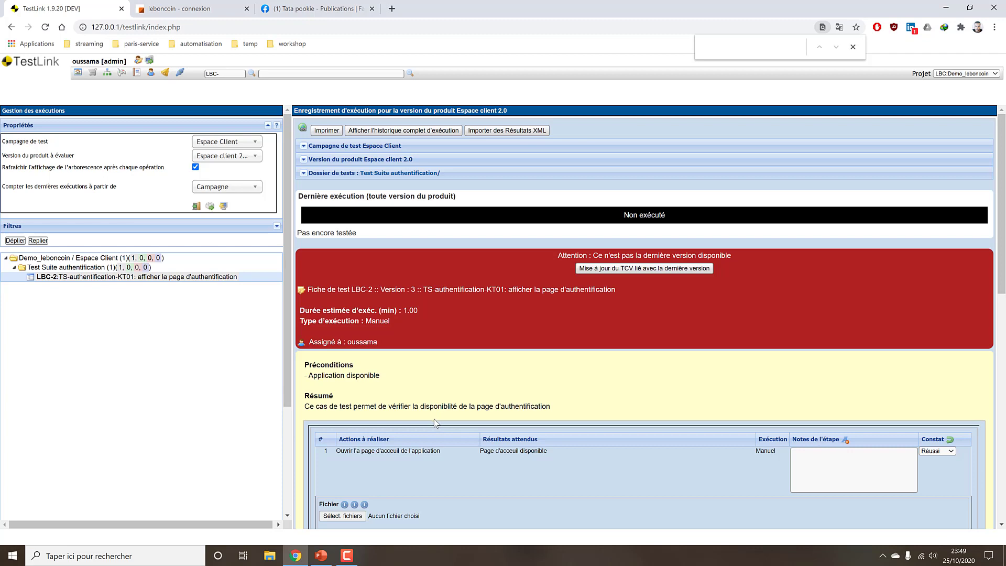
pyautogui.click(348, 554)
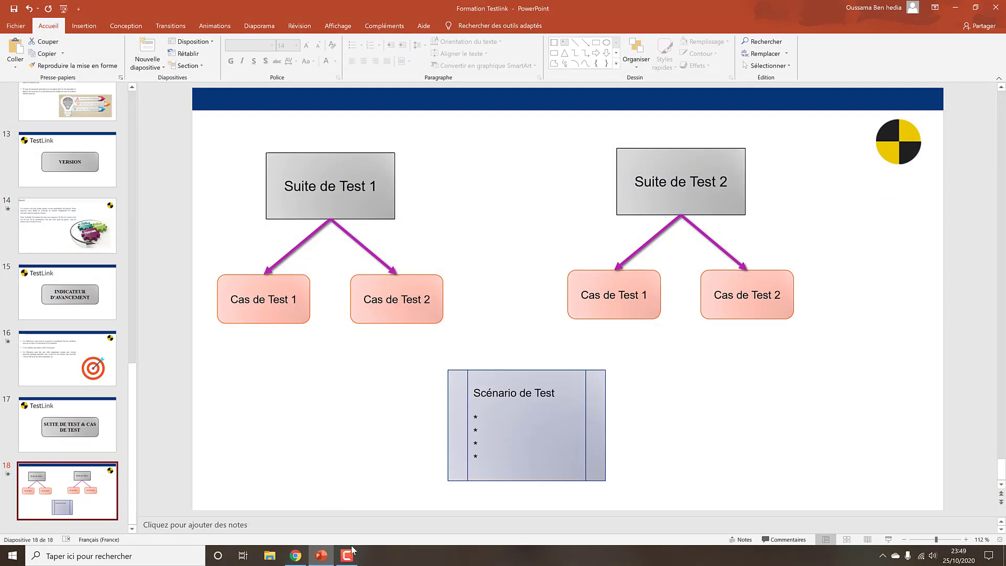